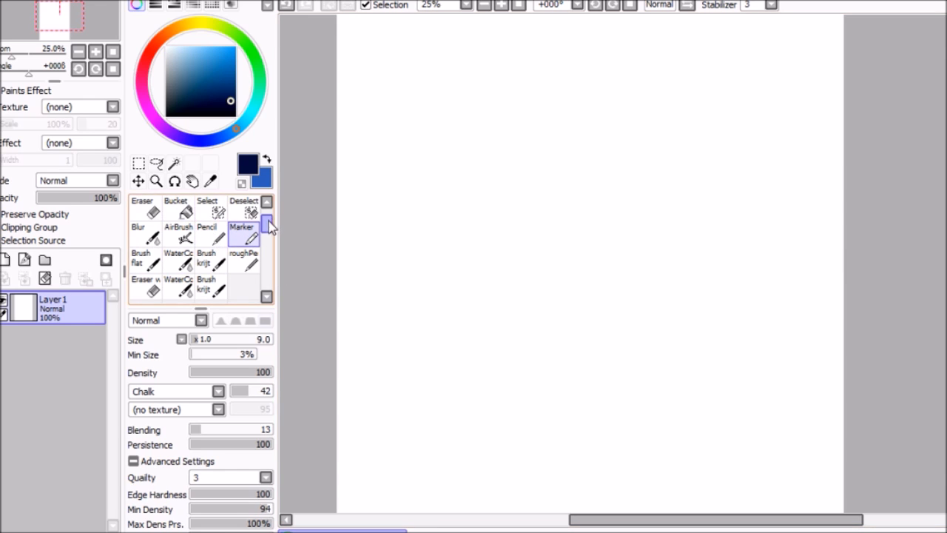
- Try filling the whole canvas with dark navy using the Bucket, and undo the fill
scroll(268, 216, up, 1)
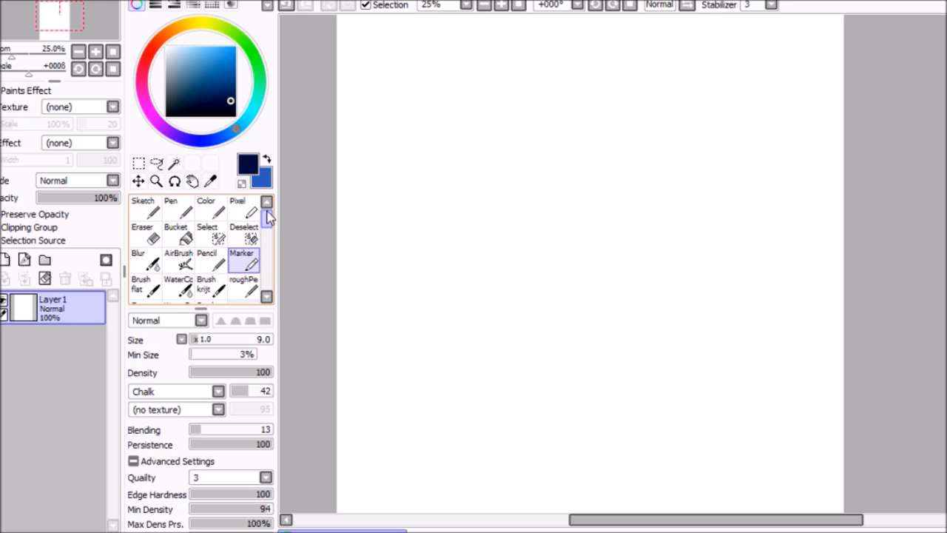
click(183, 238)
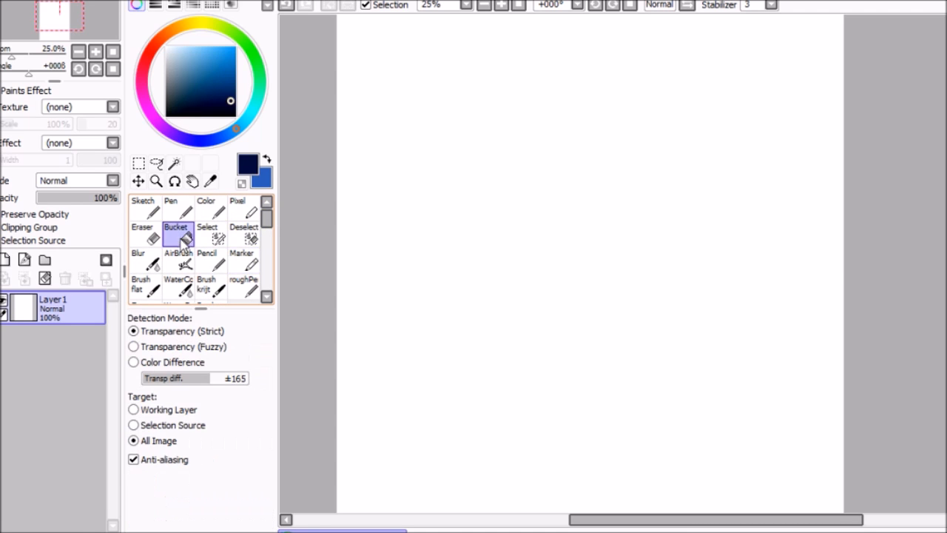
click(370, 195)
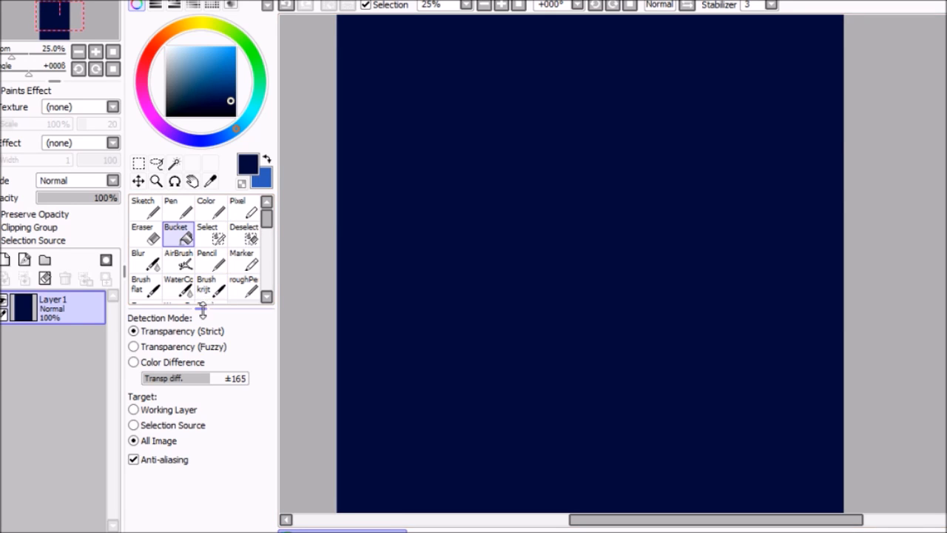
click(287, 6)
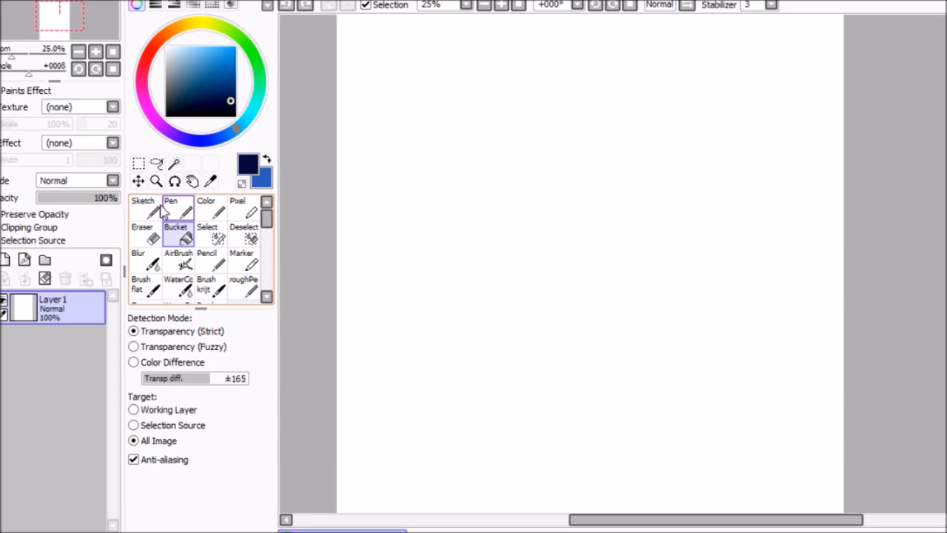
- Paint test strokes on the canvas with the upper krijt brush at size 67 in a muted dark blue
drag(268, 219, 269, 237)
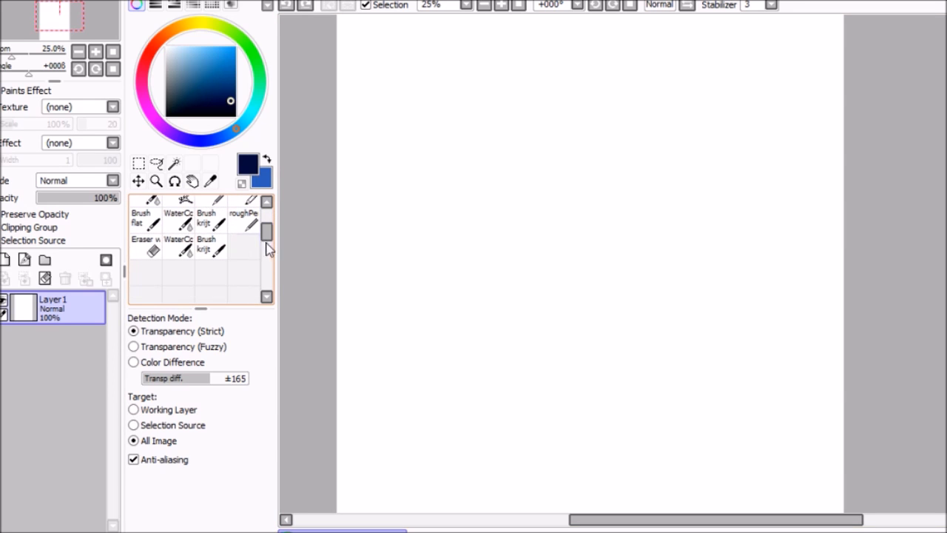
right_click(213, 255)
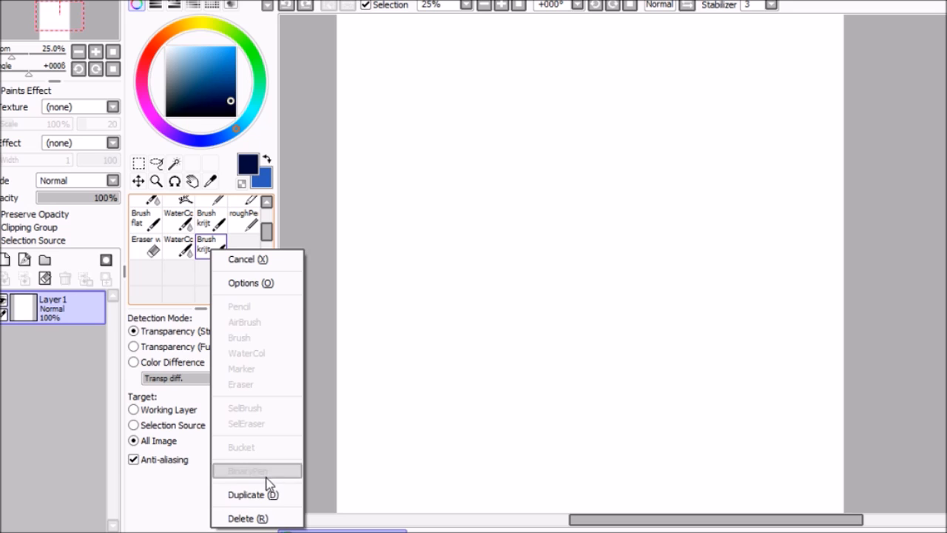
click(208, 239)
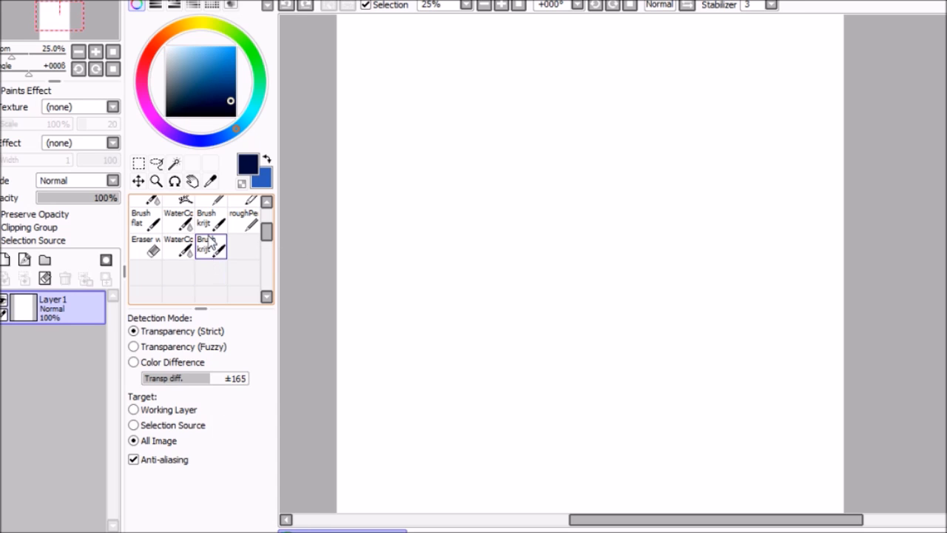
click(214, 222)
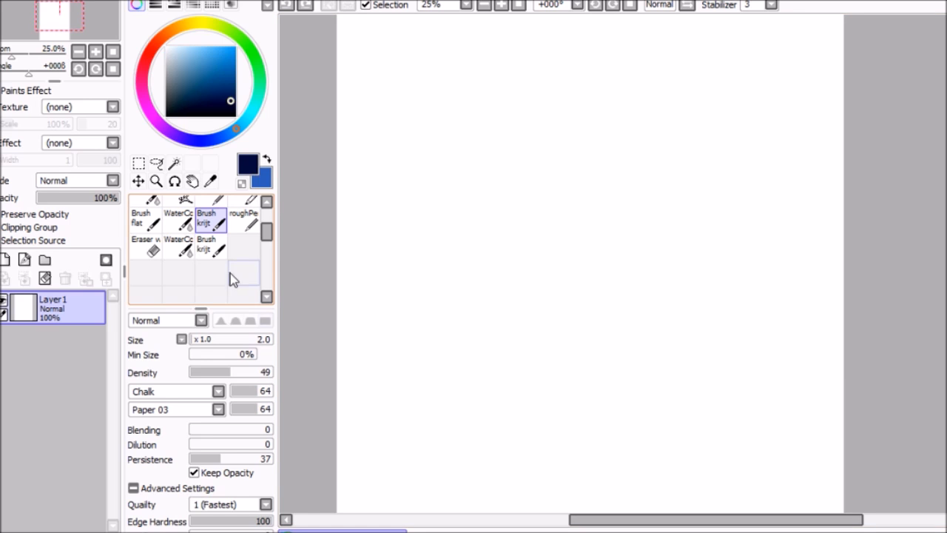
click(204, 90)
click(251, 340)
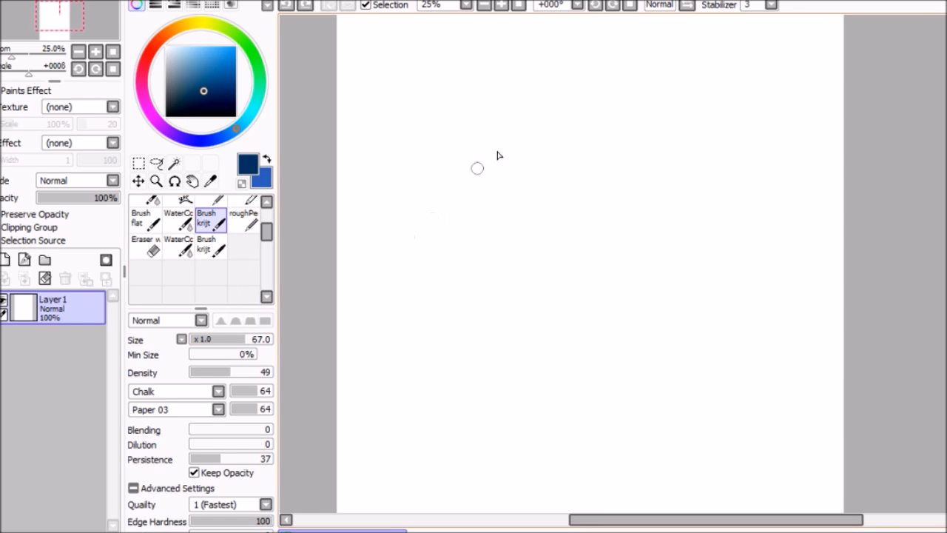
drag(515, 130, 431, 230)
mouse_move(542, 148)
mouse_down()
mouse_move(464, 239)
mouse_move(536, 248)
mouse_move(619, 152)
mouse_move(531, 87)
mouse_up()
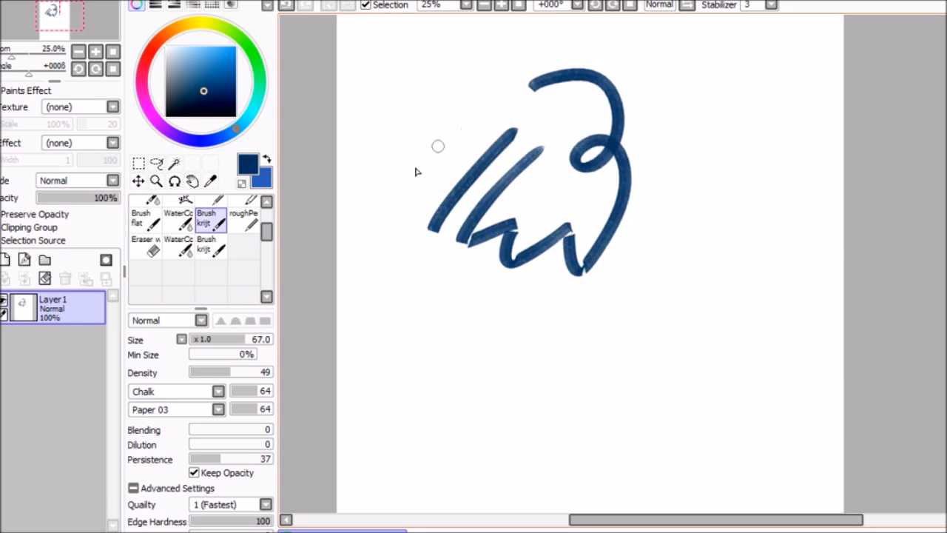
- Draw two thin ovals at brush size 5 beside the test strokes and two thicker ones at size 32 below them
click(200, 338)
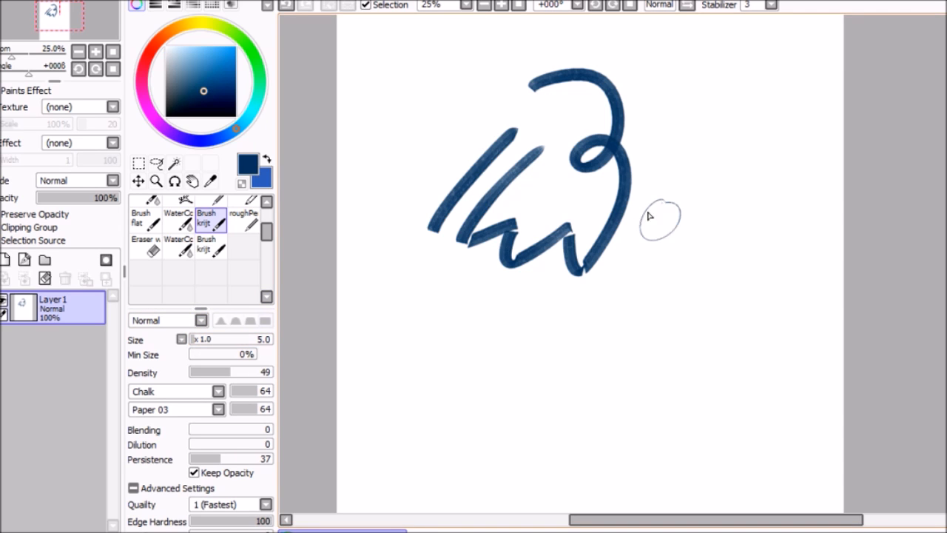
drag(689, 190, 673, 172)
mouse_move(491, 285)
mouse_down()
mouse_move(469, 328)
mouse_move(492, 287)
mouse_up()
drag(549, 302, 551, 303)
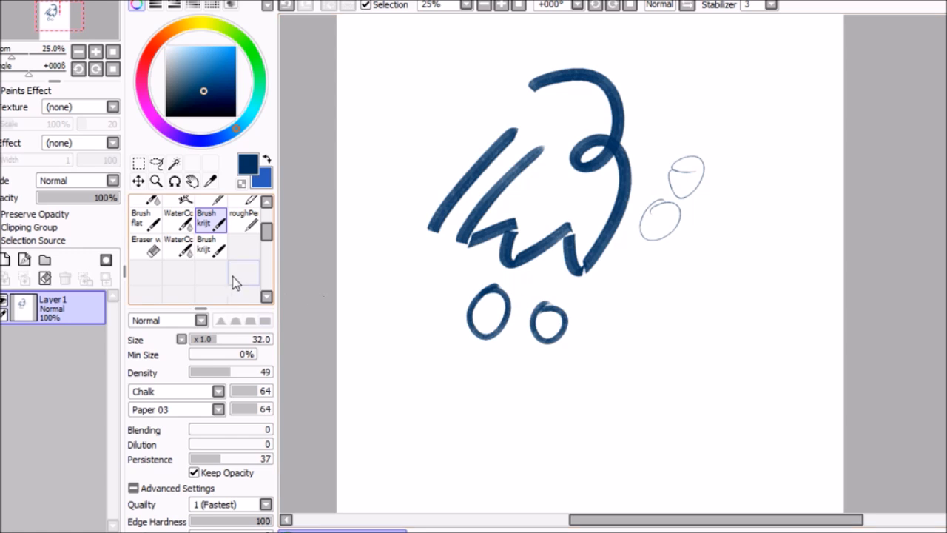
- Draw a thick test circle with the lower krijt brush at size 49 and three thinner circles at size 17
click(212, 245)
drag(231, 336, 233, 338)
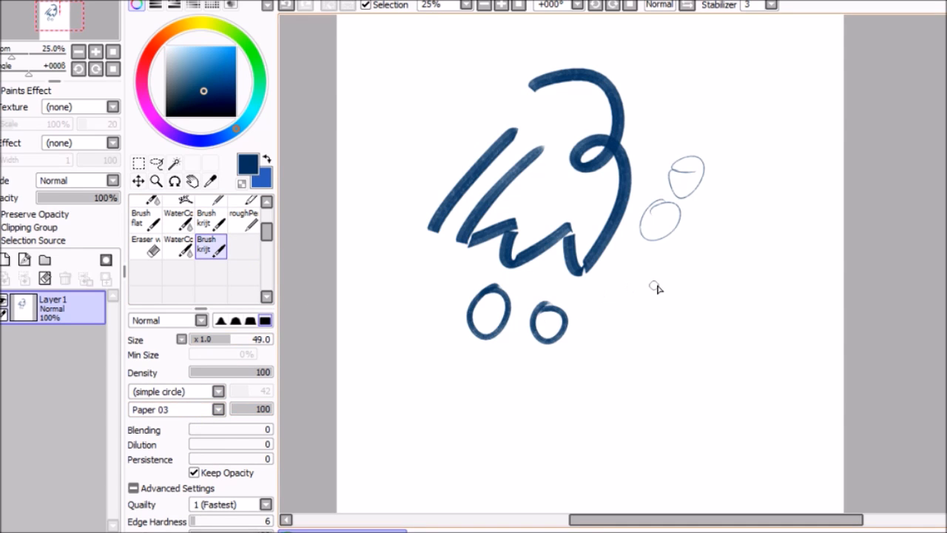
drag(658, 289, 656, 281)
drag(250, 339, 211, 338)
mouse_move(724, 244)
mouse_down()
mouse_move(728, 277)
mouse_move(723, 242)
mouse_up()
drag(656, 95, 649, 102)
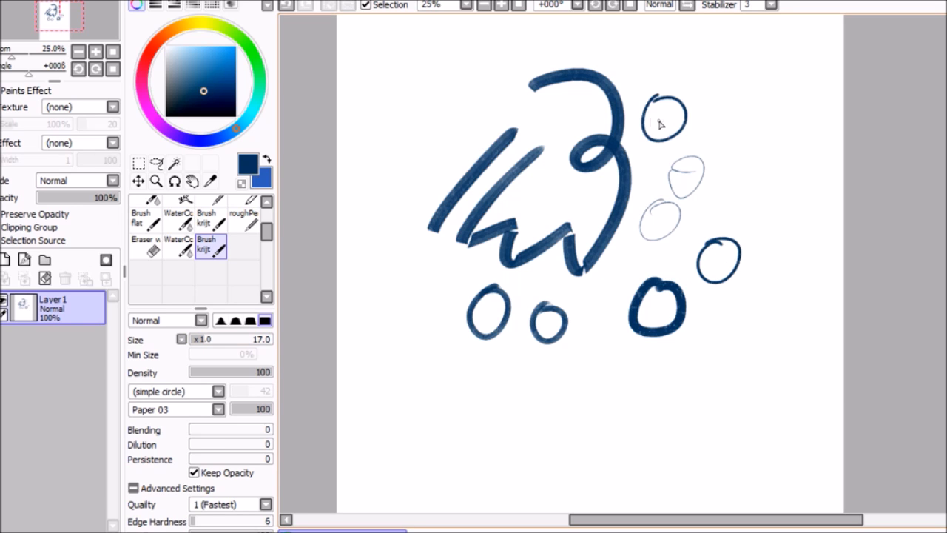
drag(212, 308, 213, 194)
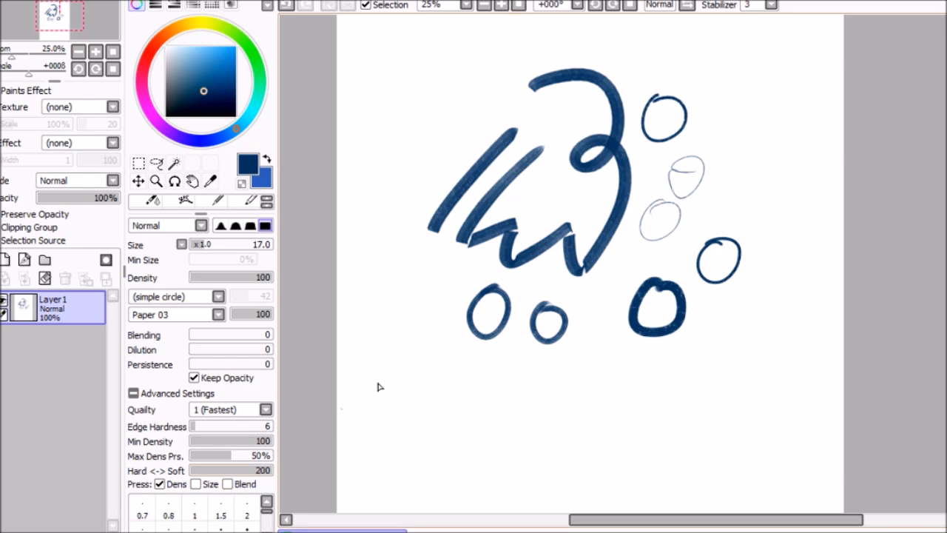
drag(740, 171, 743, 170)
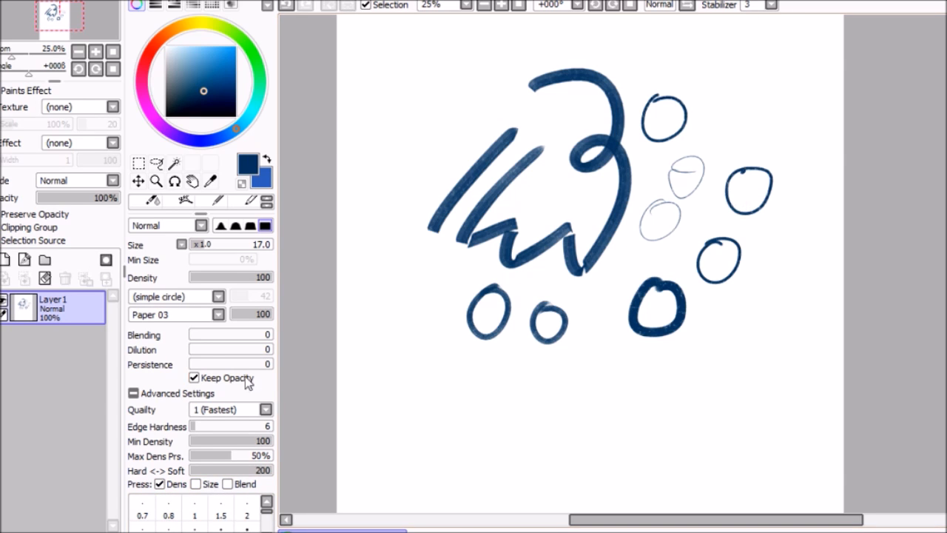
- Switch back to the upper krijt brush and draw wavy pressure-test strokes along the left side of the canvas
mouse_move(211, 214)
mouse_down()
mouse_move(214, 299)
mouse_move(214, 209)
mouse_up()
click(211, 219)
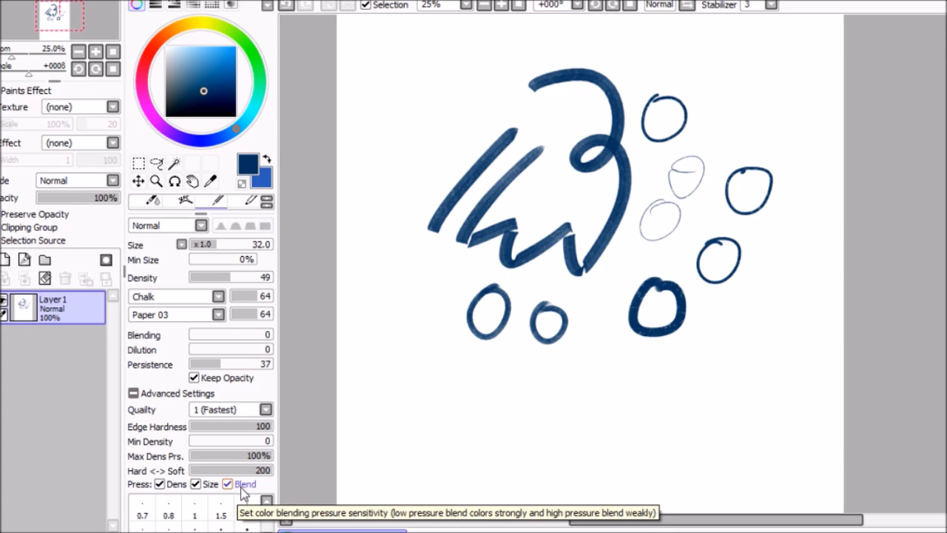
mouse_move(387, 336)
mouse_down()
mouse_move(431, 376)
mouse_move(451, 376)
mouse_move(449, 354)
mouse_move(406, 292)
mouse_move(390, 242)
mouse_up()
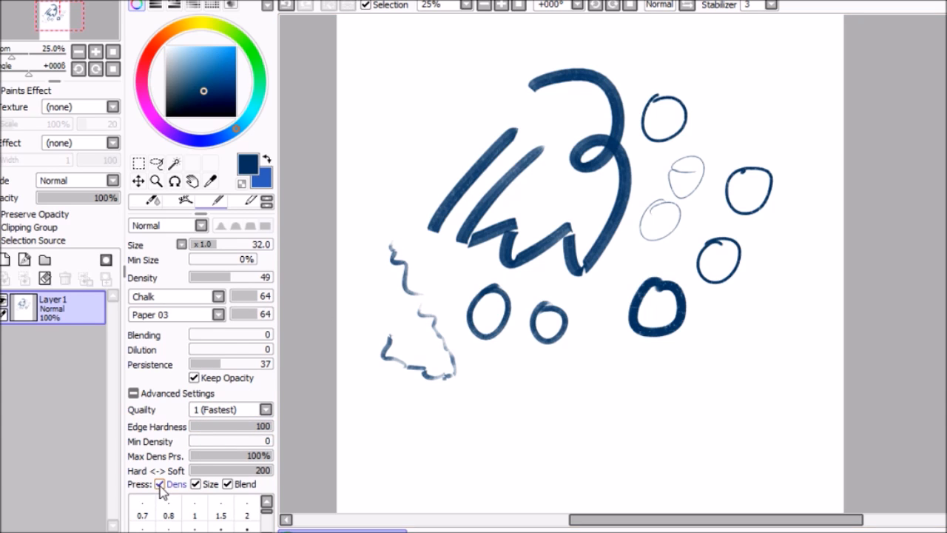
drag(399, 160, 411, 216)
- Examine the Pen preset's advanced and pen-pressure settings, and enlarge the brush list to show all presets
mouse_move(220, 214)
mouse_down()
mouse_move(229, 266)
mouse_move(247, 288)
mouse_up()
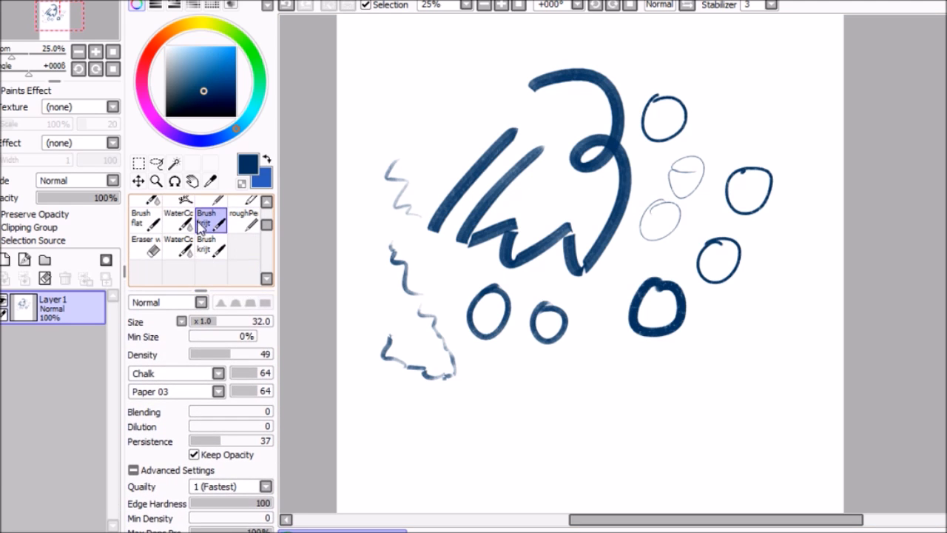
drag(268, 223, 268, 210)
click(189, 215)
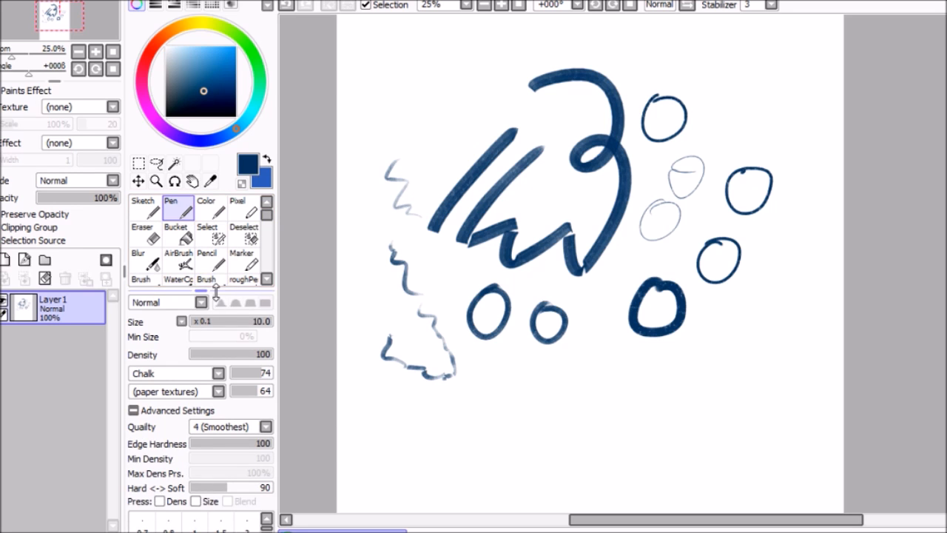
drag(215, 290, 214, 213)
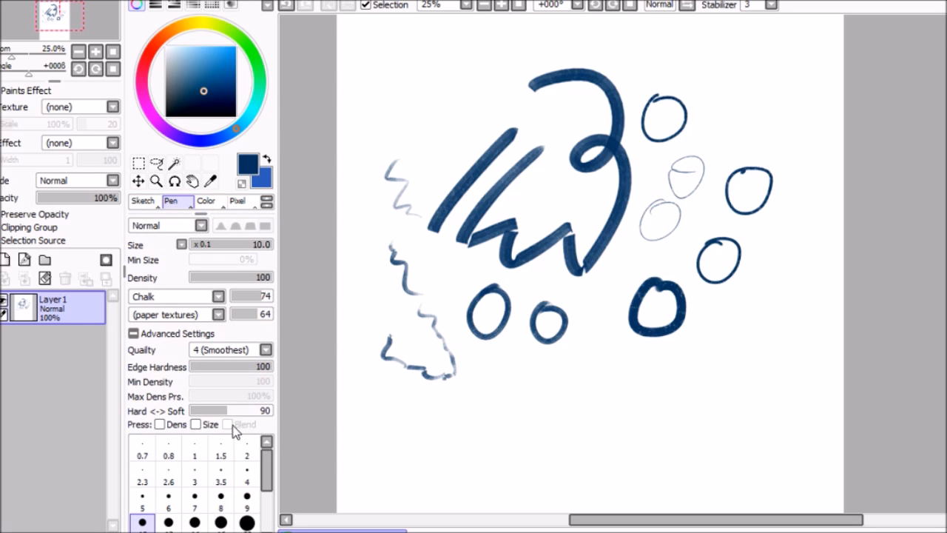
drag(214, 213, 222, 338)
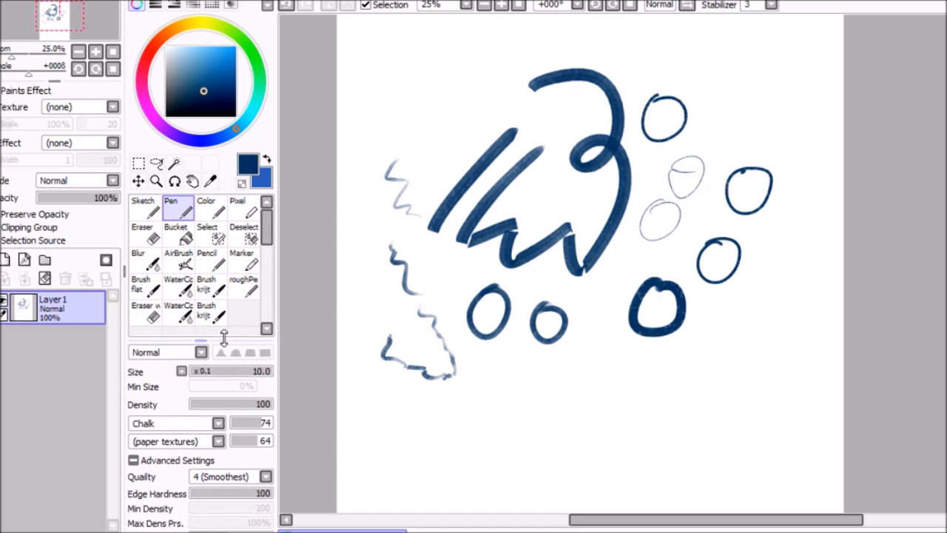
- Paint test strokes with the flat brush, in dark blue at size 29 and in crimson red at size 78
click(140, 296)
mouse_move(442, 213)
mouse_down()
mouse_move(433, 222)
mouse_move(441, 194)
mouse_move(421, 225)
mouse_up()
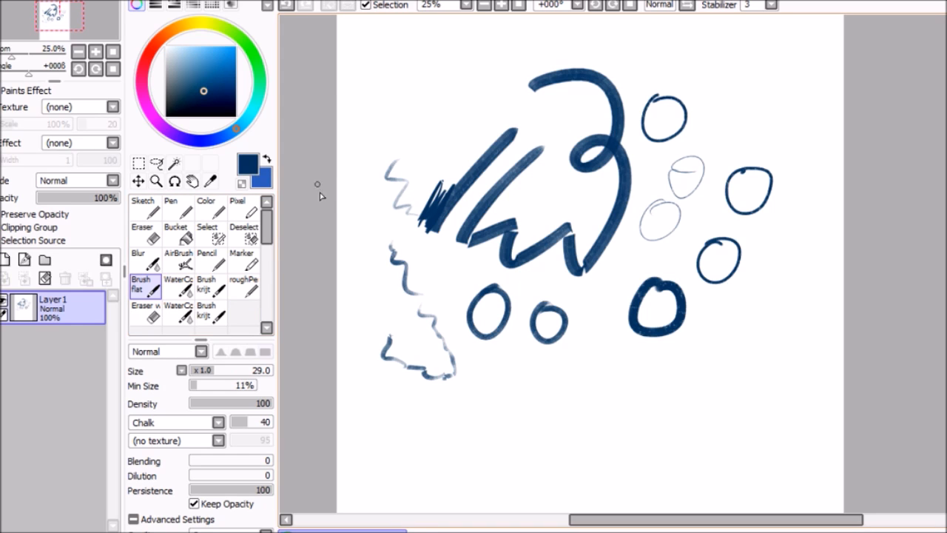
click(148, 55)
drag(216, 80, 214, 71)
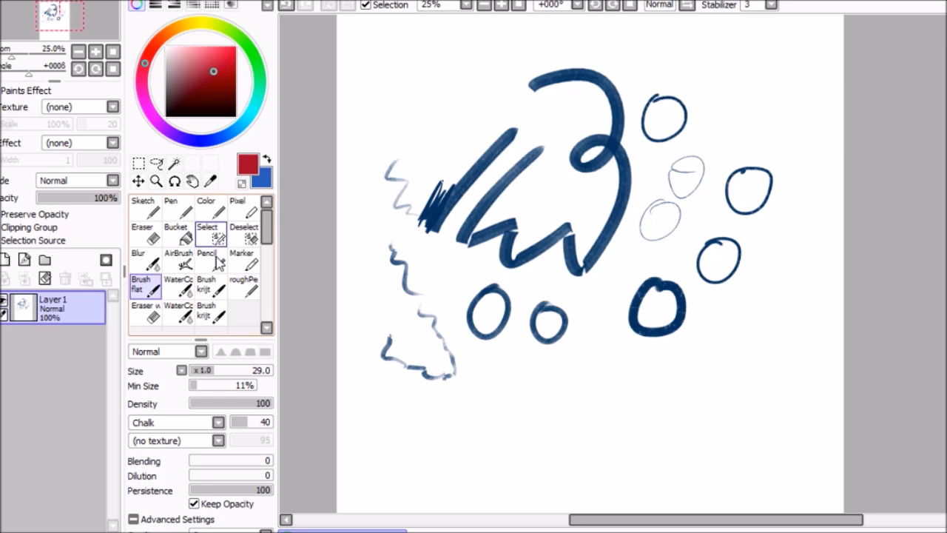
click(253, 372)
mouse_move(384, 210)
mouse_down()
mouse_move(440, 184)
mouse_move(429, 180)
mouse_move(423, 198)
mouse_move(412, 196)
mouse_move(410, 216)
mouse_move(432, 173)
mouse_move(424, 232)
mouse_move(457, 182)
mouse_move(441, 235)
mouse_move(431, 217)
mouse_move(455, 185)
mouse_move(449, 227)
mouse_move(475, 173)
mouse_move(418, 172)
mouse_up()
mouse_move(457, 198)
mouse_down()
mouse_move(465, 216)
mouse_move(452, 231)
mouse_move(442, 222)
mouse_move(456, 190)
mouse_move(433, 218)
mouse_move(479, 194)
mouse_move(429, 237)
mouse_move(484, 214)
mouse_move(444, 248)
mouse_move(522, 222)
mouse_move(477, 265)
mouse_move(490, 283)
mouse_move(540, 270)
mouse_move(511, 290)
mouse_move(477, 251)
mouse_up()
- Clear all test strokes from Layer1
click(44, 279)
scroll(268, 237, down, 1)
scroll(267, 237, up, 1)
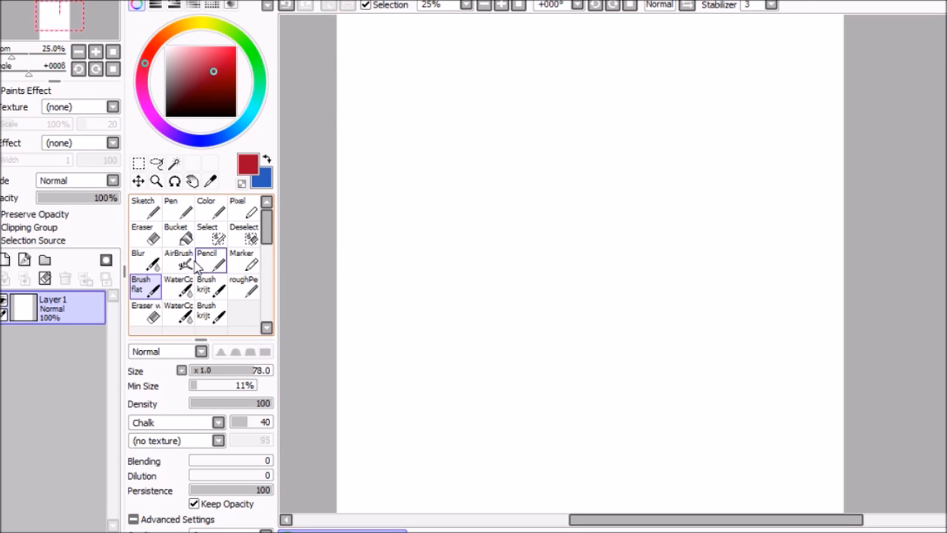
- Set up the Marker for sketching with a dark orange-red colour and a brush size of 25
click(252, 264)
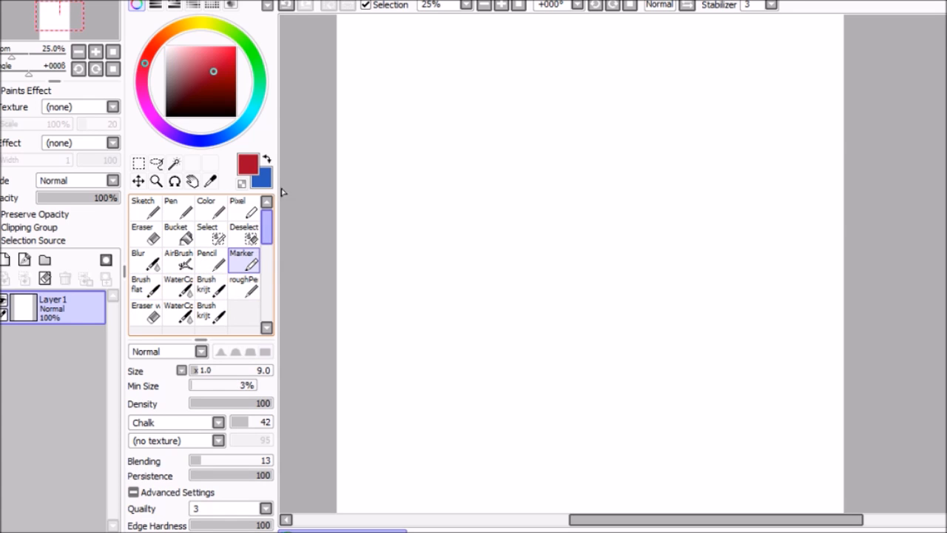
click(502, 4)
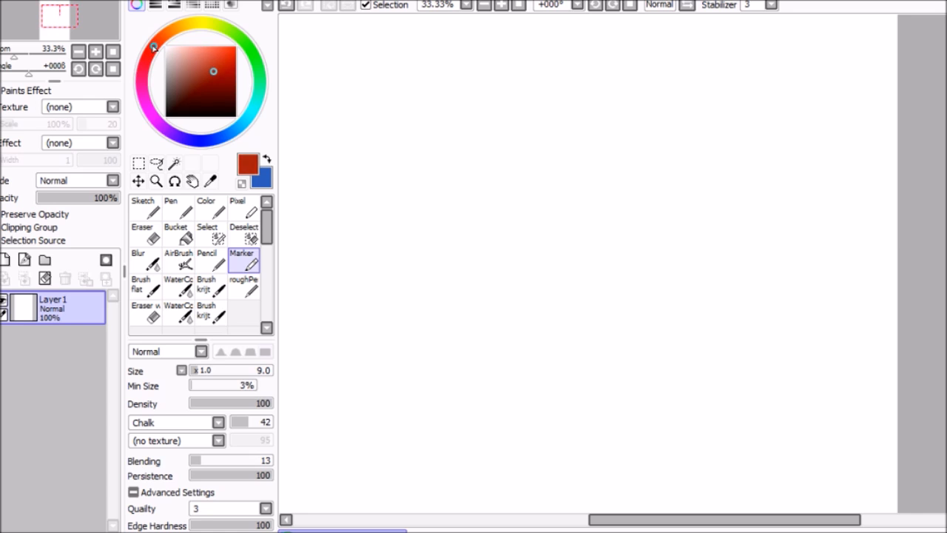
drag(239, 69, 237, 74)
drag(614, 520, 583, 529)
click(208, 370)
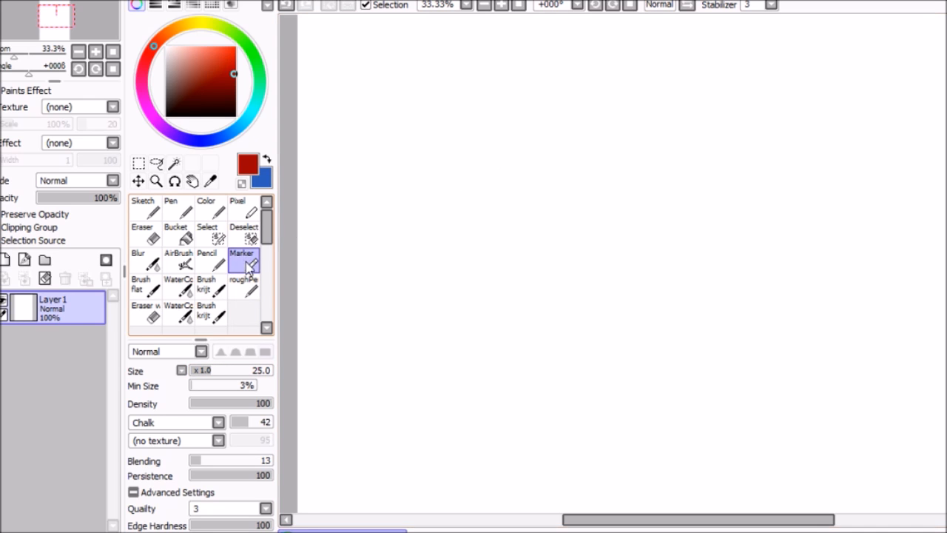
- Sketch an oval head with curved face guidelines, and add the eyes, nose and mouth
mouse_move(465, 154)
mouse_down()
mouse_move(508, 185)
mouse_move(484, 178)
mouse_up()
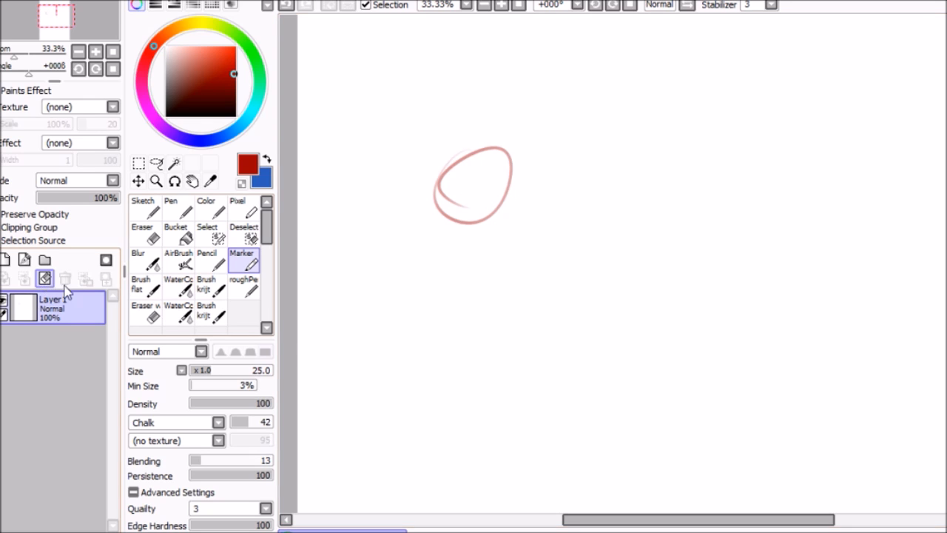
mouse_move(461, 165)
mouse_down()
mouse_move(464, 224)
mouse_move(451, 169)
mouse_move(495, 227)
mouse_up()
mouse_move(455, 198)
mouse_down()
mouse_move(502, 235)
mouse_move(486, 229)
mouse_move(512, 165)
mouse_move(508, 146)
mouse_move(495, 232)
mouse_up()
mouse_move(441, 205)
mouse_down()
mouse_move(508, 154)
mouse_move(490, 138)
mouse_move(480, 196)
mouse_move(471, 130)
mouse_move(494, 207)
mouse_move(443, 204)
mouse_move(480, 201)
mouse_move(439, 175)
mouse_move(511, 150)
mouse_move(467, 146)
mouse_move(495, 197)
mouse_move(464, 150)
mouse_move(490, 220)
mouse_up()
drag(485, 181, 503, 168)
drag(456, 194, 464, 188)
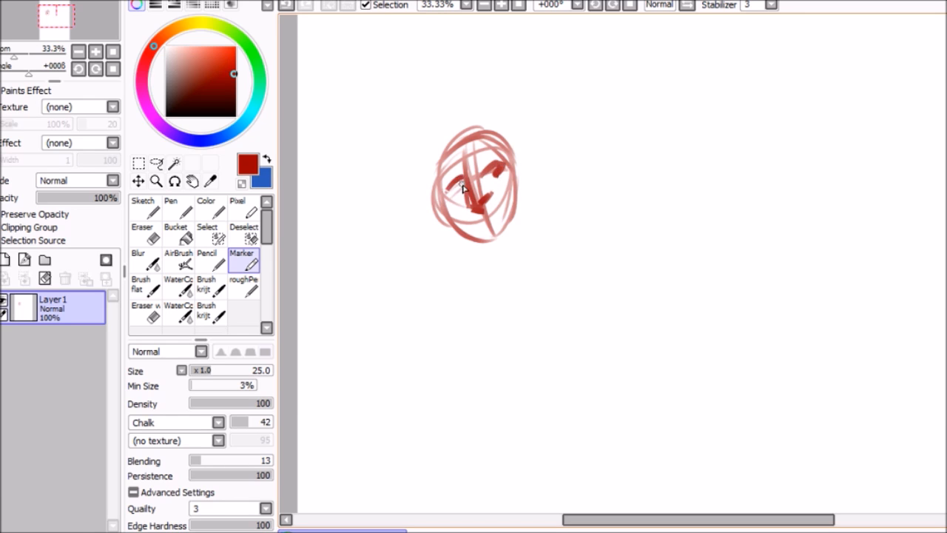
drag(503, 216, 509, 213)
- Sketch the hair around the head, with the fringe, rounded side locks and flicked strands beside the face
drag(518, 161, 524, 205)
drag(438, 204, 454, 229)
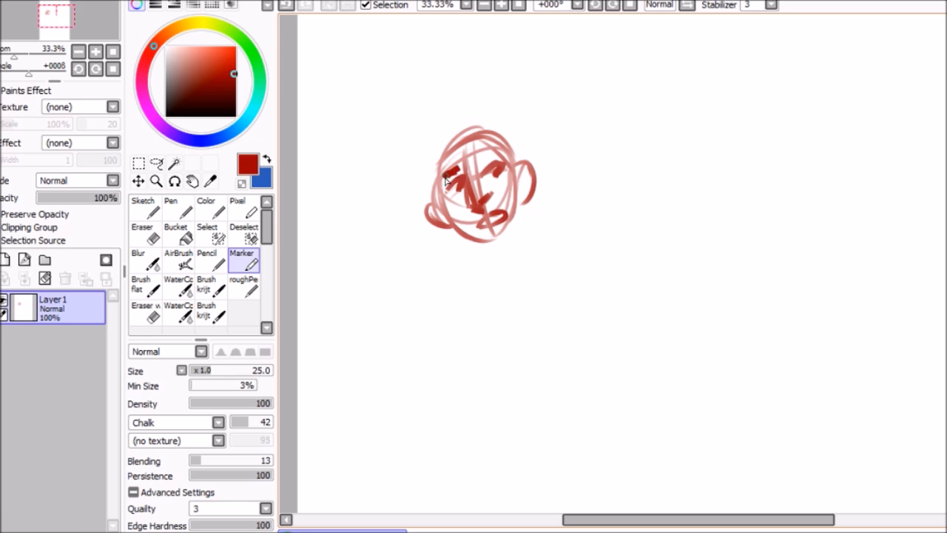
mouse_move(498, 154)
mouse_down()
mouse_move(479, 126)
mouse_move(505, 145)
mouse_move(418, 152)
mouse_move(480, 136)
mouse_move(447, 166)
mouse_move(413, 153)
mouse_move(438, 189)
mouse_up()
drag(423, 154, 444, 177)
mouse_move(472, 132)
mouse_down()
mouse_move(511, 135)
mouse_move(522, 173)
mouse_up()
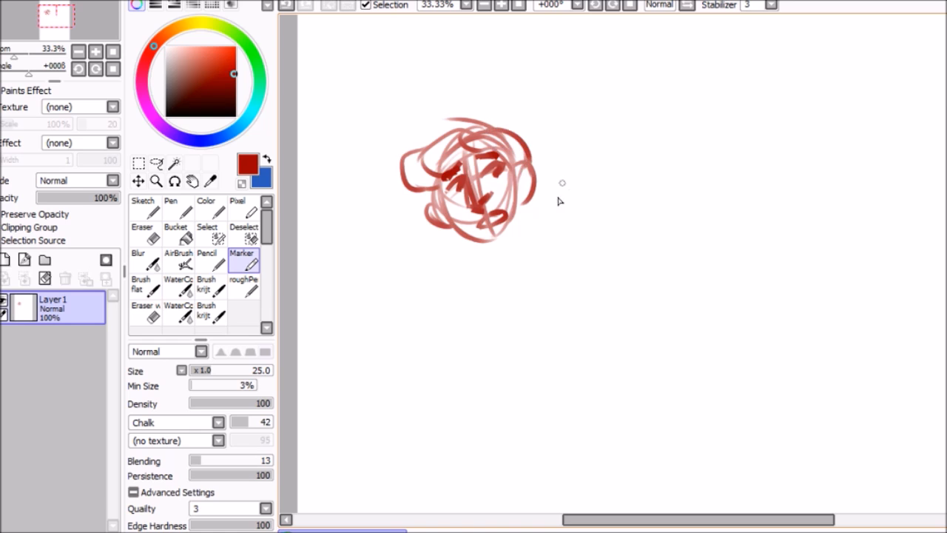
drag(537, 197, 573, 194)
drag(520, 219, 547, 215)
- Add the neck and collar below the head, and sketch both shoulder lines running down into the upper arms
mouse_move(428, 208)
mouse_down()
mouse_move(409, 231)
mouse_move(443, 229)
mouse_move(440, 239)
mouse_move(504, 266)
mouse_up()
mouse_move(508, 226)
mouse_down()
mouse_move(518, 280)
mouse_move(495, 271)
mouse_move(533, 281)
mouse_move(527, 244)
mouse_up()
mouse_move(520, 290)
mouse_down()
mouse_move(539, 250)
mouse_move(646, 244)
mouse_move(691, 303)
mouse_up()
mouse_move(486, 271)
mouse_down()
mouse_move(409, 366)
mouse_move(427, 415)
mouse_up()
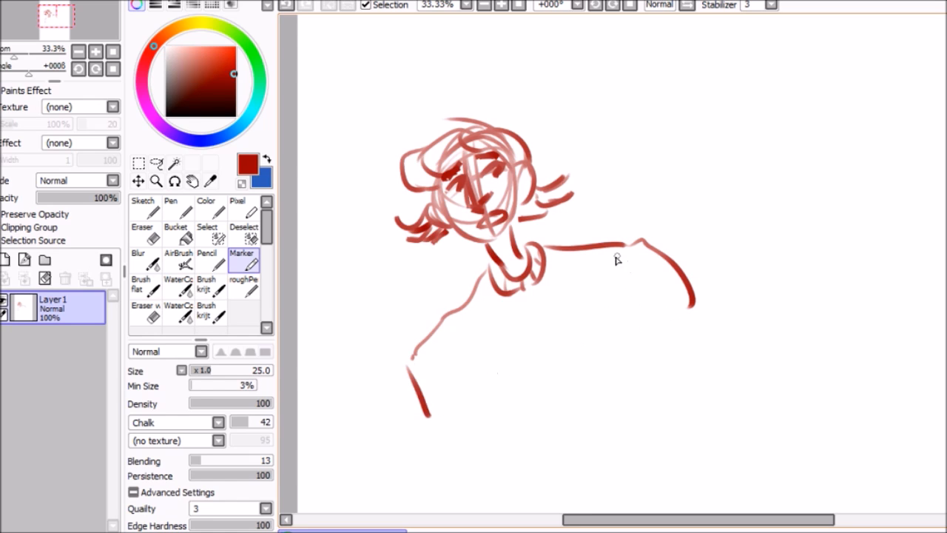
- Sketch both sides of the torso from the armpits down to the waist with long, slightly curved strokes
drag(467, 350, 476, 405)
drag(474, 369, 509, 455)
drag(620, 285, 671, 403)
mouse_move(474, 351)
mouse_down()
mouse_move(503, 439)
mouse_move(491, 479)
mouse_up()
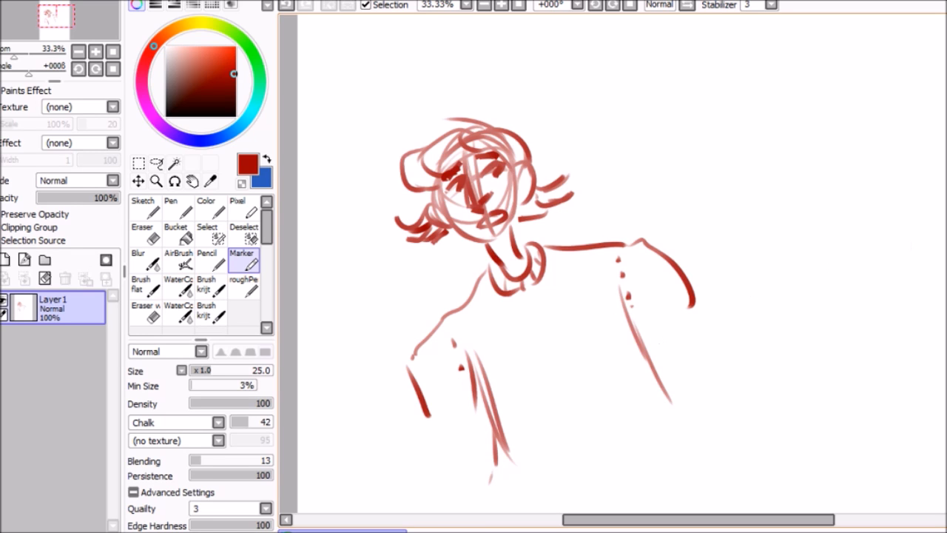
scroll(489, 266, down, 4)
drag(479, 266, 503, 405)
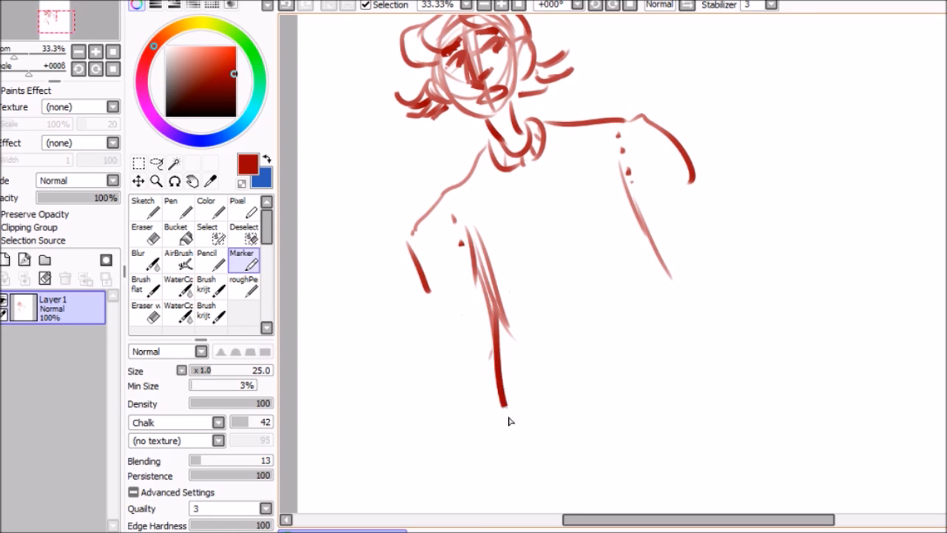
drag(625, 167, 679, 377)
drag(692, 344, 702, 407)
- Close the bottom of the sweater with a curved hem band and short vertical ribbing strokes
drag(481, 349, 583, 400)
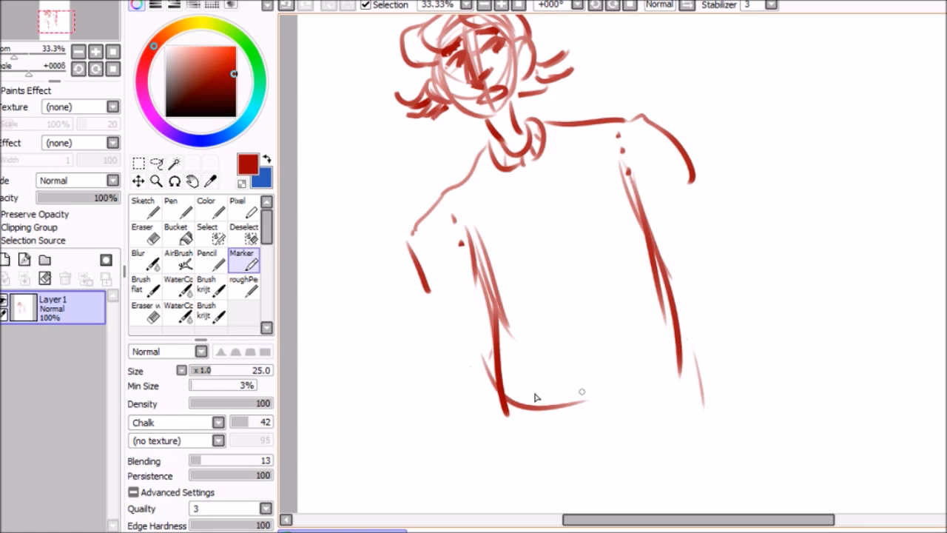
drag(480, 386, 681, 381)
drag(500, 375, 692, 370)
drag(549, 360, 548, 380)
drag(575, 358, 574, 376)
drag(602, 359, 600, 378)
- Sketch the bent leg on the figure's left side of the canvas, with thigh and shin lines crossing in front of the body
scroll(614, 267, up, 2)
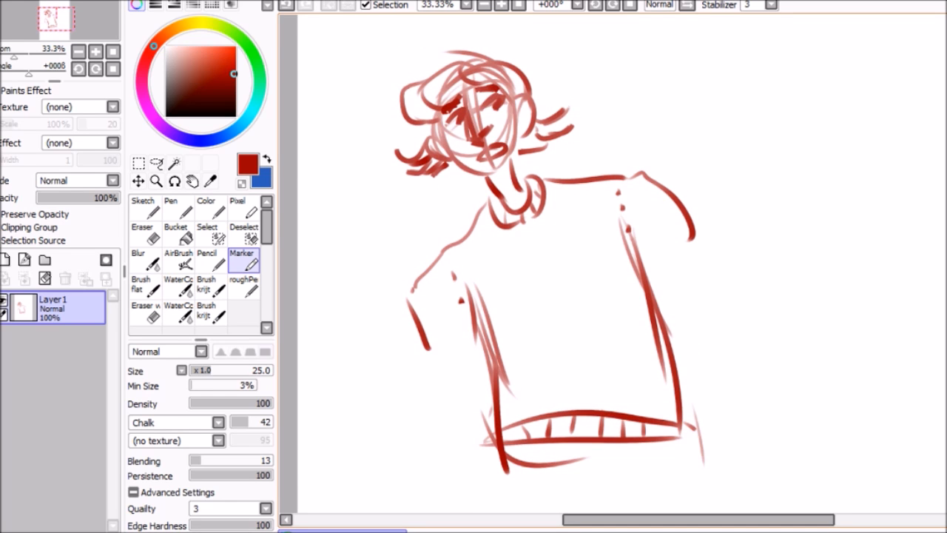
scroll(799, 244, down, 2)
scroll(715, 267, up, 4)
scroll(715, 267, down, 5)
scroll(715, 273, up, 6)
scroll(656, 275, down, 5)
scroll(668, 321, up, 2)
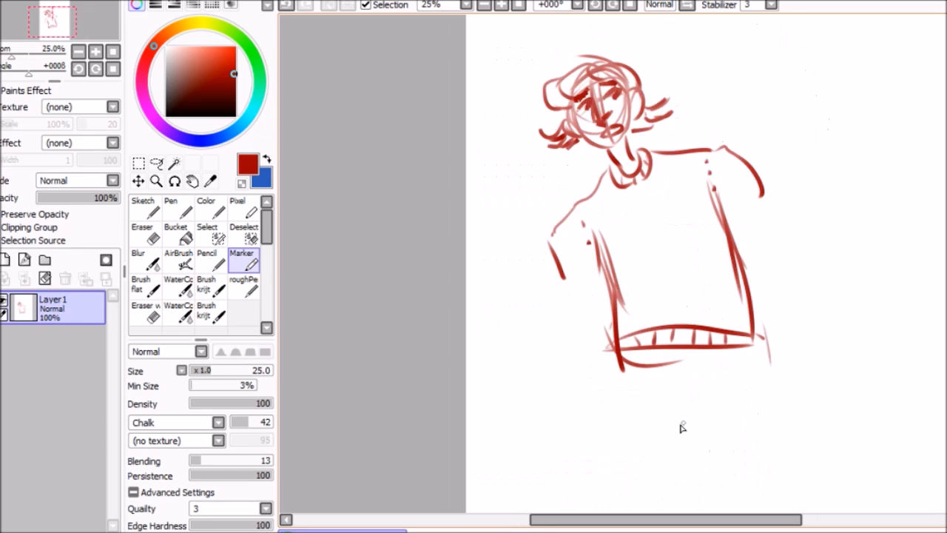
mouse_move(585, 326)
mouse_down()
mouse_move(459, 293)
mouse_move(407, 318)
mouse_move(611, 442)
mouse_up()
drag(418, 370, 652, 426)
drag(447, 314, 690, 391)
drag(556, 358, 683, 390)
- Add the trouser cuff at that leg's end and sketch the foot pointing down, with ankle details
mouse_move(661, 390)
mouse_down()
mouse_move(654, 429)
mouse_move(670, 426)
mouse_up()
mouse_move(689, 393)
mouse_down()
mouse_move(678, 425)
mouse_move(749, 382)
mouse_move(679, 497)
mouse_up()
drag(699, 411, 684, 455)
drag(687, 453, 666, 511)
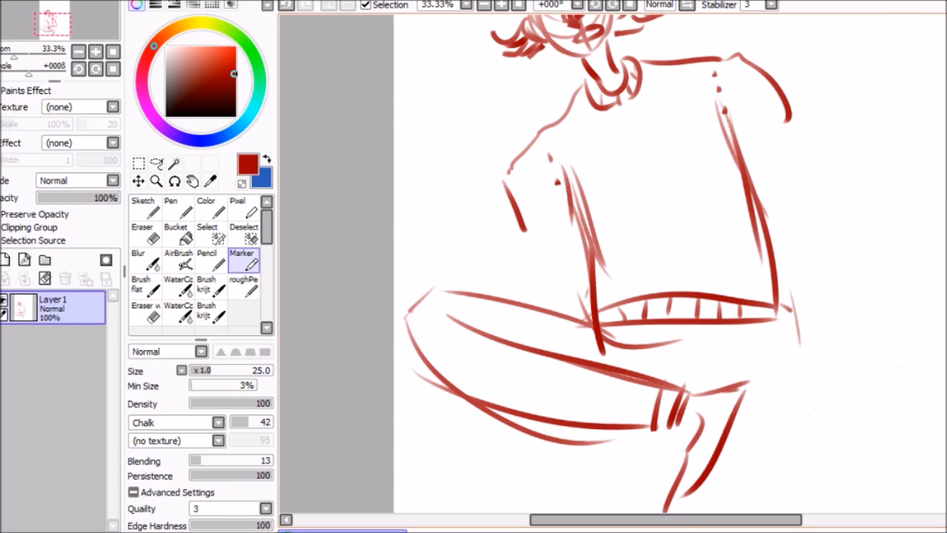
scroll(613, 263, down, 2)
mouse_move(692, 378)
mouse_down()
mouse_move(658, 455)
mouse_move(708, 398)
mouse_up()
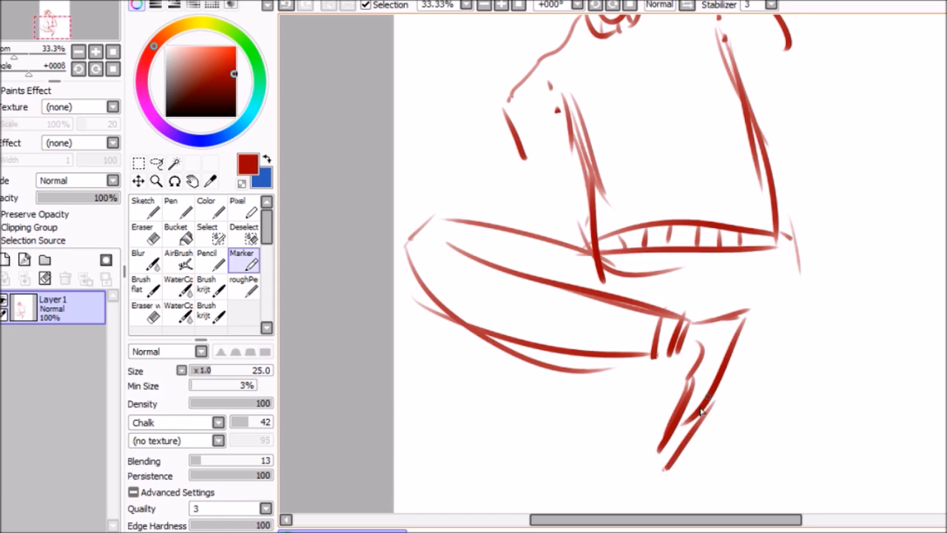
mouse_move(738, 316)
mouse_down()
mouse_move(720, 352)
mouse_move(642, 398)
mouse_move(675, 369)
mouse_up()
- Sketch the opposite crossed leg, from the waist out to the knee and back in to the ankles
drag(714, 220, 912, 107)
drag(750, 229, 945, 123)
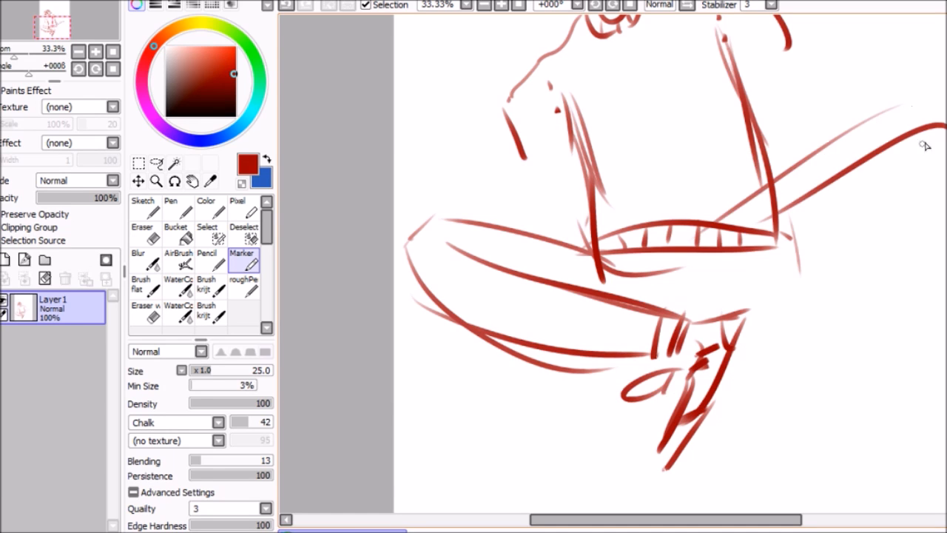
drag(945, 226, 746, 326)
drag(873, 180, 701, 309)
mouse_move(790, 246)
mouse_down()
mouse_move(705, 311)
mouse_move(664, 289)
mouse_move(659, 312)
mouse_up()
mouse_move(715, 305)
mouse_down()
mouse_move(694, 327)
mouse_move(703, 290)
mouse_move(725, 296)
mouse_move(928, 151)
mouse_move(878, 177)
mouse_up()
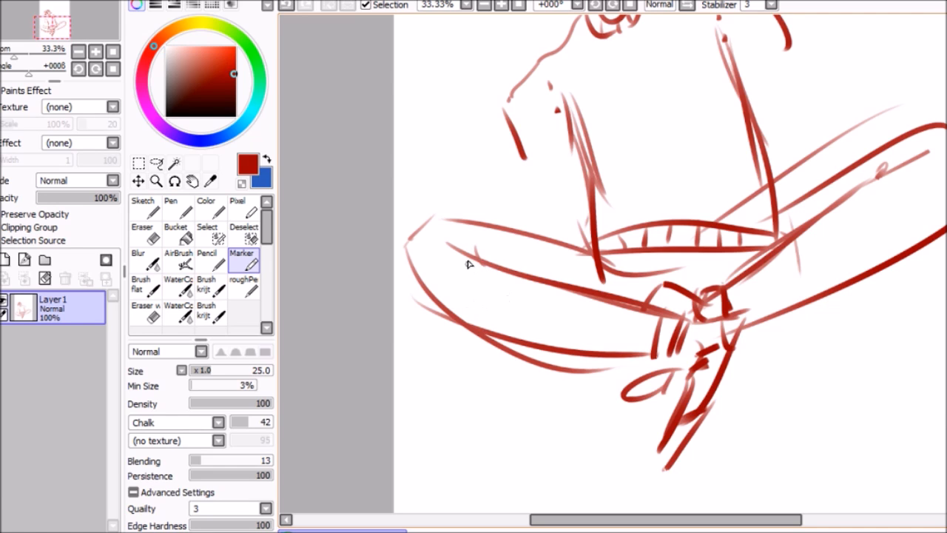
- Sketch the arm above the first bent leg, with the forearm and hand resting over the thigh
drag(510, 95, 479, 216)
mouse_move(559, 111)
mouse_down()
mouse_move(516, 219)
mouse_move(553, 253)
mouse_up()
mouse_move(527, 206)
mouse_down()
mouse_move(574, 271)
mouse_move(553, 296)
mouse_up()
mouse_move(583, 262)
mouse_down()
mouse_move(580, 311)
mouse_move(546, 325)
mouse_up()
mouse_move(570, 293)
mouse_down()
mouse_move(564, 325)
mouse_move(566, 338)
mouse_move(580, 334)
mouse_up()
scroll(666, 267, up, 3)
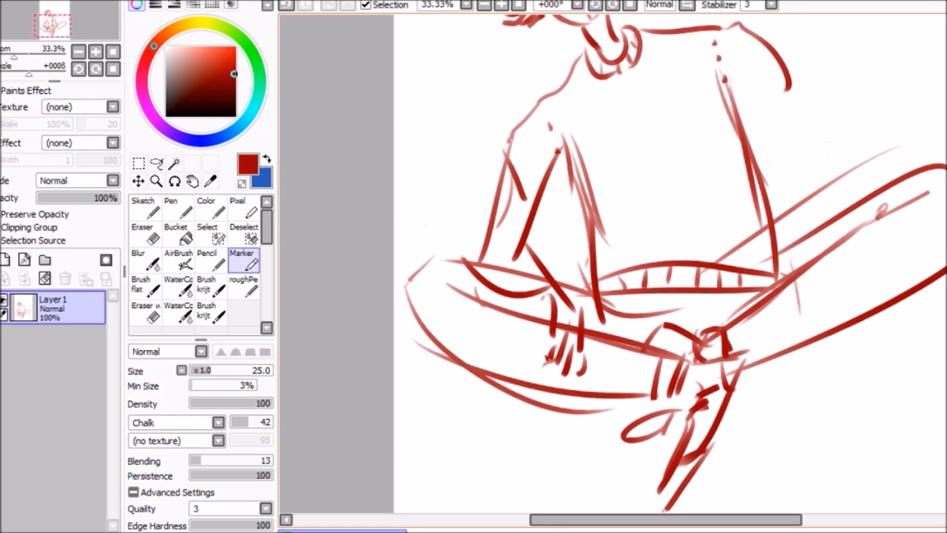
- Sketch the opposite arm from the shoulder to the elbow, with the forearm and hand hanging over the other leg
mouse_move(754, 104)
mouse_down()
mouse_move(806, 165)
mouse_move(784, 140)
mouse_move(879, 268)
mouse_up()
drag(746, 180, 833, 240)
mouse_move(796, 220)
mouse_down()
mouse_move(824, 256)
mouse_move(814, 325)
mouse_up()
mouse_move(832, 240)
mouse_down()
mouse_move(854, 272)
mouse_move(807, 337)
mouse_up()
mouse_move(838, 257)
mouse_down()
mouse_move(853, 274)
mouse_move(809, 356)
mouse_move(828, 336)
mouse_move(830, 386)
mouse_move(815, 383)
mouse_move(841, 393)
mouse_up()
mouse_move(803, 357)
mouse_down()
mouse_move(826, 400)
mouse_move(801, 350)
mouse_move(805, 415)
mouse_move(814, 391)
mouse_up()
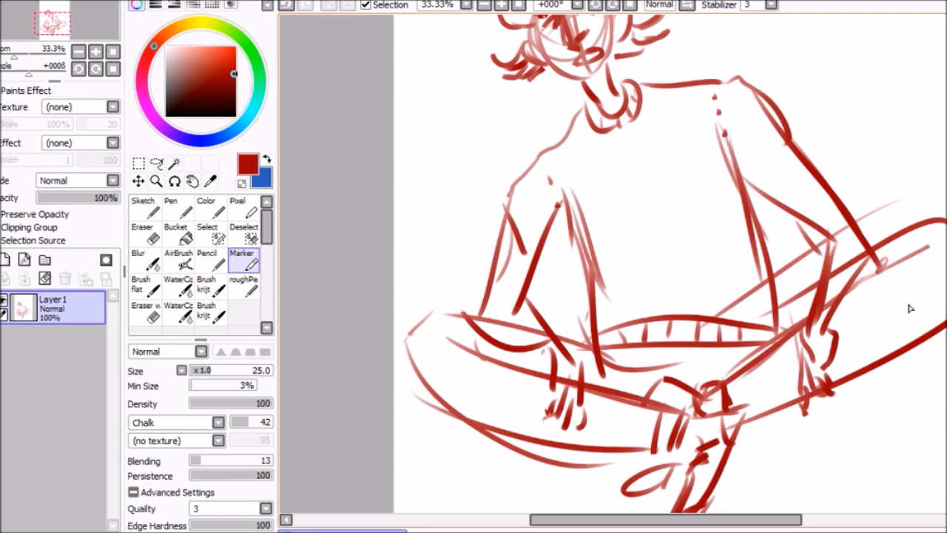
- Add a bunched sleeve cuff with fabric folds around the elbow of that second arm
drag(812, 259, 888, 261)
drag(804, 243, 877, 238)
drag(811, 265, 821, 250)
mouse_move(833, 263)
mouse_down()
mouse_move(855, 242)
mouse_move(818, 160)
mouse_up()
drag(770, 222, 817, 250)
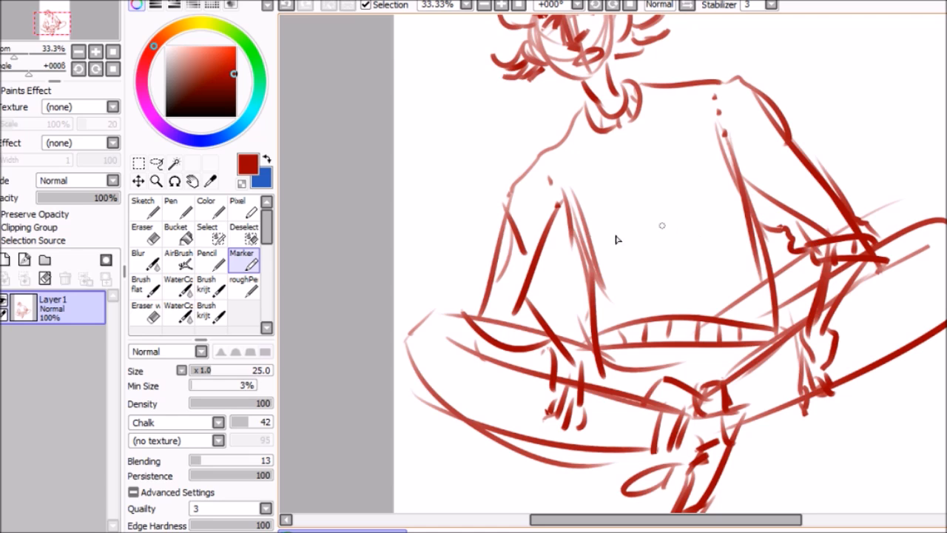
- Add the matching sleeve cuff and shoulder contour on the first arm, and sketch two curved stripes across the chest
drag(517, 303, 553, 292)
mouse_move(475, 297)
mouse_down()
mouse_move(547, 280)
mouse_move(557, 219)
mouse_move(571, 260)
mouse_up()
mouse_move(575, 116)
mouse_down()
mouse_move(540, 141)
mouse_move(492, 262)
mouse_up()
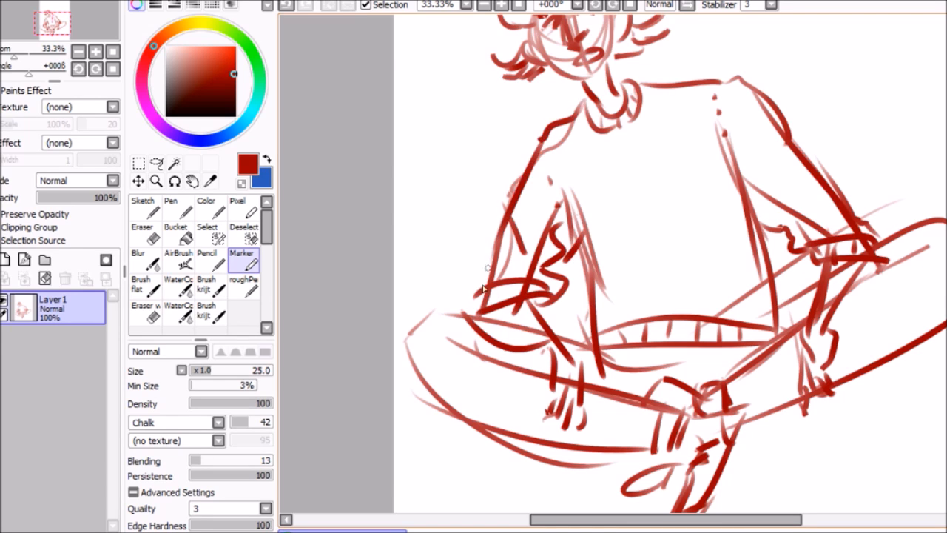
drag(585, 219, 730, 173)
drag(620, 256, 747, 235)
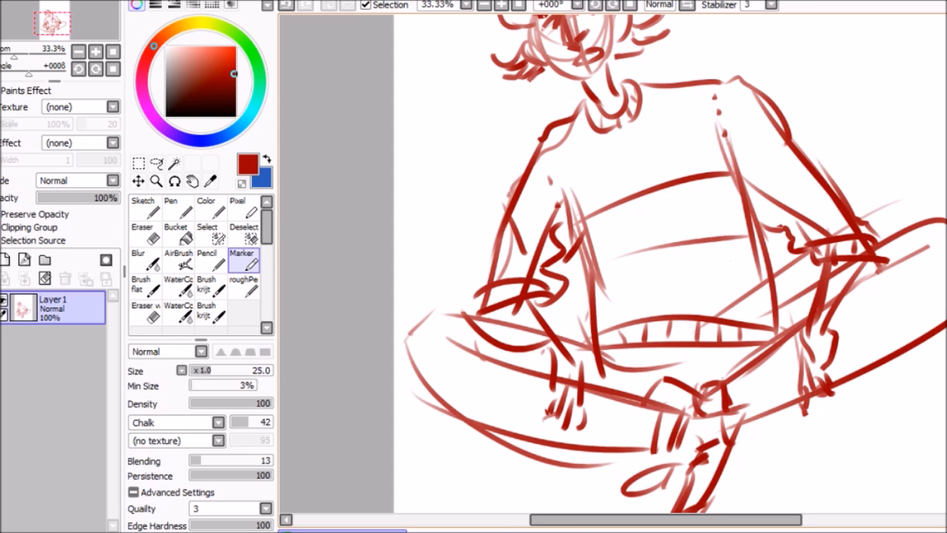
- Select the whole figure and use Transform to scale it down and reposition it on the canvas
scroll(670, 263, up, 3)
scroll(670, 262, down, 5)
scroll(669, 263, up, 6)
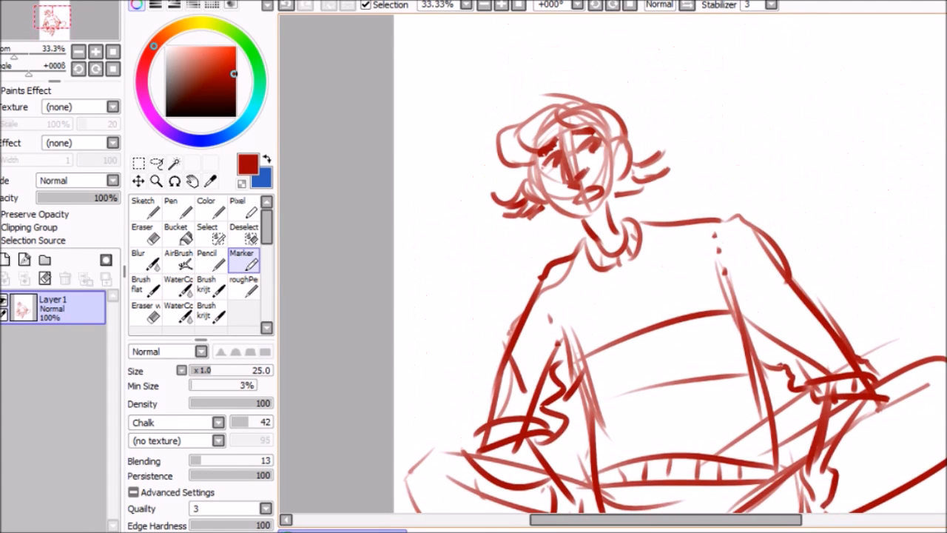
scroll(669, 263, down, 2)
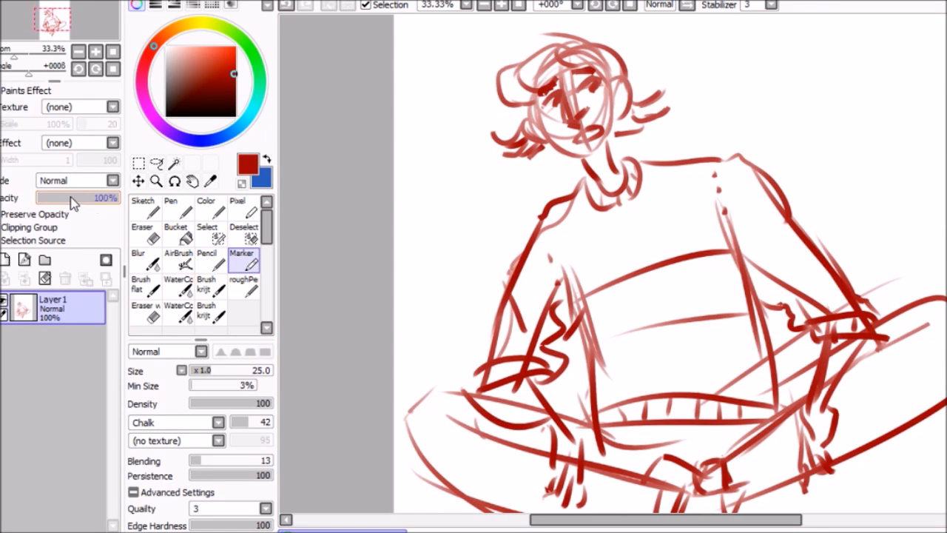
click(139, 164)
drag(359, 53, 946, 492)
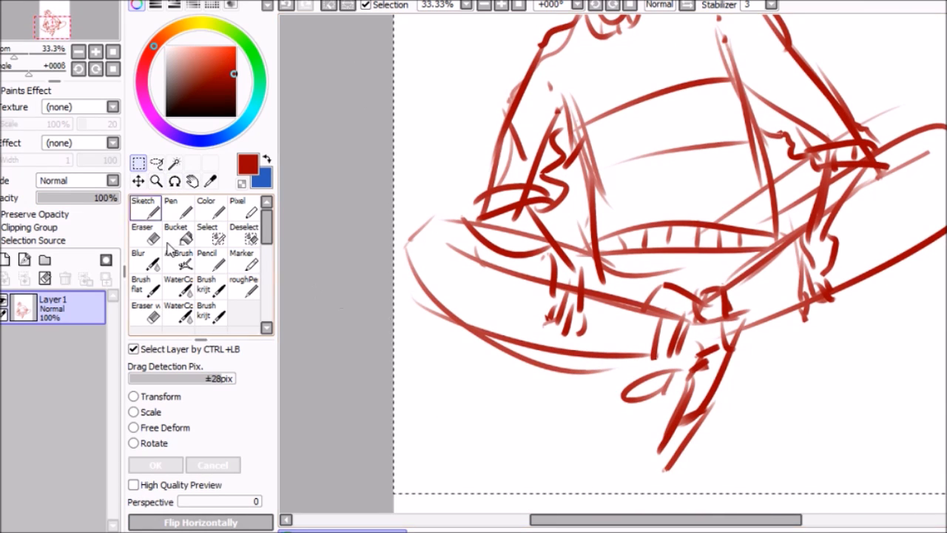
click(176, 396)
mouse_move(414, 474)
mouse_down()
mouse_move(482, 375)
mouse_move(558, 323)
mouse_move(586, 281)
mouse_up()
mouse_move(728, 113)
mouse_down()
mouse_move(561, 308)
mouse_move(620, 324)
mouse_up()
click(155, 465)
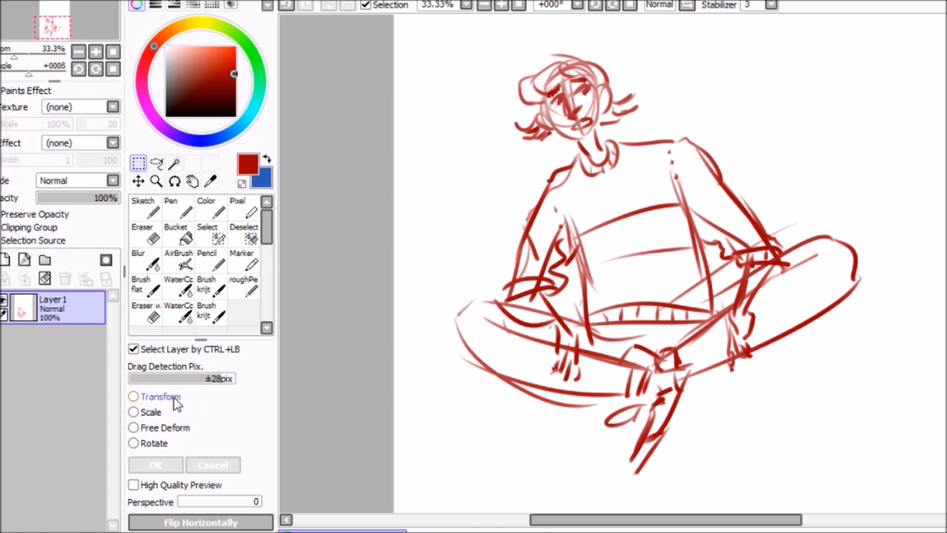
- Select the figure again, try distorting its corners with Free Deform, then cancel the deformation and deselect
click(139, 166)
drag(378, 39, 865, 474)
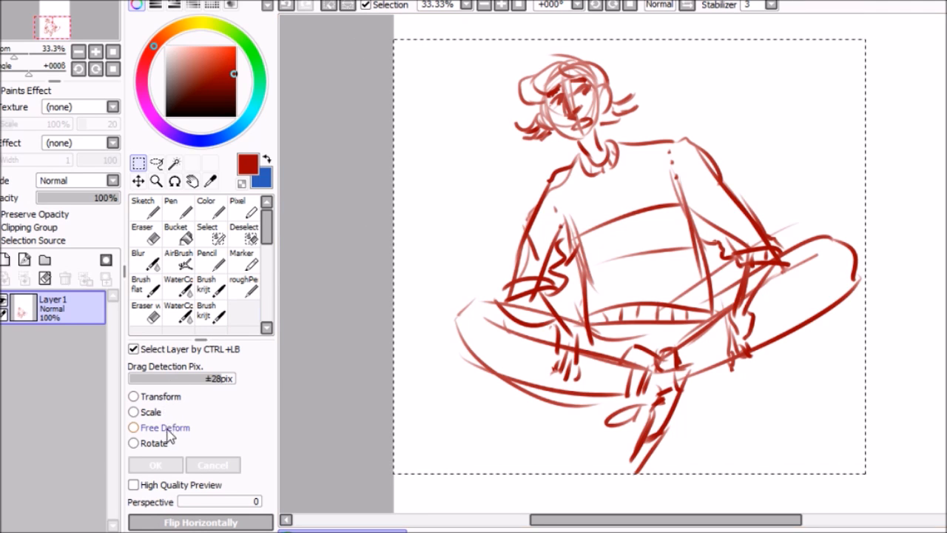
click(167, 429)
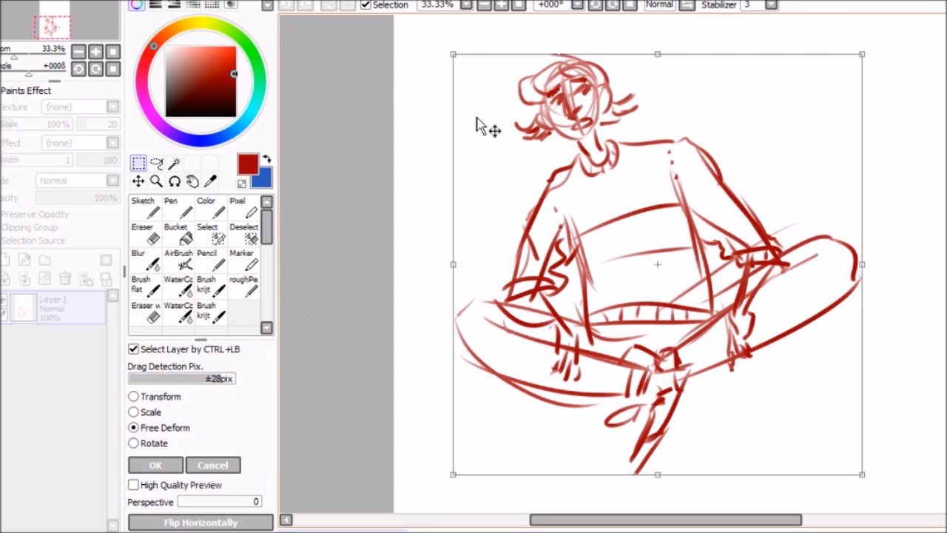
drag(850, 259, 851, 262)
mouse_move(879, 484)
mouse_down()
mouse_move(946, 466)
mouse_move(946, 451)
mouse_move(630, 454)
mouse_move(940, 435)
mouse_move(946, 419)
mouse_move(946, 431)
mouse_move(875, 434)
mouse_move(868, 484)
mouse_move(846, 487)
mouse_move(827, 465)
mouse_move(946, 355)
mouse_move(946, 368)
mouse_move(946, 291)
mouse_move(946, 444)
mouse_move(946, 311)
mouse_up()
mouse_move(454, 477)
mouse_down()
mouse_move(444, 414)
mouse_move(452, 383)
mouse_up()
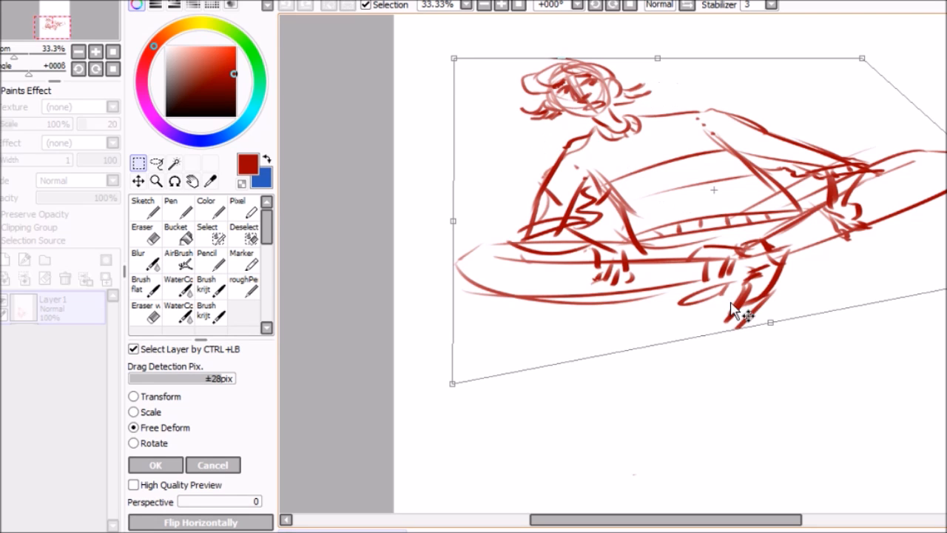
mouse_move(713, 190)
mouse_down()
mouse_move(684, 179)
mouse_move(695, 185)
mouse_move(682, 190)
mouse_move(668, 227)
mouse_up()
drag(946, 404, 915, 387)
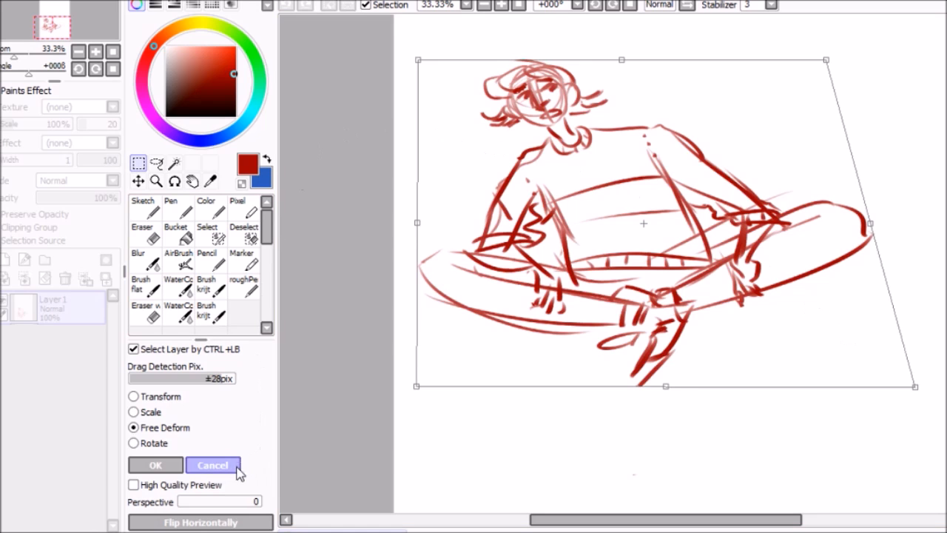
click(212, 464)
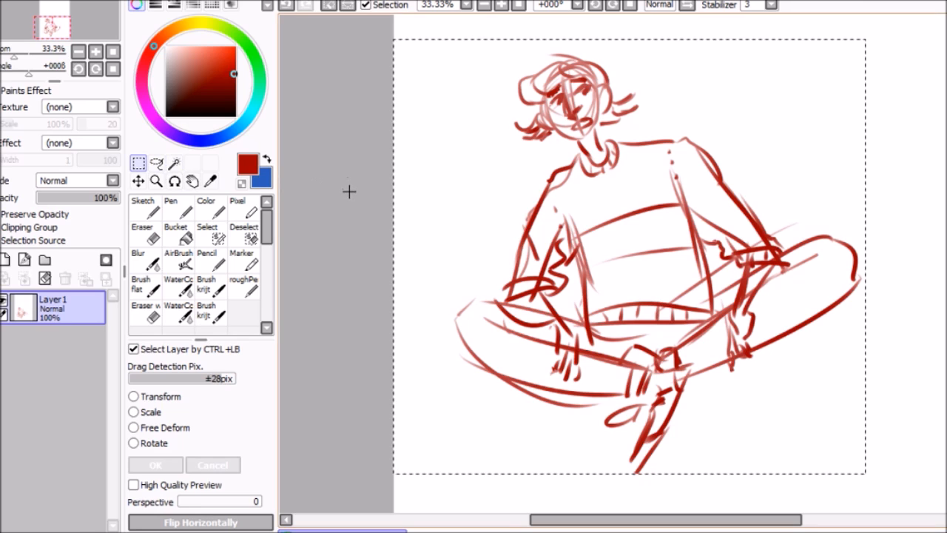
click(336, 223)
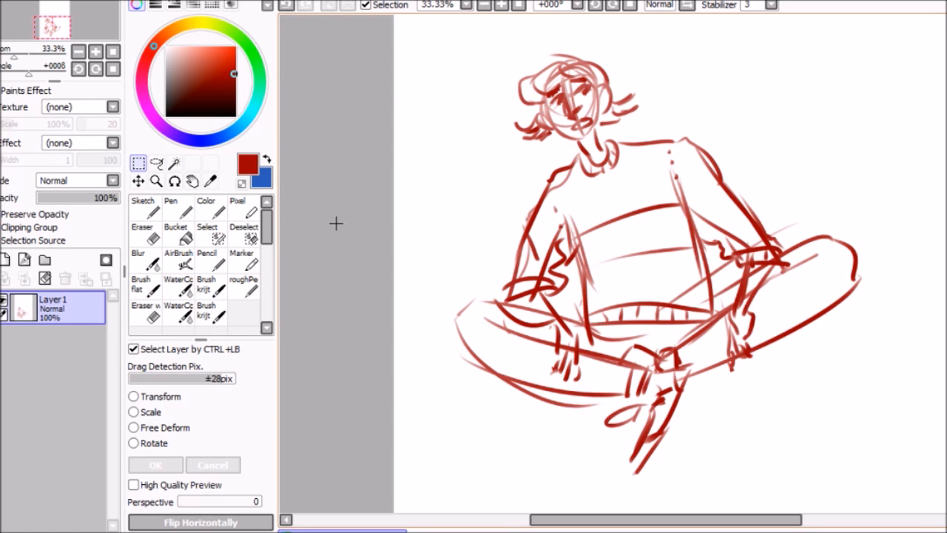
- Try a lasso selection around the head and shoulders
click(156, 162)
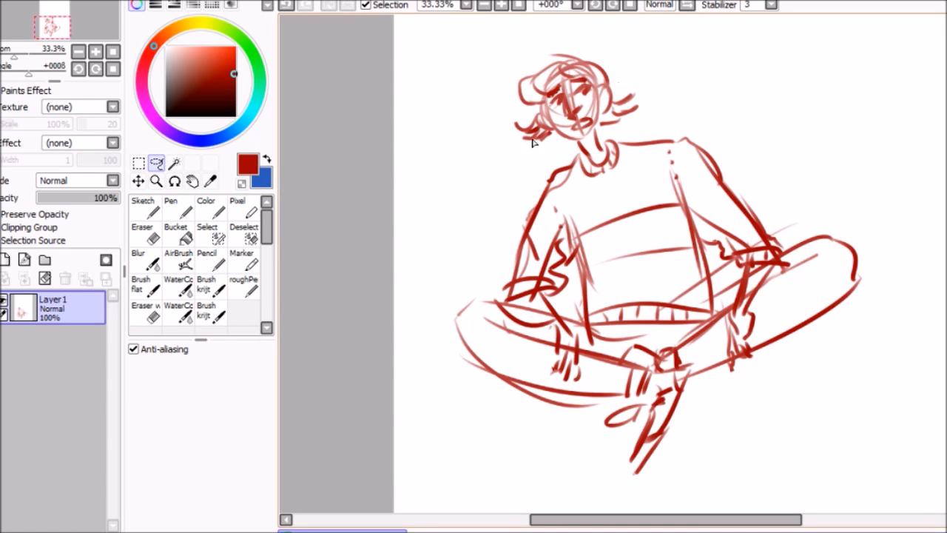
mouse_move(615, 26)
mouse_down()
mouse_move(565, 219)
mouse_move(604, 21)
mouse_up()
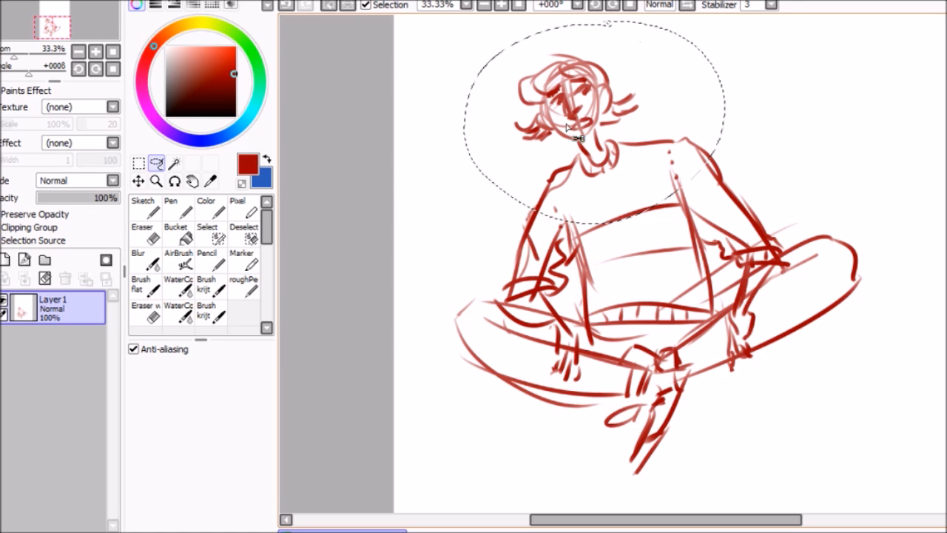
key(ctrl+t)
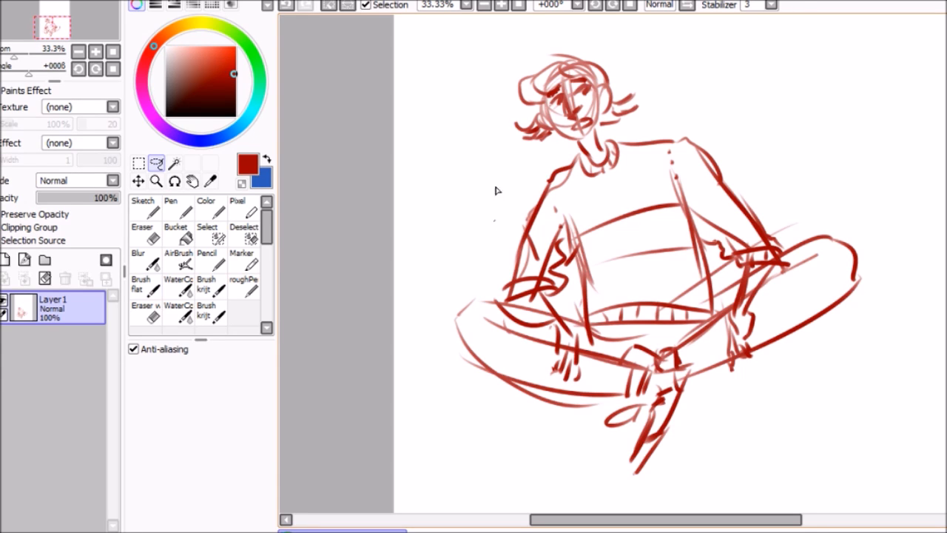
- Alternate between the Lasso and the Pen, make a short test squiggle beside the head, and undo it
key(n)
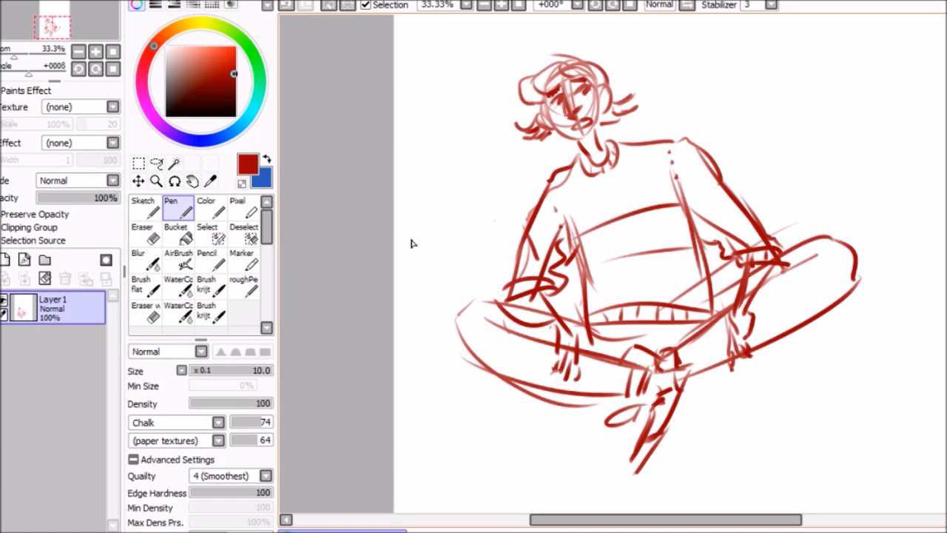
click(156, 162)
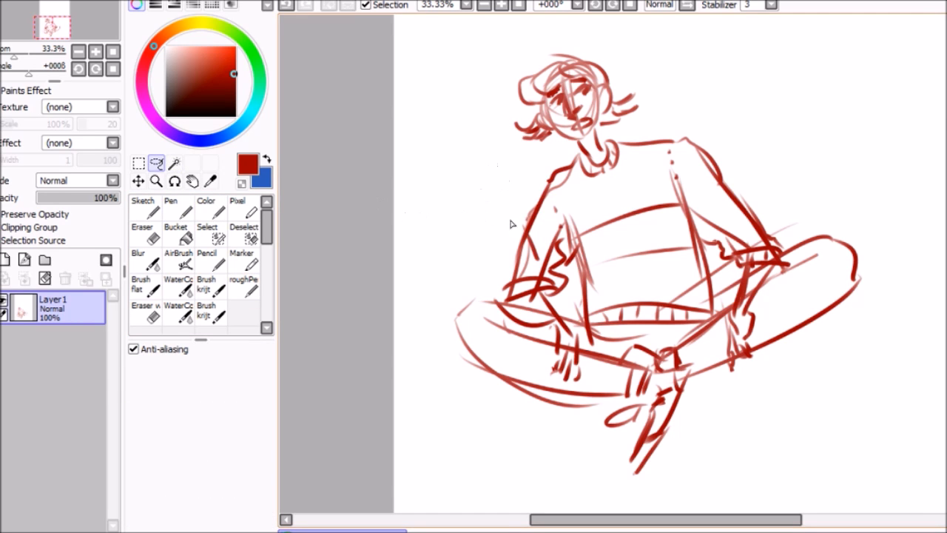
key(n)
mouse_move(485, 134)
mouse_down()
mouse_move(486, 171)
mouse_move(503, 182)
mouse_up()
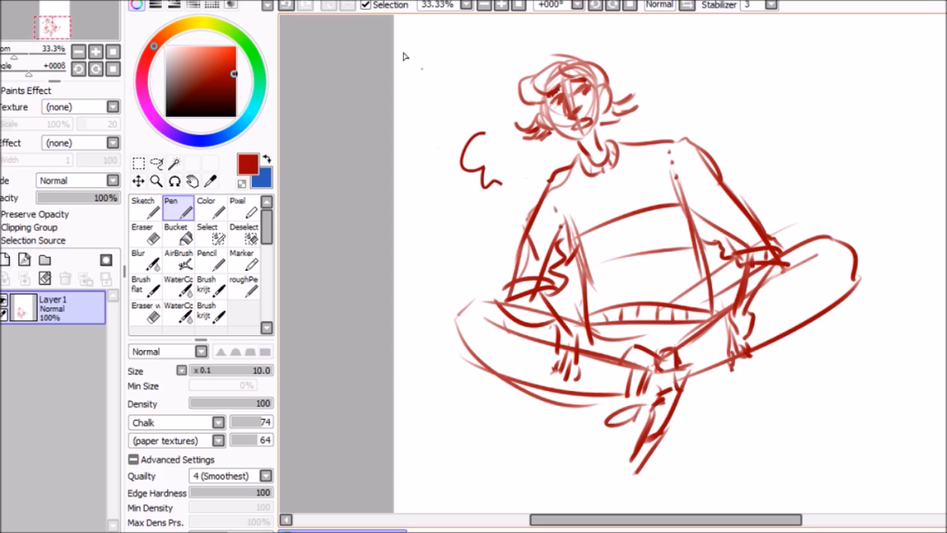
click(284, 7)
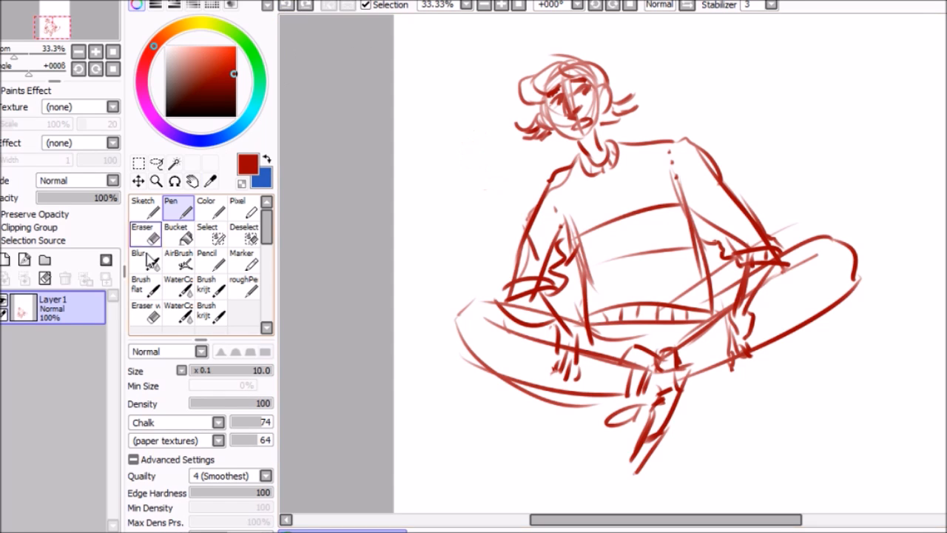
- Lower the sketch layer's opacity to 42% and add a new layer above it
click(72, 198)
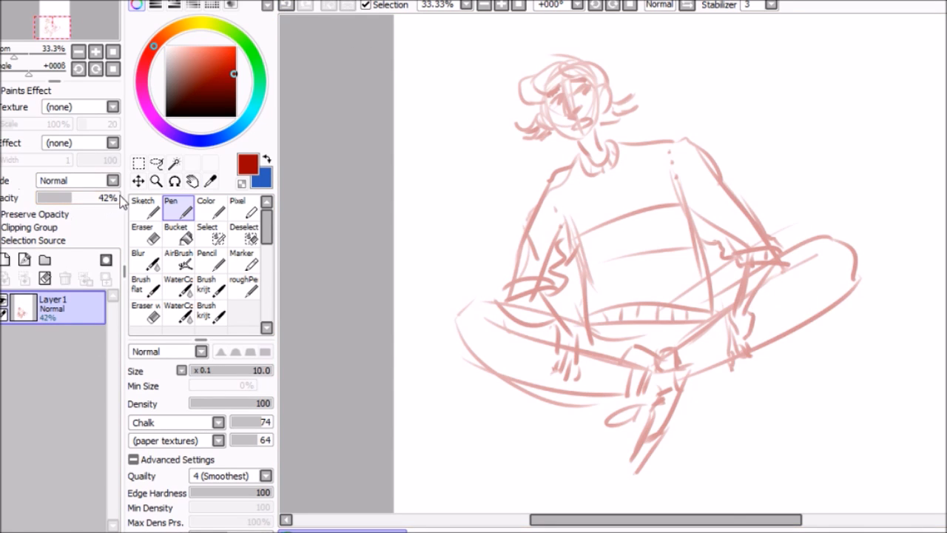
click(157, 0)
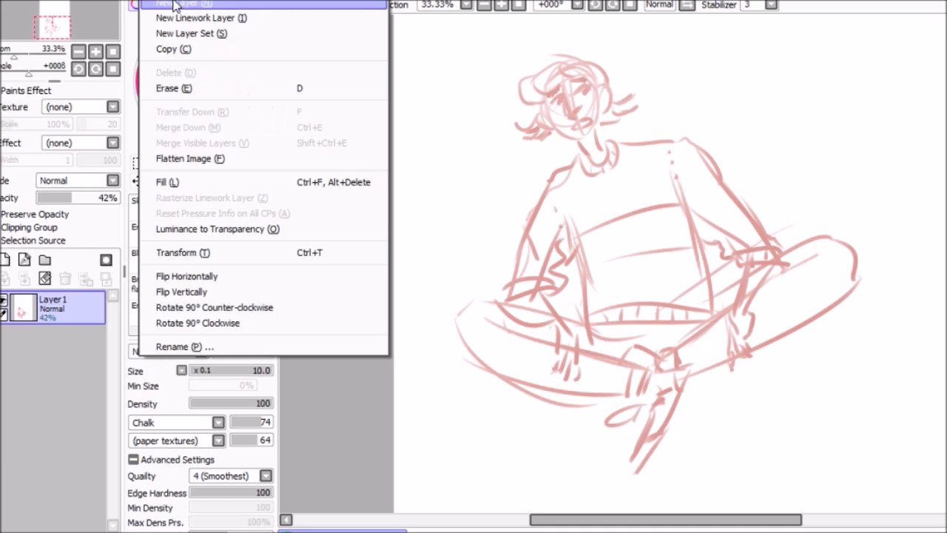
click(190, 6)
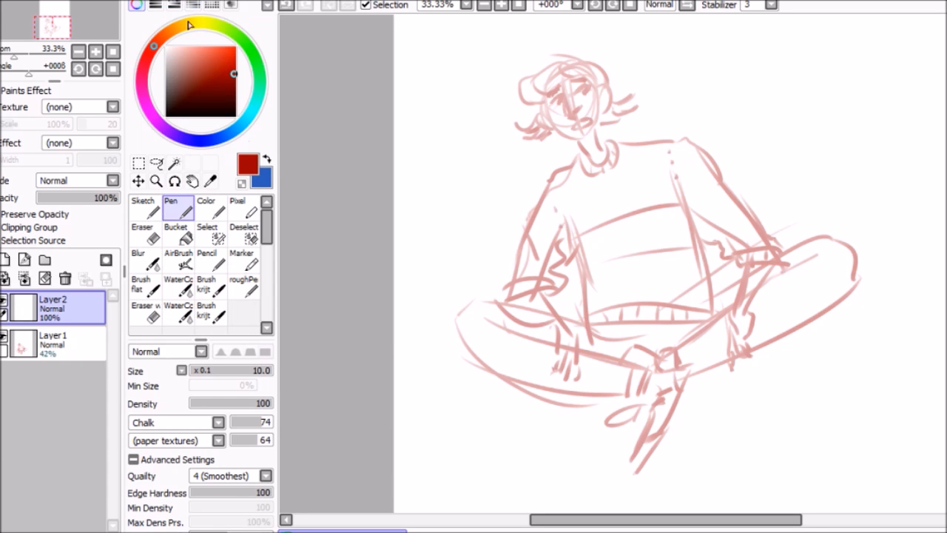
- Choose the roughPen brush and set its colour to black for line work over the sketch
click(239, 285)
drag(178, 94, 166, 116)
click(501, 4)
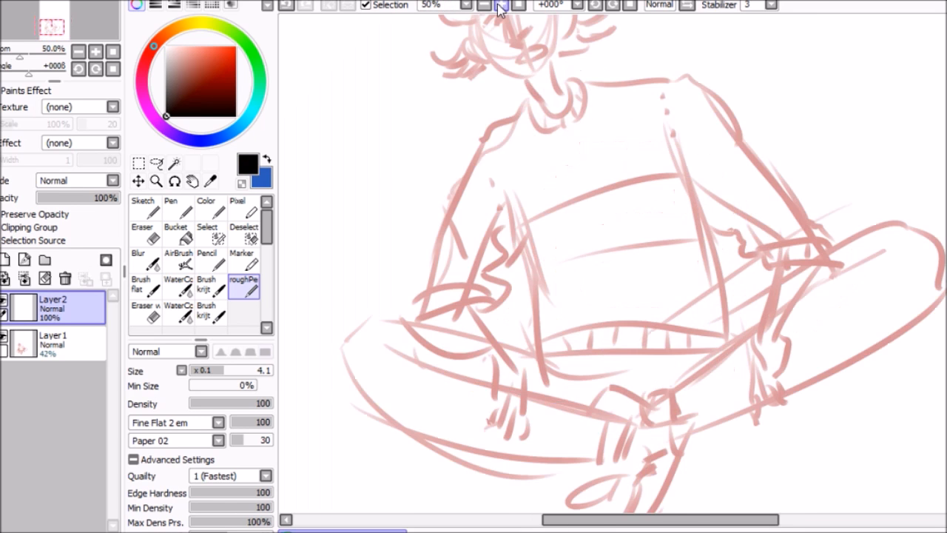
- Ink the nose over the sketched face with a long bridge line curving into a short nostril stroke
click(501, 5)
scroll(510, 225, up, 5)
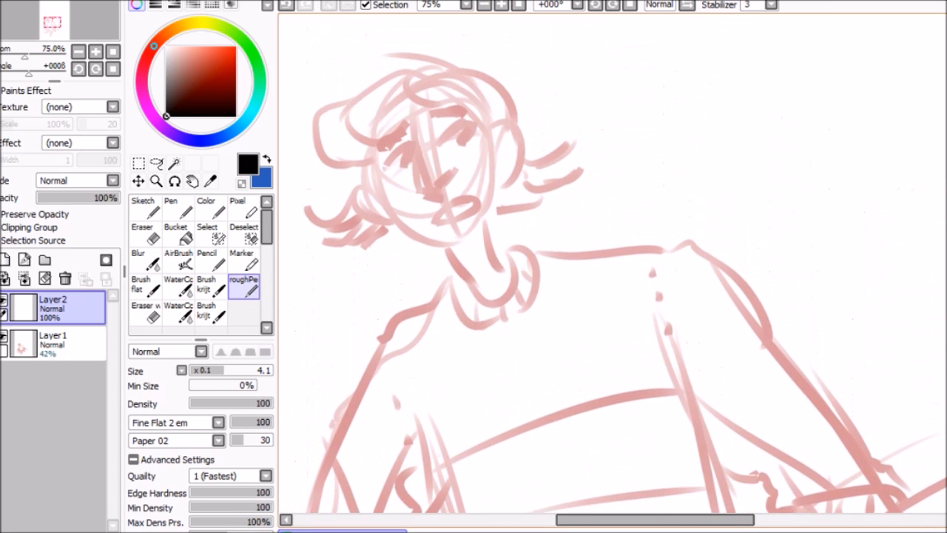
drag(415, 137, 428, 207)
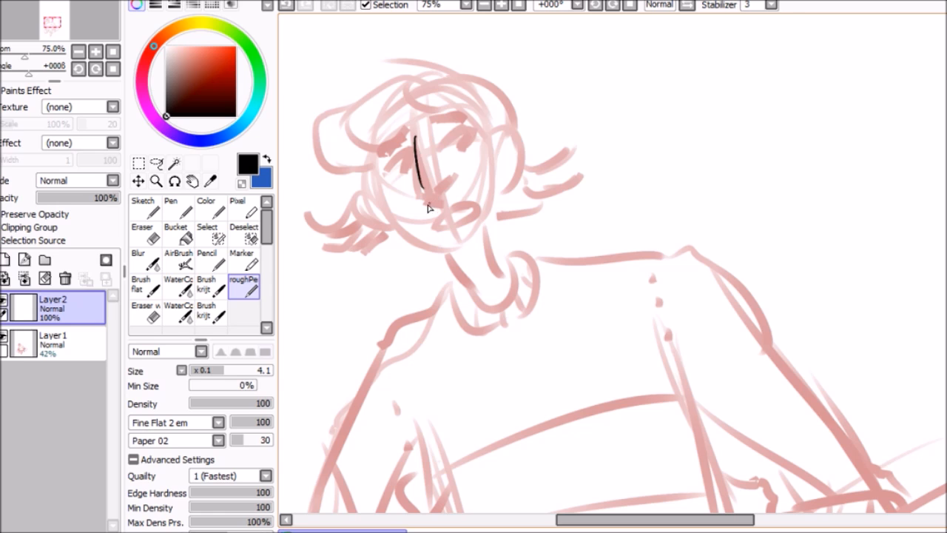
key(ctrl+z)
drag(416, 150, 437, 216)
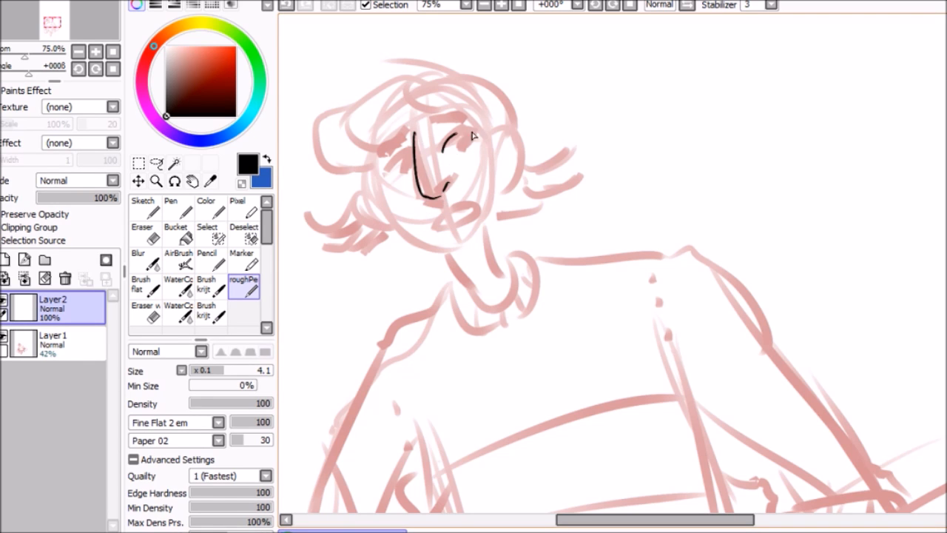
- Ink both almond-shaped eyes with their irises over the sketched face
drag(477, 137, 447, 159)
click(502, 5)
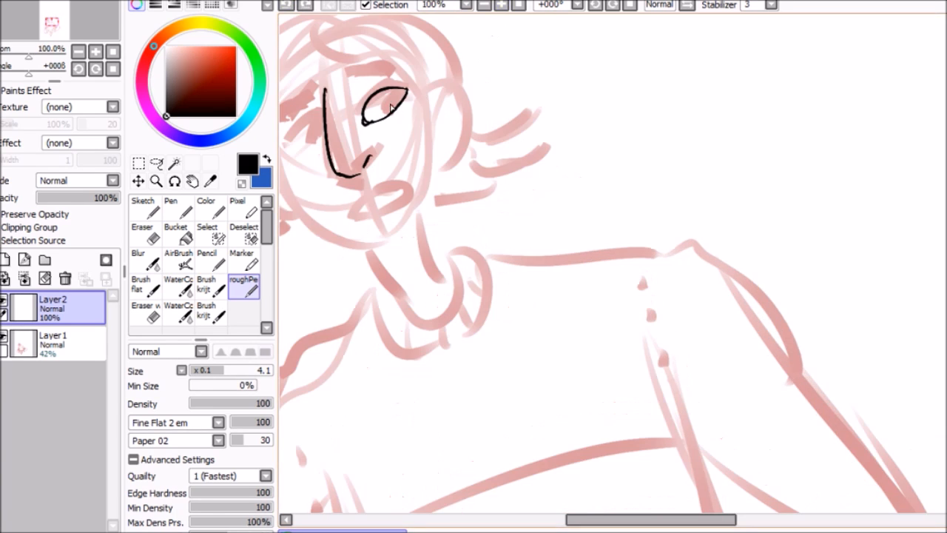
drag(390, 91, 387, 112)
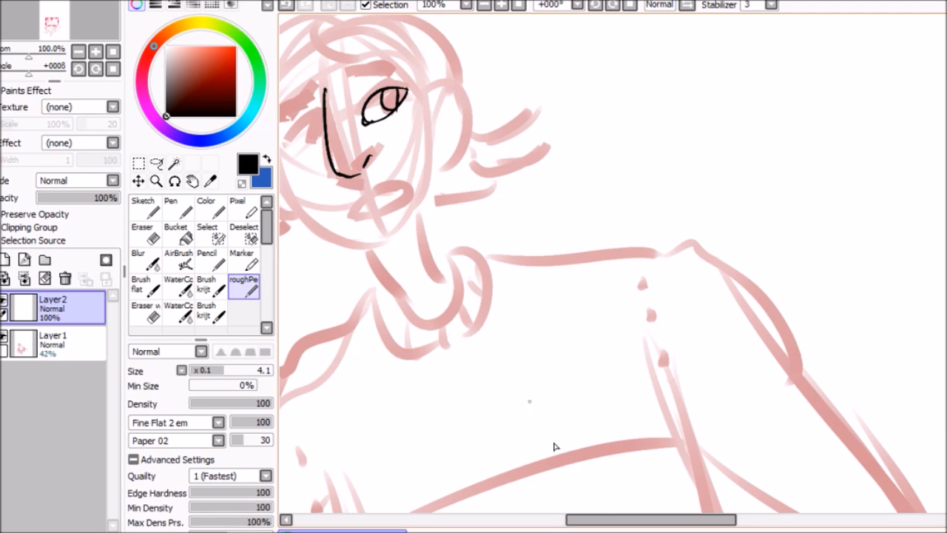
drag(592, 521, 552, 520)
drag(509, 128, 479, 141)
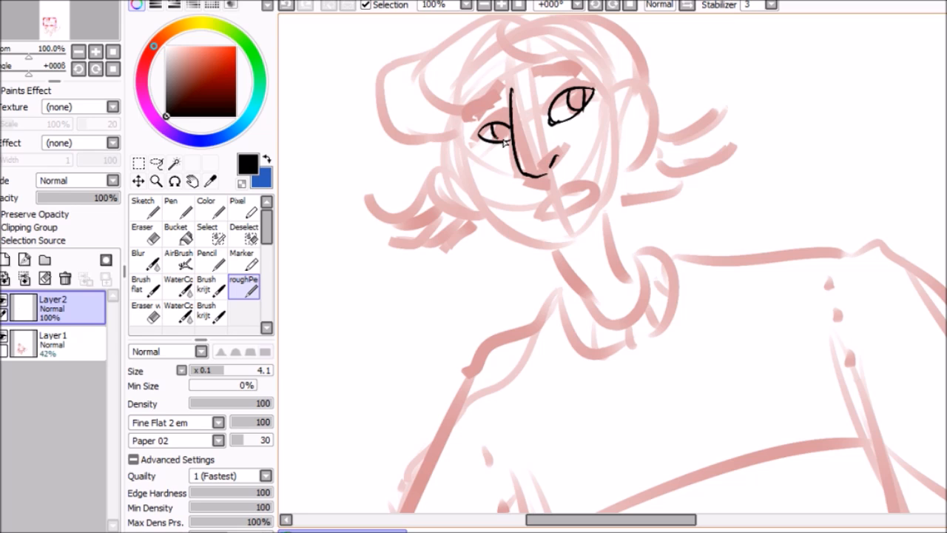
- Ink an oval eyebrow above each eye and outline the full lips with a dividing mouth line
mouse_move(496, 96)
mouse_down()
mouse_move(483, 124)
mouse_move(503, 110)
mouse_up()
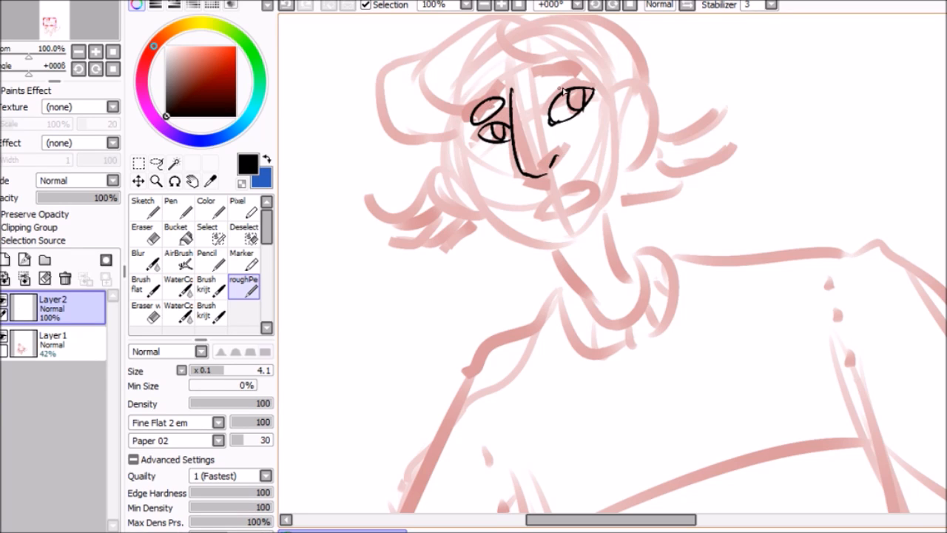
drag(551, 90, 547, 87)
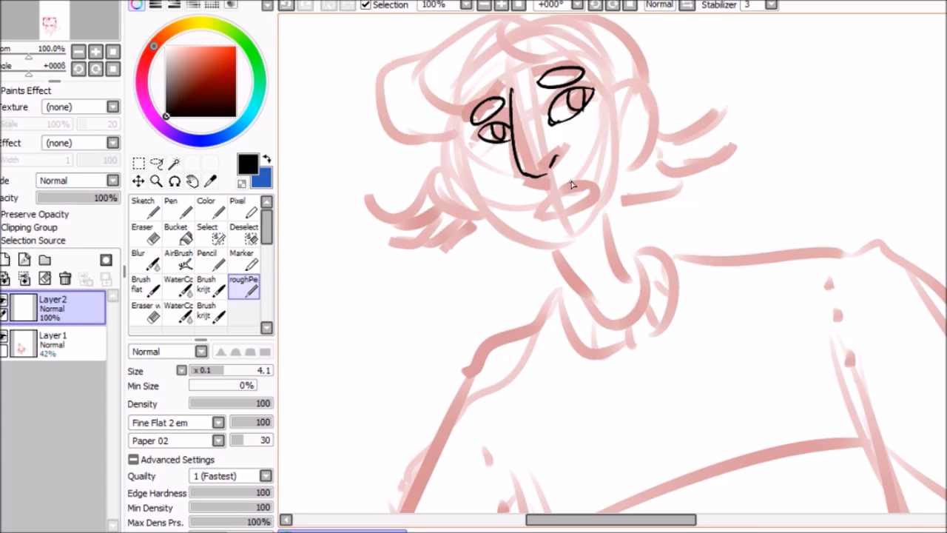
drag(574, 185, 569, 186)
click(285, 5)
mouse_move(585, 182)
mouse_down()
mouse_move(532, 216)
mouse_move(583, 190)
mouse_up()
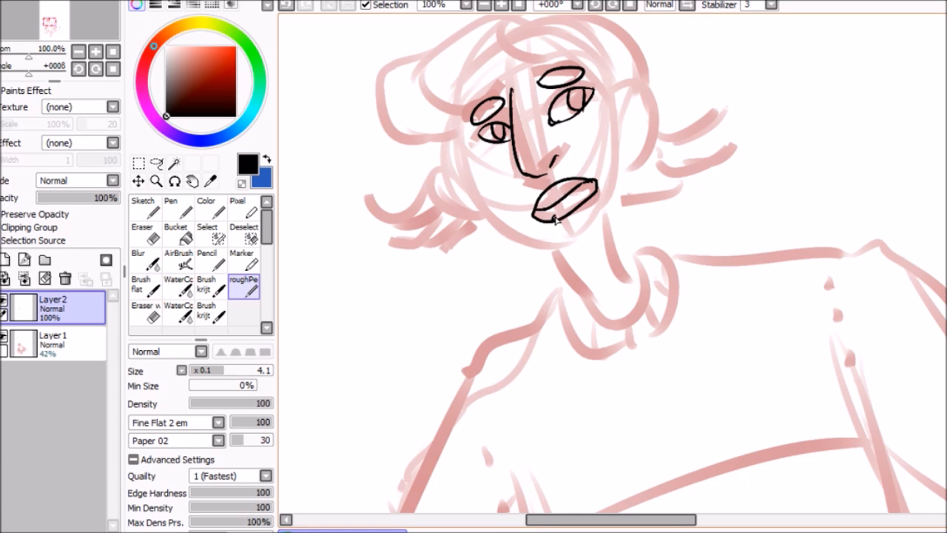
mouse_move(455, 137)
mouse_down()
mouse_move(491, 223)
mouse_move(569, 264)
mouse_up()
click(285, 4)
mouse_move(457, 131)
mouse_down()
mouse_move(489, 210)
mouse_move(518, 232)
mouse_move(580, 237)
mouse_up()
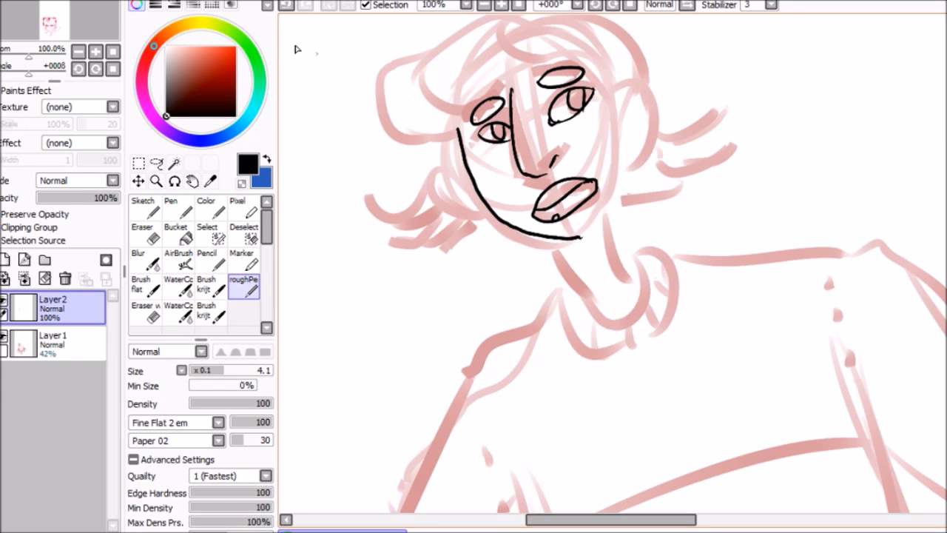
click(287, 4)
- Set the brush size to 6.5, ink the face outline down both cheeks to the chin, and erase the overshooting line end there
drag(235, 371, 258, 370)
mouse_move(458, 126)
mouse_down()
mouse_move(594, 259)
mouse_move(599, 253)
mouse_up()
mouse_move(609, 86)
mouse_down()
mouse_move(617, 210)
mouse_move(600, 242)
mouse_up()
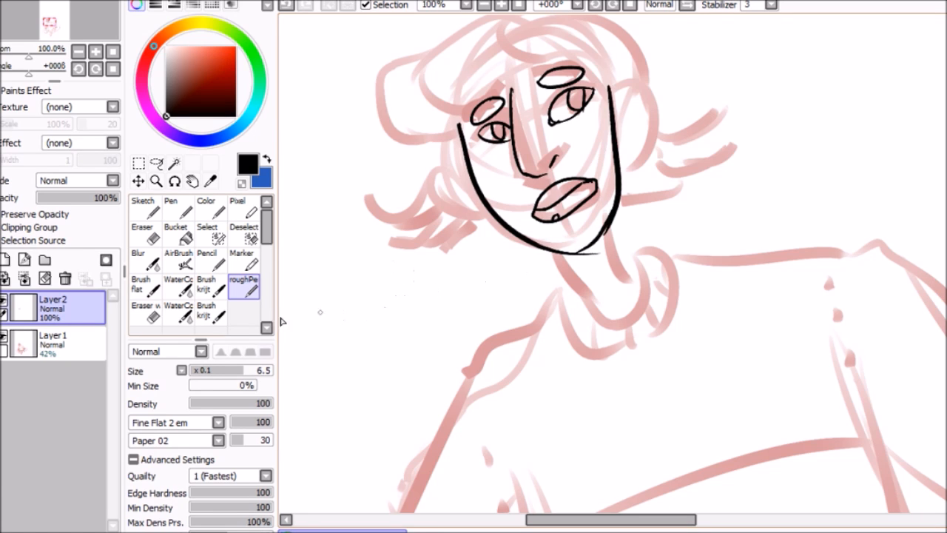
click(153, 237)
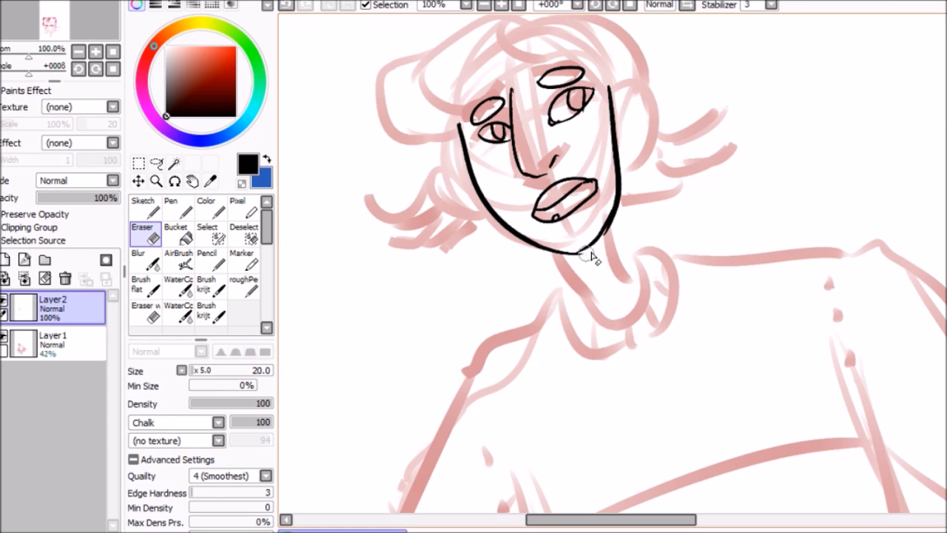
- Ink the ear on the right side of the face with the roughPen, including its inner curves
click(245, 285)
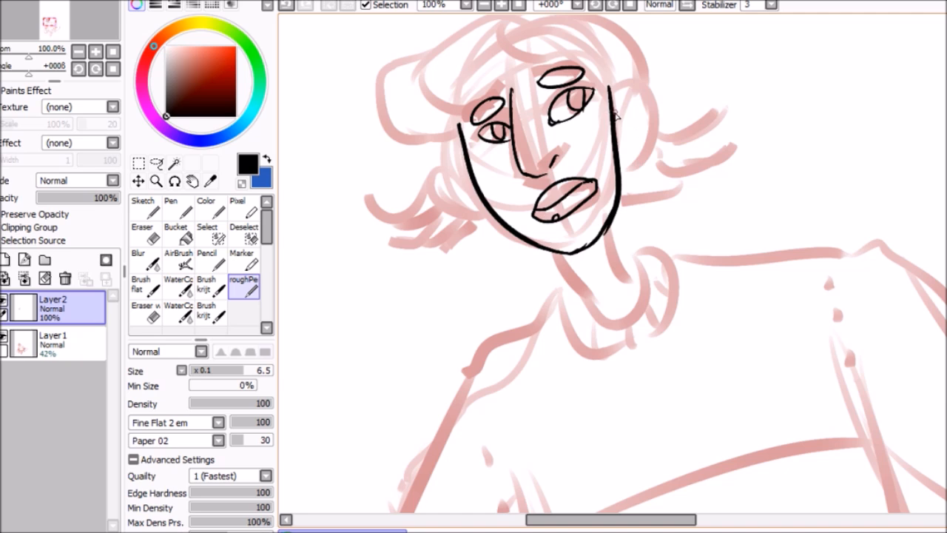
mouse_move(612, 104)
mouse_down()
mouse_move(656, 108)
mouse_move(643, 153)
mouse_move(617, 145)
mouse_up()
click(285, 5)
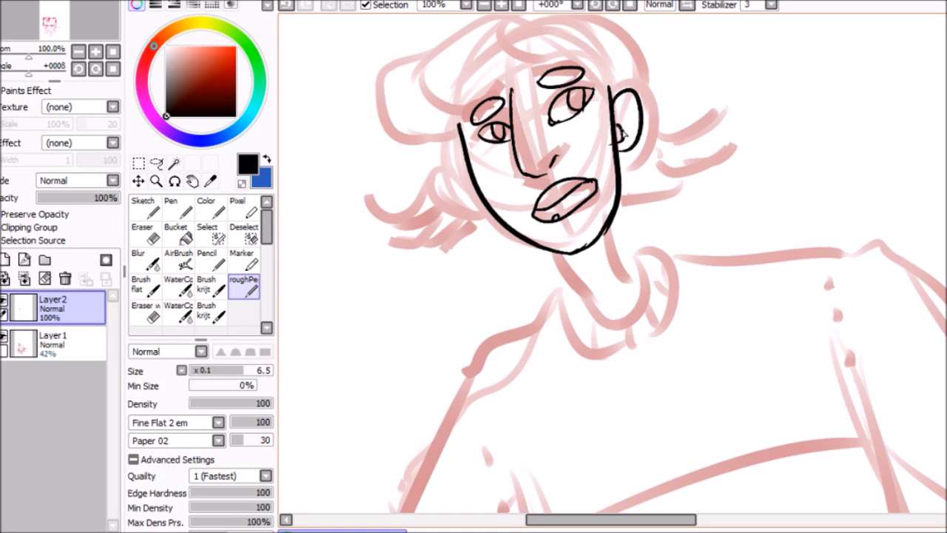
drag(629, 111, 623, 148)
- Clean up the jawline beside the chin with the Eraser at size 10
click(146, 234)
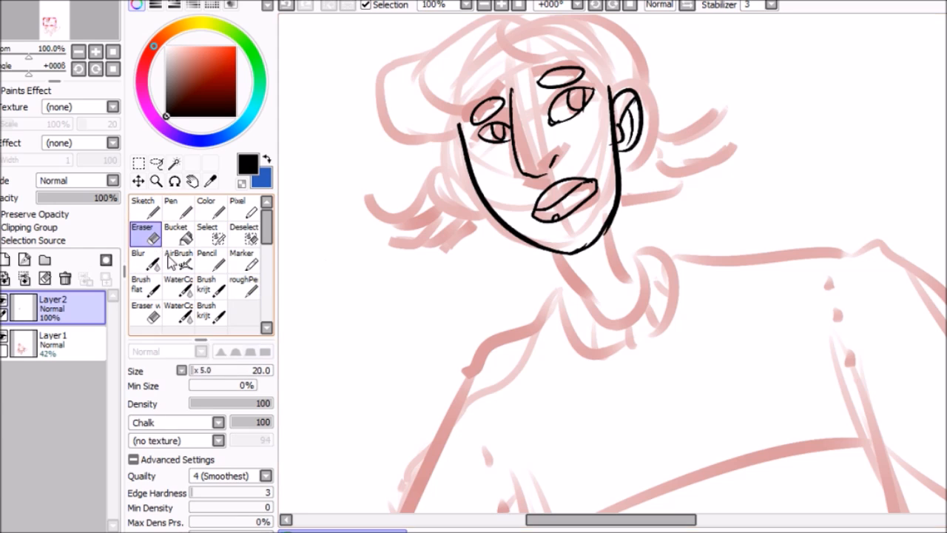
click(198, 372)
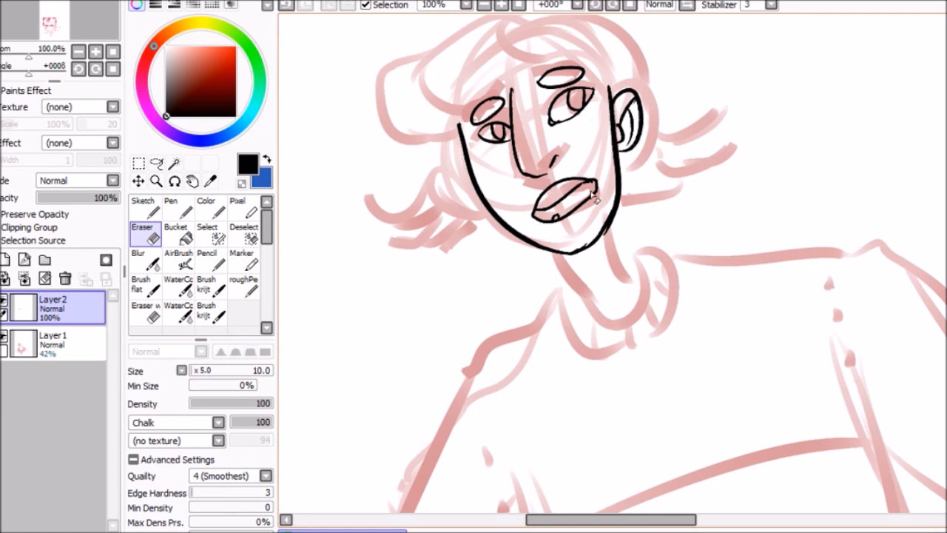
drag(614, 223, 598, 241)
- Ink the ear on the left side of the face with the roughPen, including its inner detail
click(244, 287)
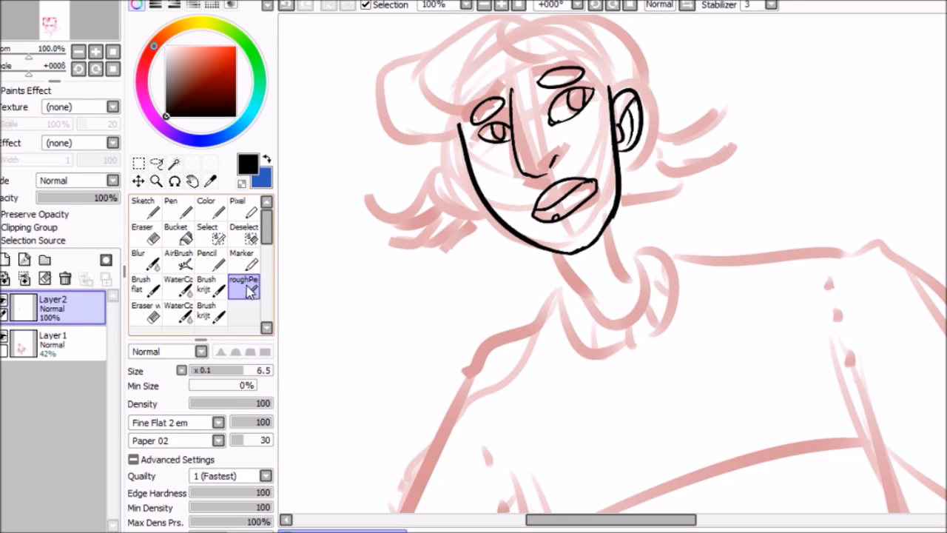
mouse_move(470, 169)
mouse_down()
mouse_move(447, 161)
mouse_move(474, 197)
mouse_up()
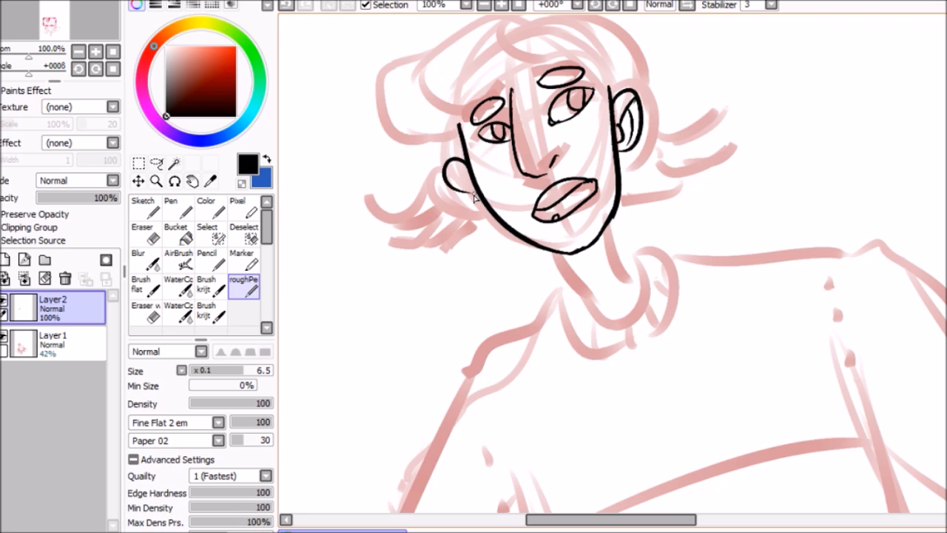
click(285, 6)
mouse_move(463, 156)
mouse_down()
mouse_move(479, 194)
mouse_move(450, 175)
mouse_move(464, 182)
mouse_up()
- Ink both sides of the neck and the rounded sweater collar with short ribbing lines across it
drag(558, 253, 605, 297)
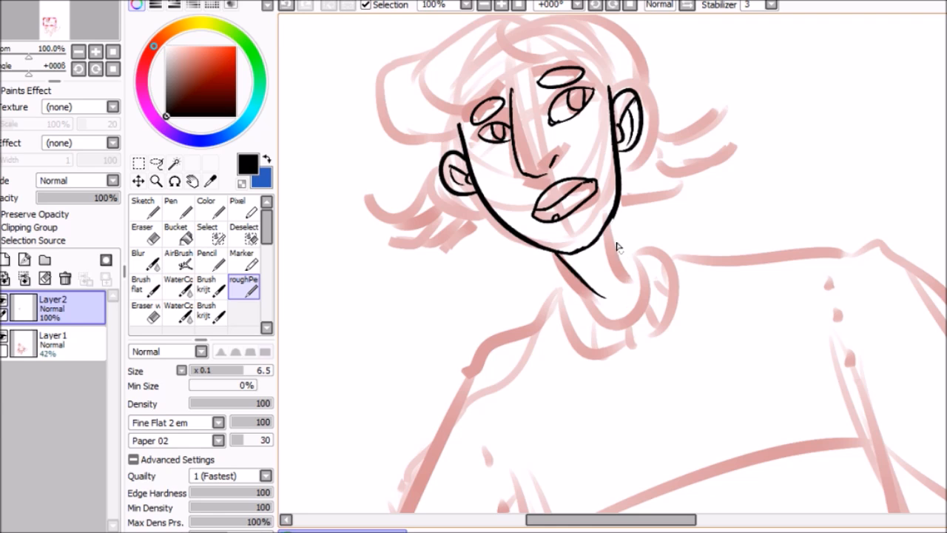
mouse_move(611, 223)
mouse_down()
mouse_move(634, 274)
mouse_move(627, 287)
mouse_move(640, 261)
mouse_move(627, 259)
mouse_move(639, 282)
mouse_move(629, 273)
mouse_move(608, 316)
mouse_move(590, 311)
mouse_move(588, 296)
mouse_move(624, 305)
mouse_move(564, 304)
mouse_move(638, 334)
mouse_move(667, 272)
mouse_move(626, 253)
mouse_up()
mouse_move(595, 292)
mouse_down()
mouse_move(579, 318)
mouse_move(602, 315)
mouse_move(576, 320)
mouse_move(608, 334)
mouse_up()
drag(628, 301, 647, 324)
drag(634, 284, 667, 302)
drag(635, 264, 664, 271)
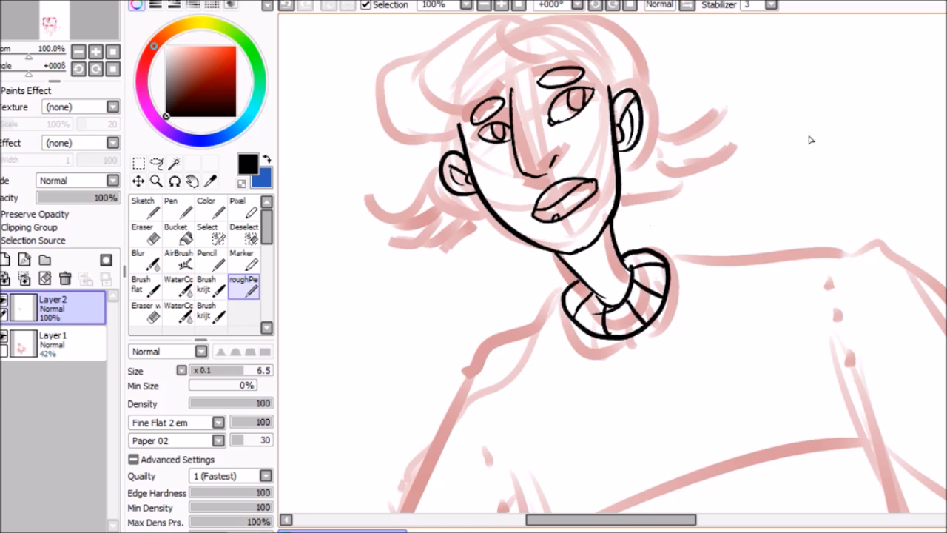
- Ink the hair with a puffy swept fringe, inner strands, and spiky flicked ends on both sides of the head
scroll(613, 263, up, 2)
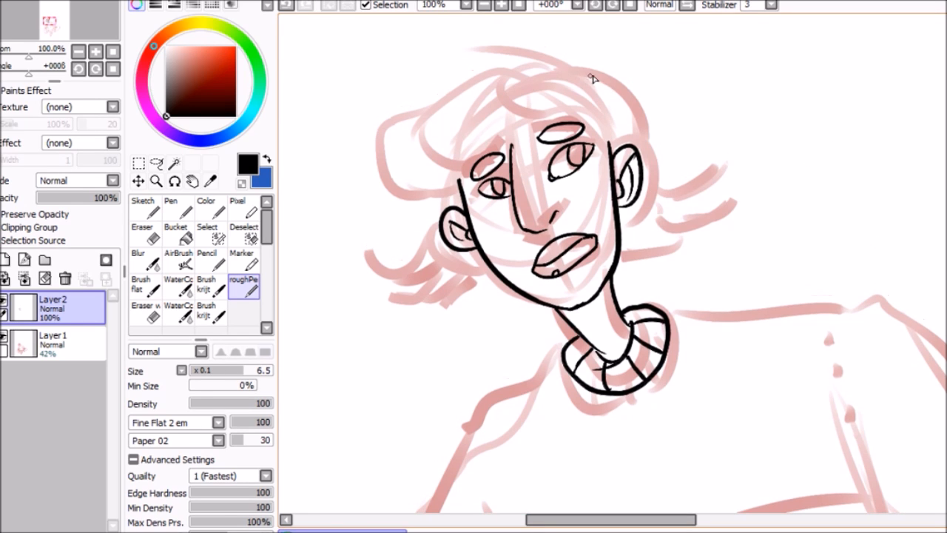
mouse_move(596, 71)
mouse_down()
mouse_move(497, 83)
mouse_move(413, 187)
mouse_move(396, 181)
mouse_move(462, 173)
mouse_up()
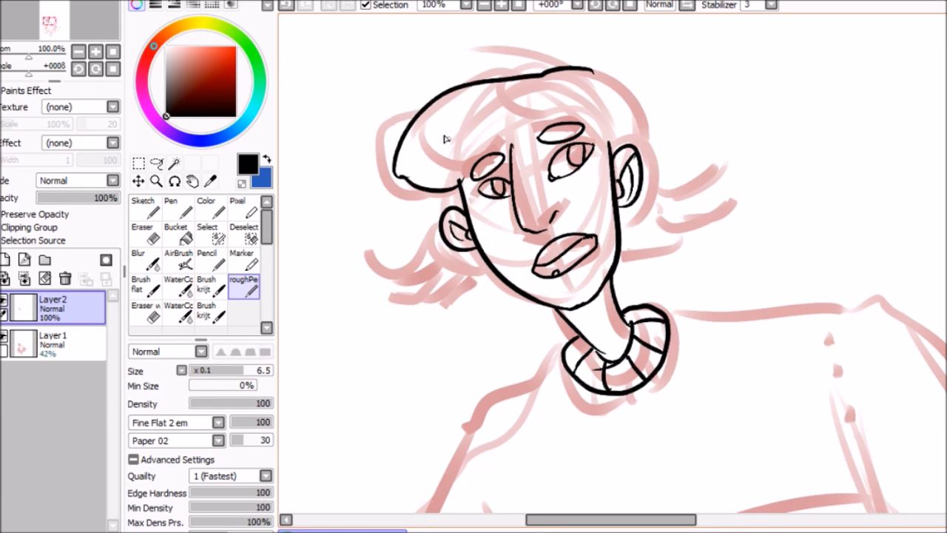
drag(447, 124, 438, 167)
drag(447, 172, 494, 155)
drag(478, 99, 518, 151)
drag(521, 146, 539, 127)
mouse_move(524, 93)
mouse_down()
mouse_move(537, 127)
mouse_move(575, 130)
mouse_up()
mouse_move(576, 100)
mouse_down()
mouse_move(588, 132)
mouse_move(611, 154)
mouse_up()
mouse_move(585, 71)
mouse_down()
mouse_move(679, 195)
mouse_move(692, 179)
mouse_move(678, 200)
mouse_move(707, 200)
mouse_move(664, 227)
mouse_move(671, 232)
mouse_move(662, 244)
mouse_move(646, 239)
mouse_move(627, 256)
mouse_up()
mouse_move(445, 241)
mouse_down()
mouse_move(417, 262)
mouse_move(463, 264)
mouse_move(428, 285)
mouse_move(474, 278)
mouse_move(458, 301)
mouse_move(517, 288)
mouse_up()
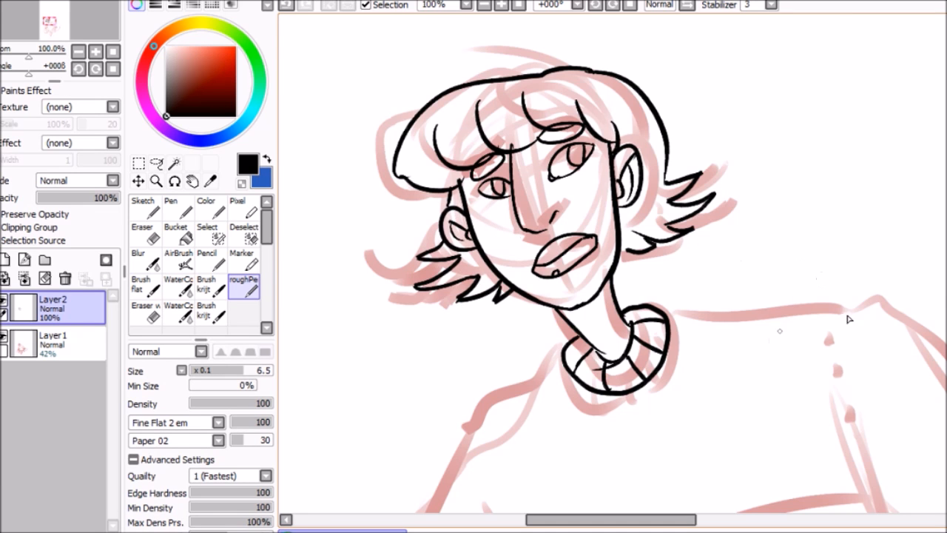
- Ink the sweater's shoulders and both sleeves down to folded, ribbed cuffs at the elbows
scroll(614, 281, down, 5)
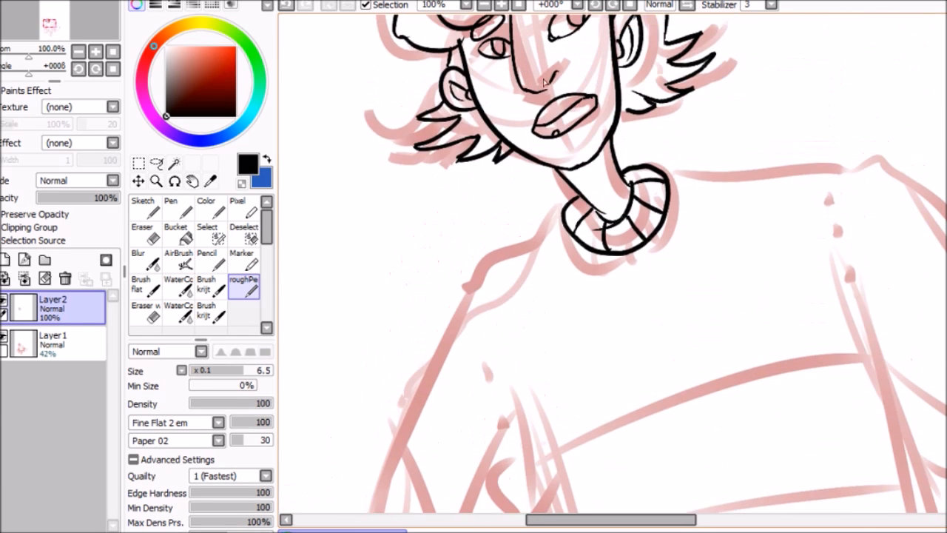
click(484, 5)
mouse_move(622, 245)
mouse_down()
mouse_move(580, 276)
mouse_move(516, 453)
mouse_move(533, 470)
mouse_move(520, 452)
mouse_move(580, 450)
mouse_move(571, 429)
mouse_move(517, 445)
mouse_move(535, 449)
mouse_move(558, 444)
mouse_up()
mouse_move(568, 430)
mouse_down()
mouse_move(570, 445)
mouse_move(595, 422)
mouse_move(614, 339)
mouse_up()
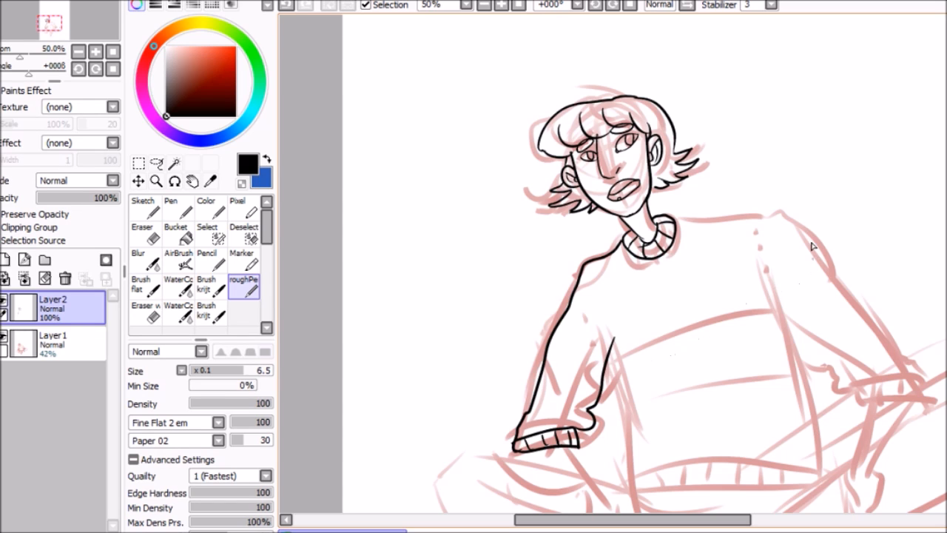
mouse_move(674, 221)
mouse_down()
mouse_move(784, 210)
mouse_move(904, 361)
mouse_move(905, 383)
mouse_up()
mouse_move(790, 324)
mouse_down()
mouse_move(828, 388)
mouse_move(908, 392)
mouse_move(910, 400)
mouse_move(913, 392)
mouse_up()
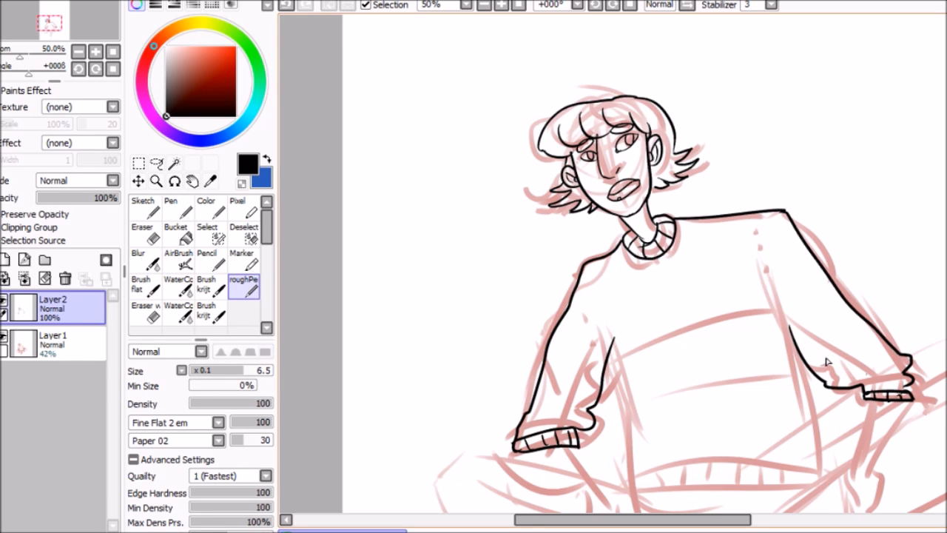
- Ink dashed seam marks at both armholes and outline the sides and lower edge of the sweater's body
drag(767, 273, 768, 283)
scroll(614, 296, down, 3)
mouse_move(615, 216)
mouse_down()
mouse_move(632, 288)
mouse_move(621, 353)
mouse_move(764, 329)
mouse_move(822, 335)
mouse_move(813, 250)
mouse_up()
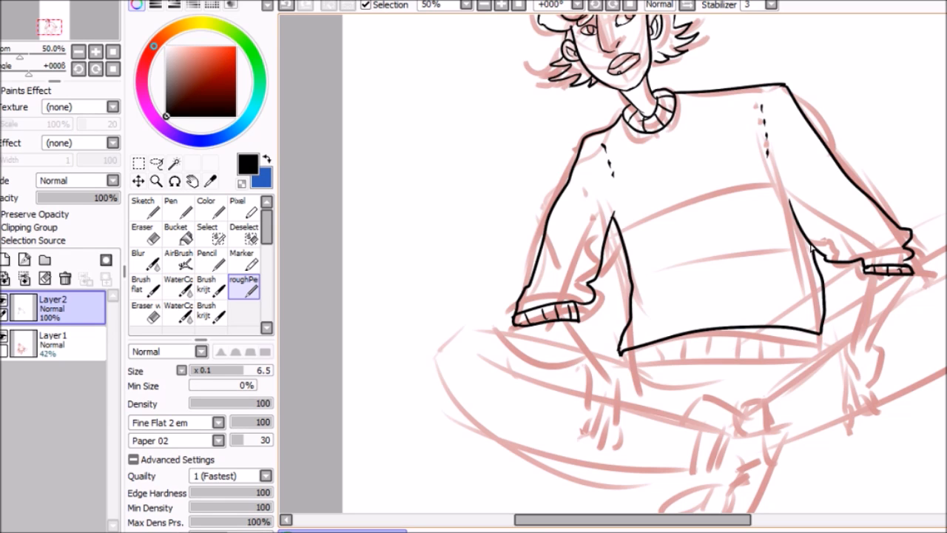
- Ink the sweater's hem band and fill it with spaced vertical ribbing lines
mouse_move(620, 355)
mouse_down()
mouse_move(770, 362)
mouse_move(827, 342)
mouse_move(823, 331)
mouse_up()
mouse_move(648, 345)
mouse_down()
mouse_move(648, 365)
mouse_move(682, 361)
mouse_up()
drag(714, 328, 715, 357)
drag(749, 325, 750, 355)
drag(793, 330, 795, 355)
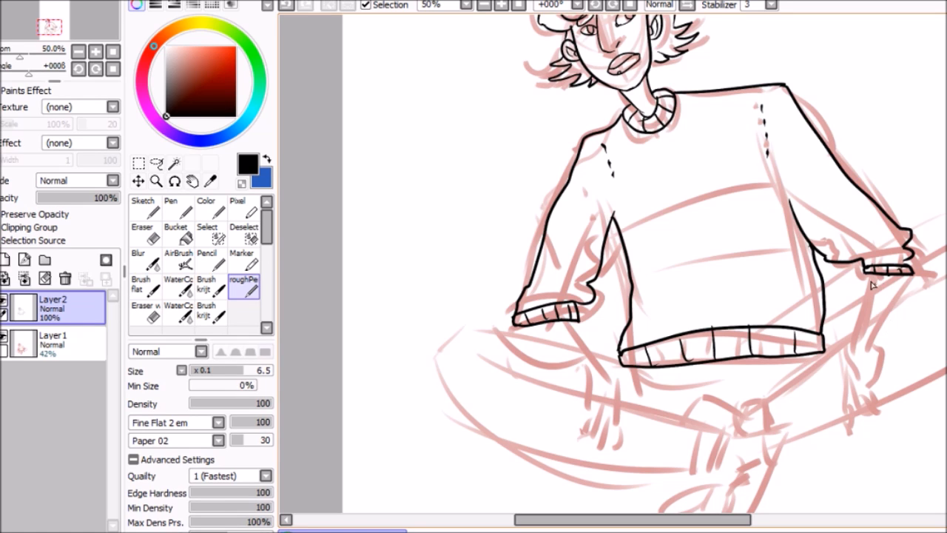
- Ink both forearms and hands with spread fingers, from the sleeve cuffs down over the sketched legs
drag(876, 274, 863, 357)
mouse_move(869, 276)
mouse_down()
mouse_move(843, 372)
mouse_move(840, 360)
mouse_move(842, 351)
mouse_move(846, 420)
mouse_move(859, 383)
mouse_move(858, 399)
mouse_move(883, 420)
mouse_move(864, 395)
mouse_move(878, 419)
mouse_move(873, 388)
mouse_move(893, 405)
mouse_move(882, 378)
mouse_up()
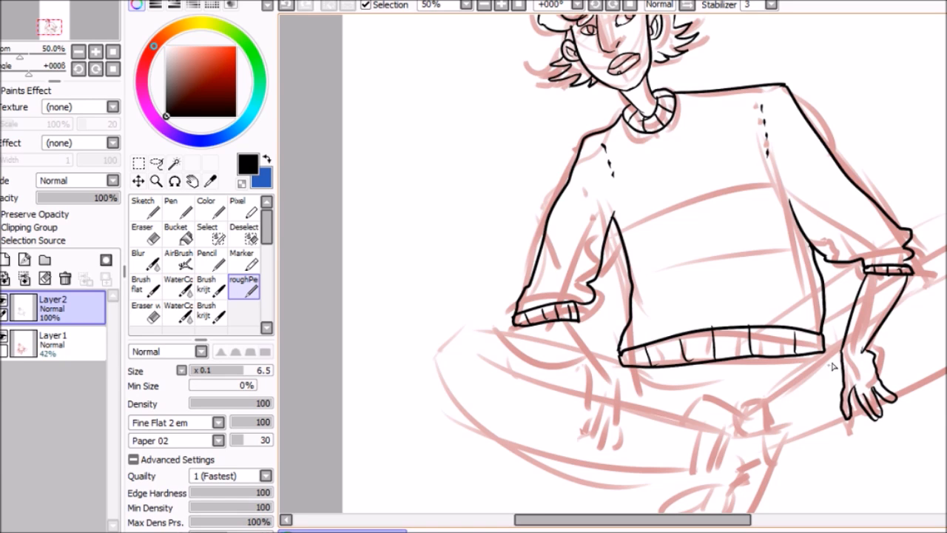
mouse_move(518, 327)
mouse_down()
mouse_move(583, 374)
mouse_move(599, 444)
mouse_move(616, 426)
mouse_move(626, 449)
mouse_move(623, 400)
mouse_move(586, 361)
mouse_move(589, 319)
mouse_up()
click(286, 5)
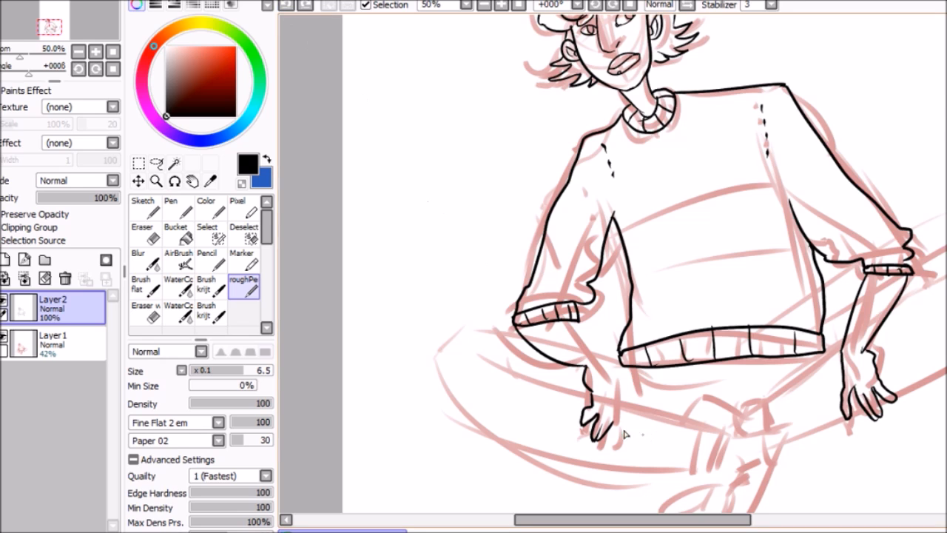
mouse_move(613, 428)
mouse_down()
mouse_move(620, 451)
mouse_move(624, 393)
mouse_move(572, 334)
mouse_up()
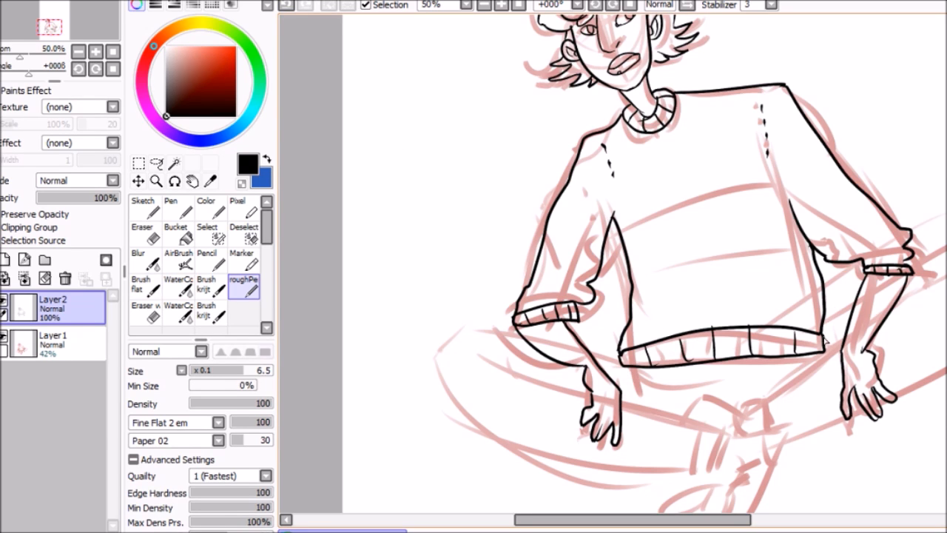
- Ink the right-hand crossed leg with upper thigh lines around the forearm and a long curved lower edge
drag(824, 337, 851, 310)
drag(914, 274, 933, 263)
drag(927, 390, 838, 420)
click(285, 5)
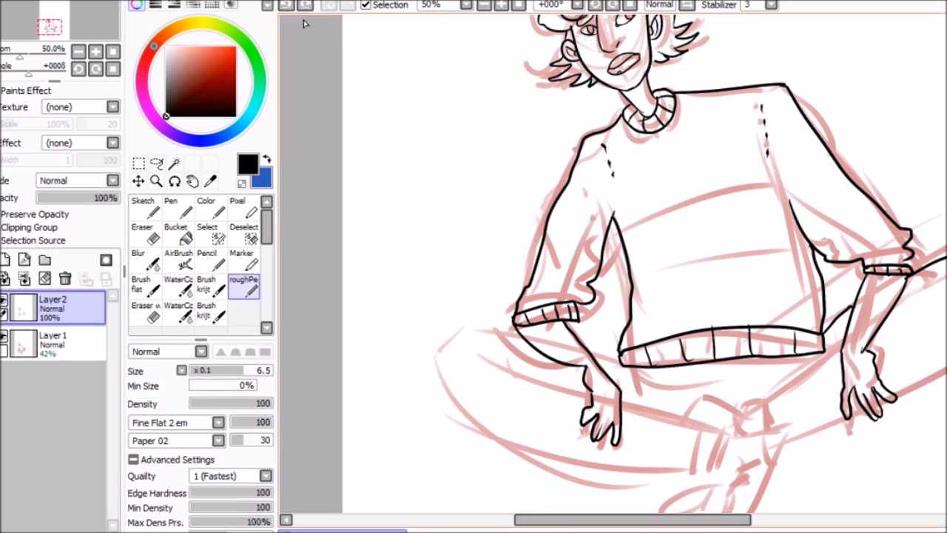
mouse_move(945, 382)
mouse_down()
mouse_move(841, 454)
mouse_move(773, 471)
mouse_up()
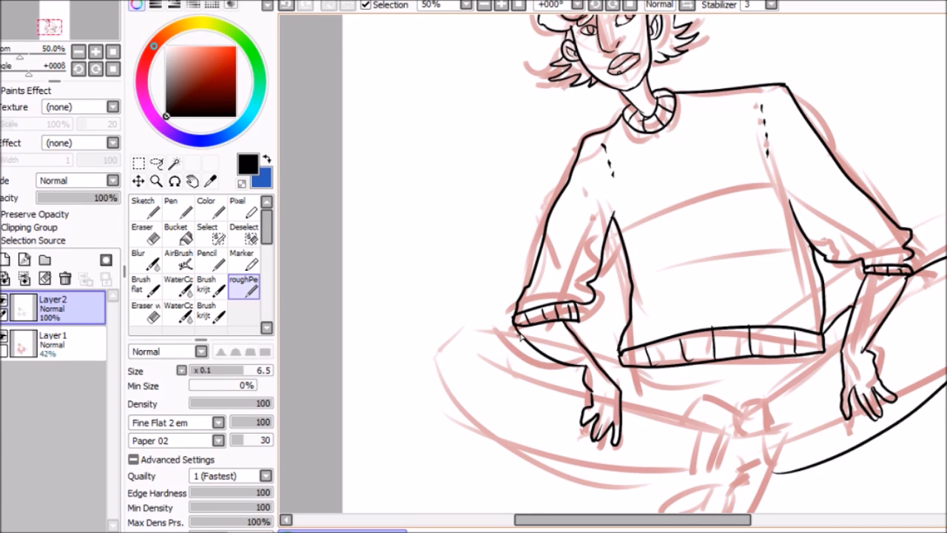
- Ink the left-hand crossed leg with its trouser cuff, erase the line overshooting the cuff, and ink both legs' inner upper edges
mouse_move(515, 336)
mouse_down()
mouse_move(450, 351)
mouse_move(518, 457)
mouse_move(726, 441)
mouse_move(696, 458)
mouse_up()
drag(695, 415, 719, 456)
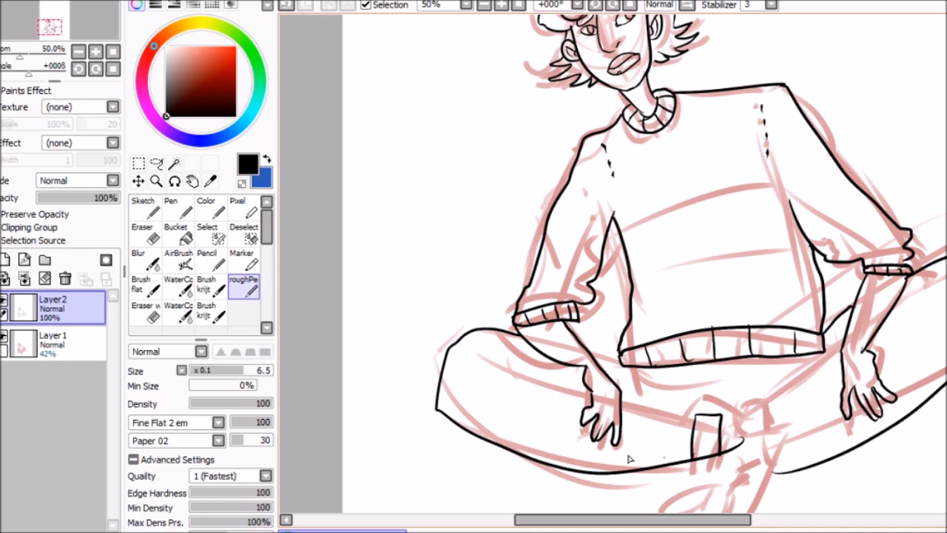
click(146, 233)
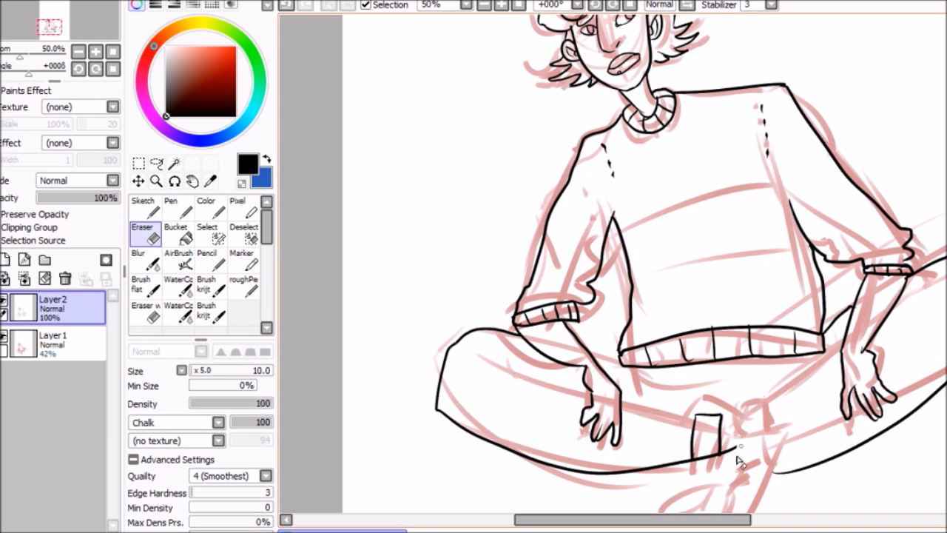
mouse_move(747, 431)
mouse_down()
mouse_move(727, 475)
mouse_move(727, 454)
mouse_up()
click(244, 287)
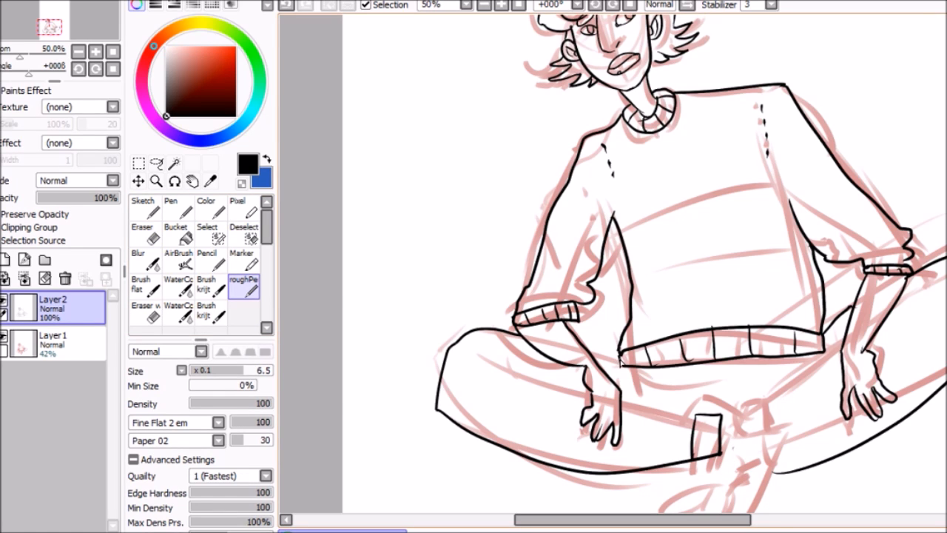
mouse_move(698, 418)
mouse_down()
mouse_move(651, 415)
mouse_move(621, 397)
mouse_move(526, 378)
mouse_up()
mouse_move(769, 411)
mouse_down()
mouse_move(851, 355)
mouse_move(941, 265)
mouse_up()
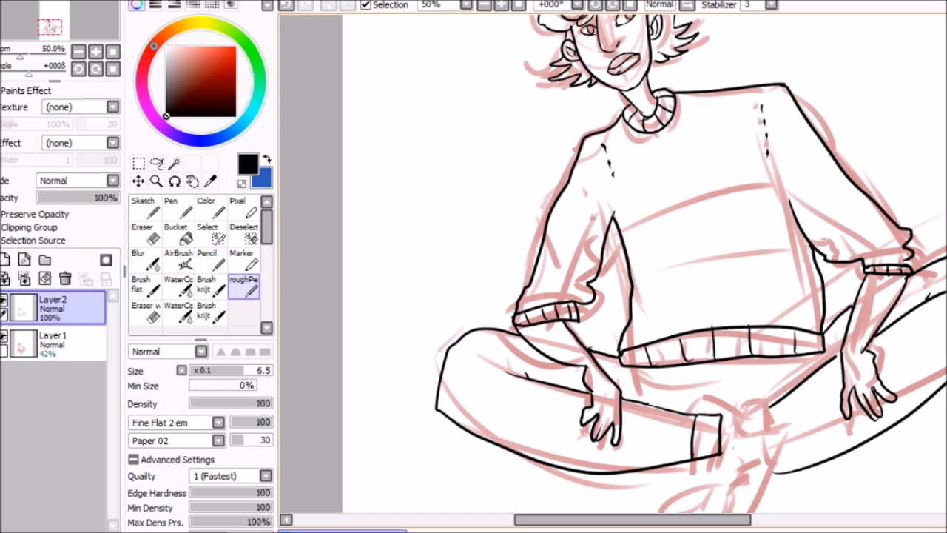
- Ink the downward-pointing shoe below the crossed legs, with its toe cap, heel patch and short lace strokes
scroll(938, 326, down, 3)
mouse_move(721, 314)
mouse_down()
mouse_move(787, 320)
mouse_move(704, 492)
mouse_up()
drag(727, 351, 719, 493)
drag(722, 426, 737, 419)
drag(762, 325, 761, 361)
mouse_move(722, 324)
mouse_down()
mouse_move(735, 350)
mouse_move(740, 336)
mouse_up()
mouse_move(728, 354)
mouse_down()
mouse_move(745, 342)
mouse_move(747, 353)
mouse_up()
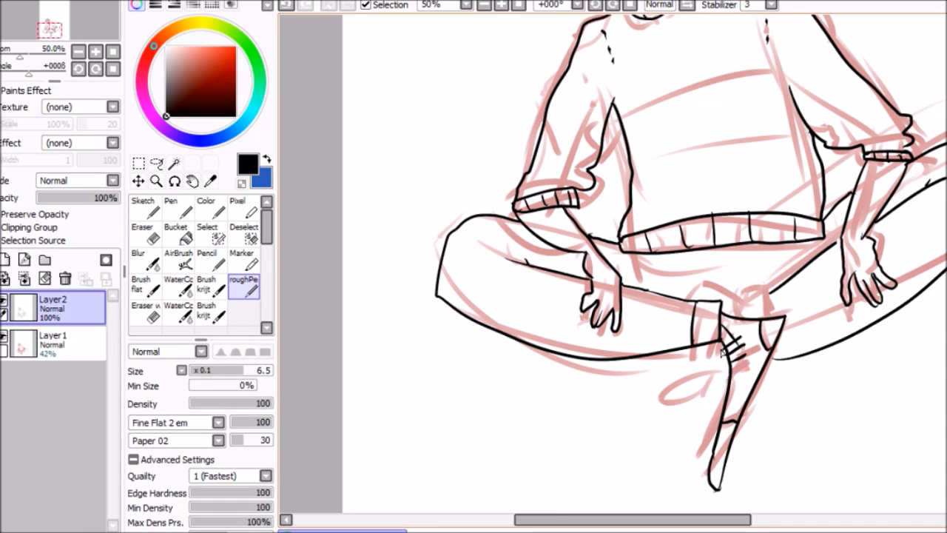
- Ink the second trouser cuff and crotch contour, the long shoelace loops, and the fly line beneath the sweater hem
mouse_move(770, 294)
mouse_down()
mouse_move(770, 316)
mouse_move(696, 302)
mouse_up()
mouse_move(725, 343)
mouse_down()
mouse_move(690, 362)
mouse_move(722, 344)
mouse_up()
mouse_move(723, 344)
mouse_down()
mouse_move(698, 381)
mouse_move(726, 351)
mouse_move(706, 398)
mouse_up()
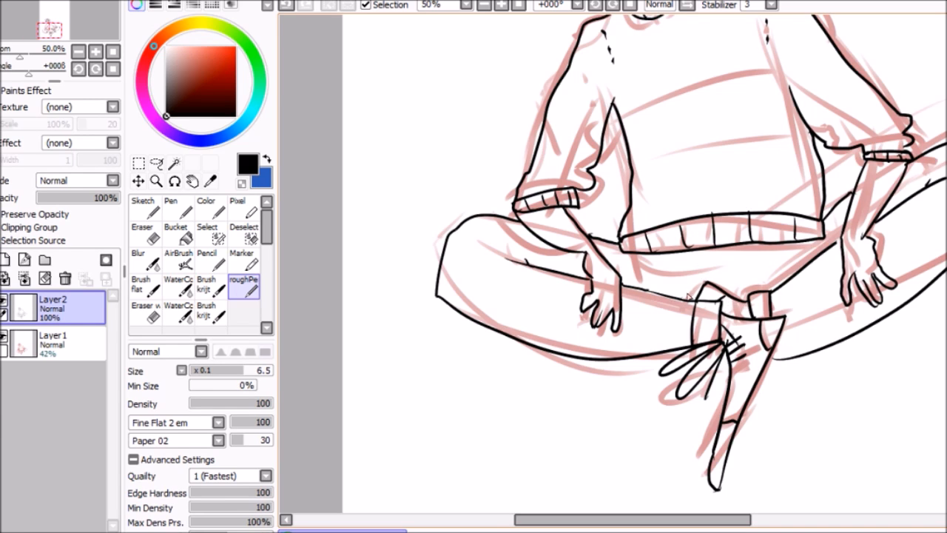
mouse_move(684, 253)
mouse_down()
mouse_move(687, 281)
mouse_move(703, 293)
mouse_up()
- Ink two dashed seam lines across the front of the sweater, one at chest height and one below it
scroll(691, 264, up, 2)
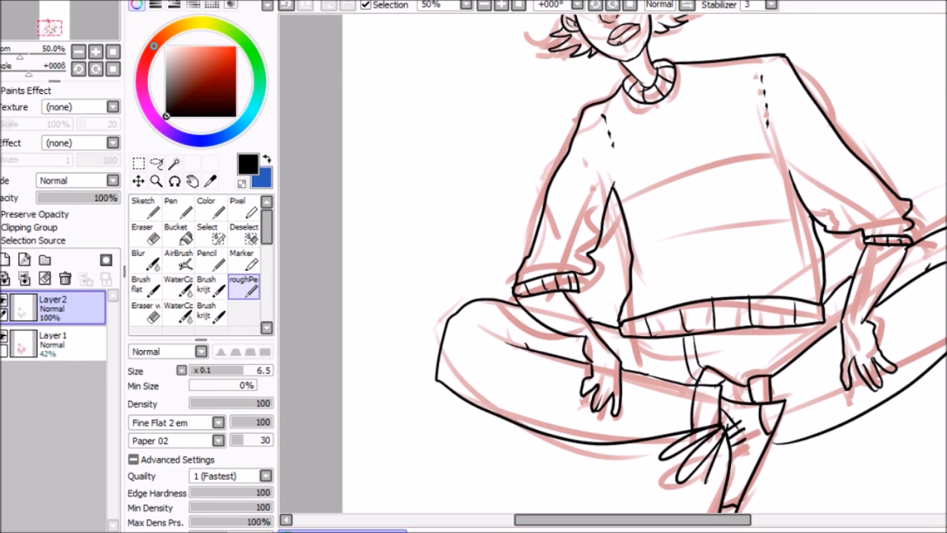
drag(620, 190, 762, 154)
drag(635, 226, 773, 206)
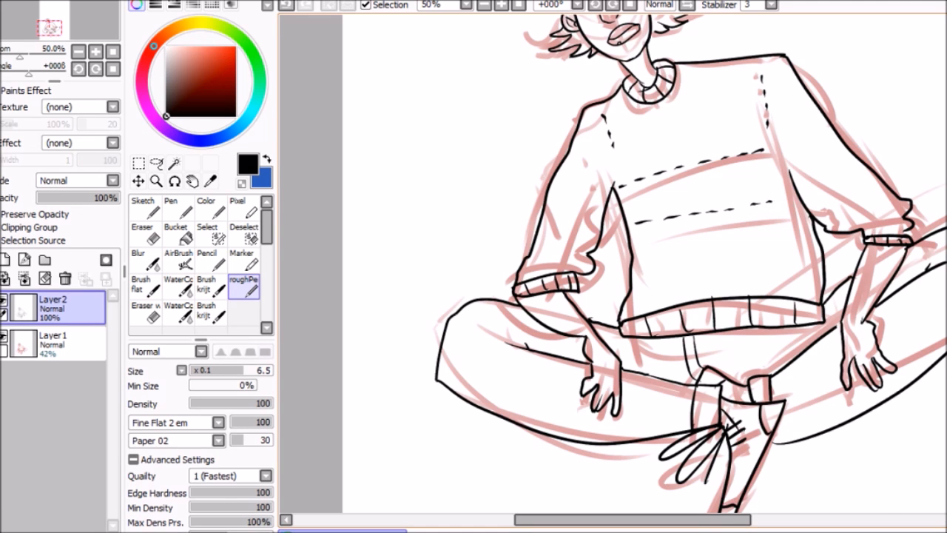
scroll(643, 263, up, 5)
scroll(644, 264, down, 5)
scroll(644, 263, up, 5)
scroll(644, 263, down, 5)
scroll(644, 263, up, 2)
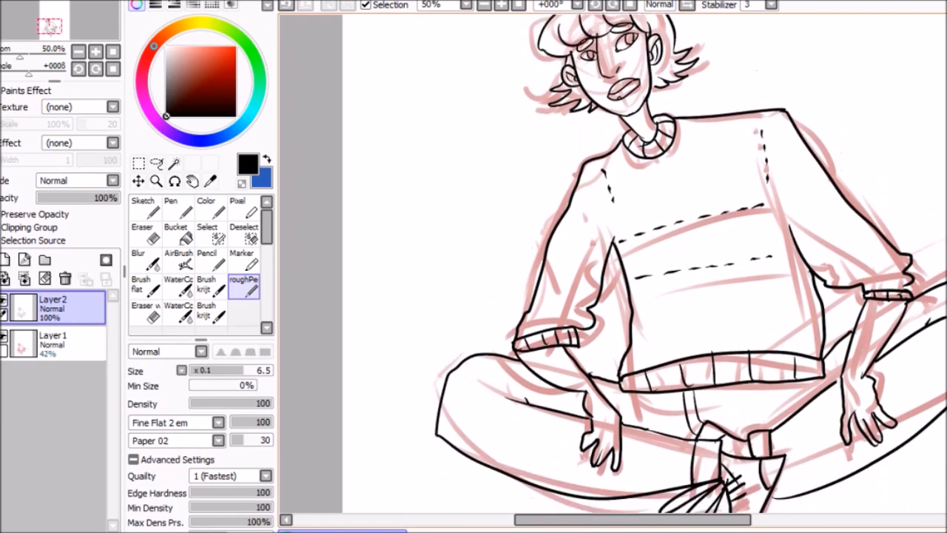
- Ink fingernails on both hands and add the missing thumb contours
scroll(644, 263, down, 2)
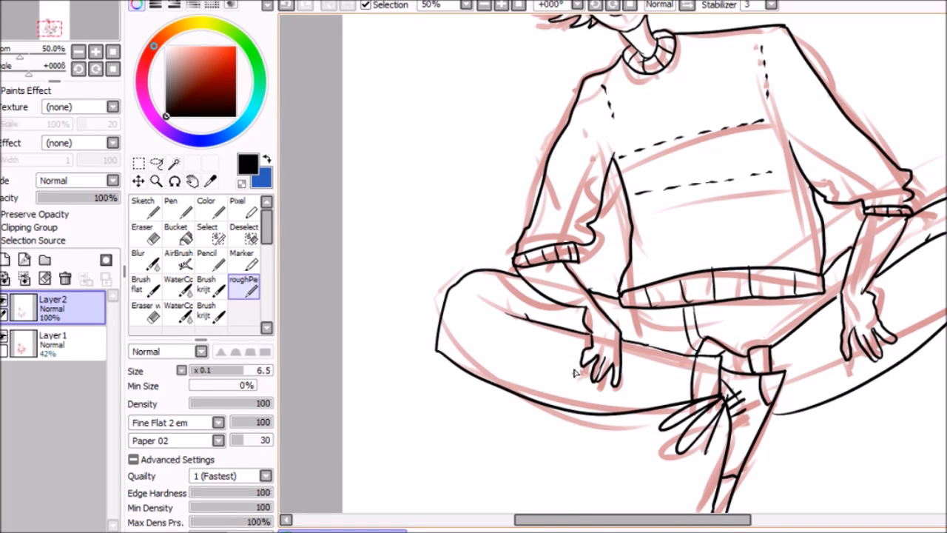
mouse_move(584, 365)
mouse_down()
mouse_move(593, 359)
mouse_move(620, 387)
mouse_up()
drag(875, 353, 880, 350)
drag(845, 307, 834, 341)
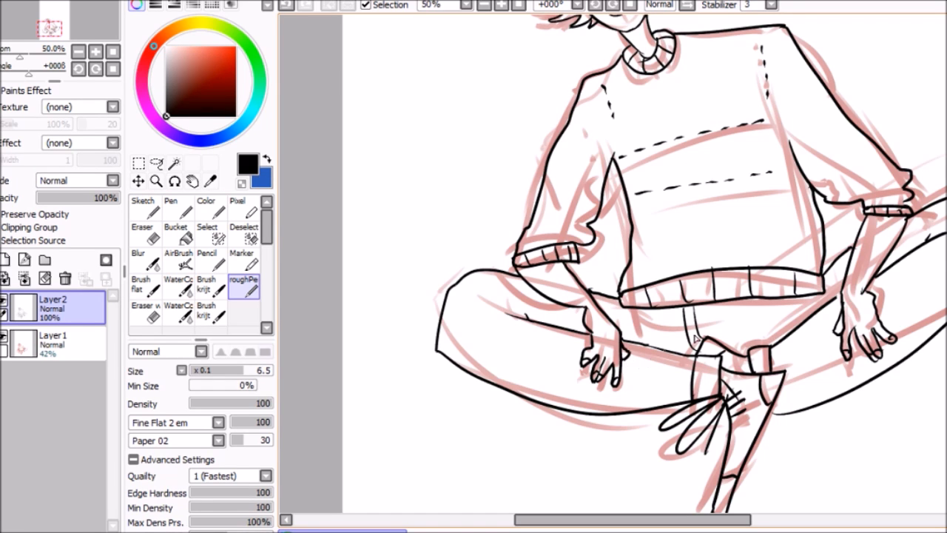
- Hide the red sketch layer and add a new layer directly beneath the line art layer
scroll(644, 266, up, 5)
scroll(644, 267, down, 3)
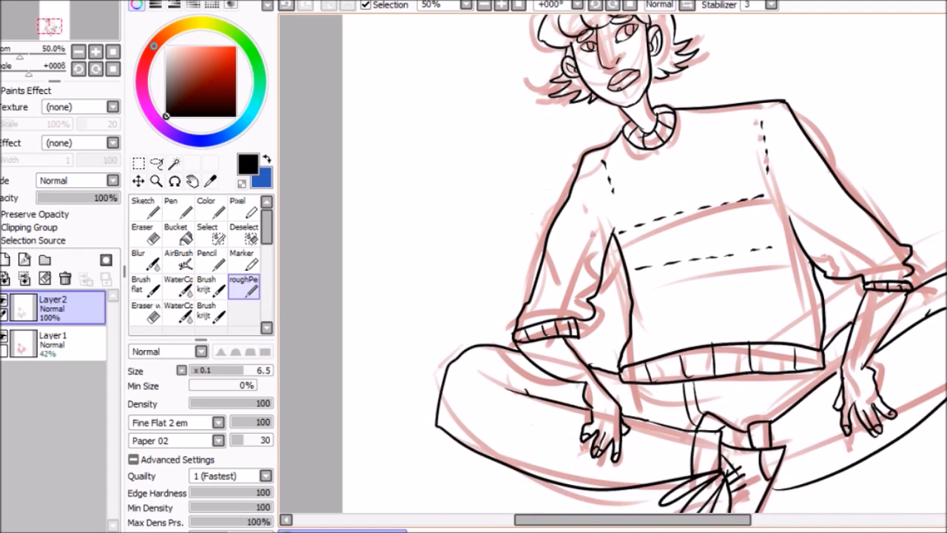
click(4, 337)
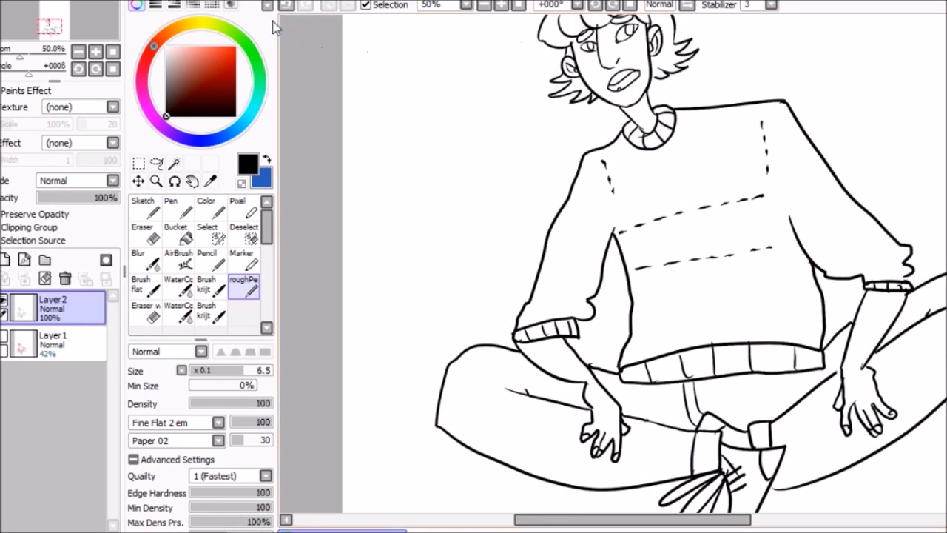
click(167, 3)
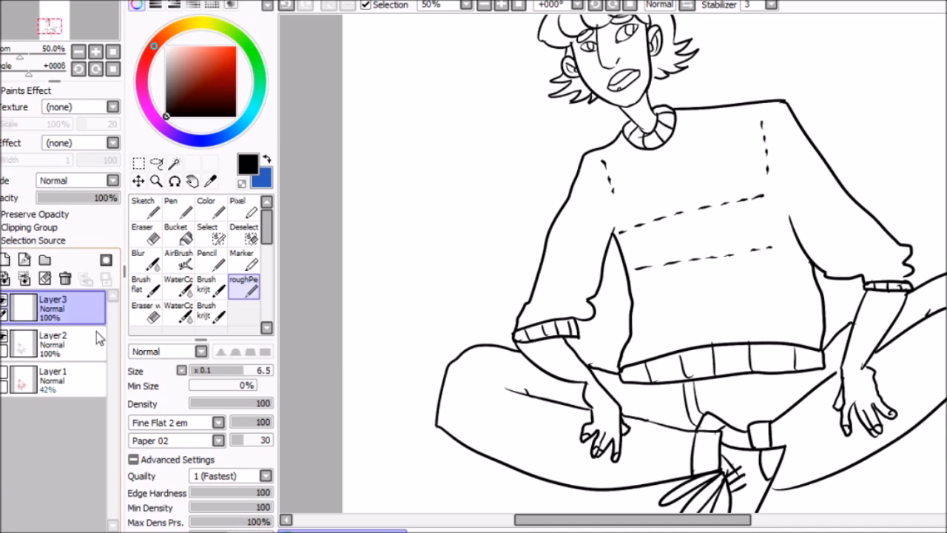
drag(82, 308, 91, 346)
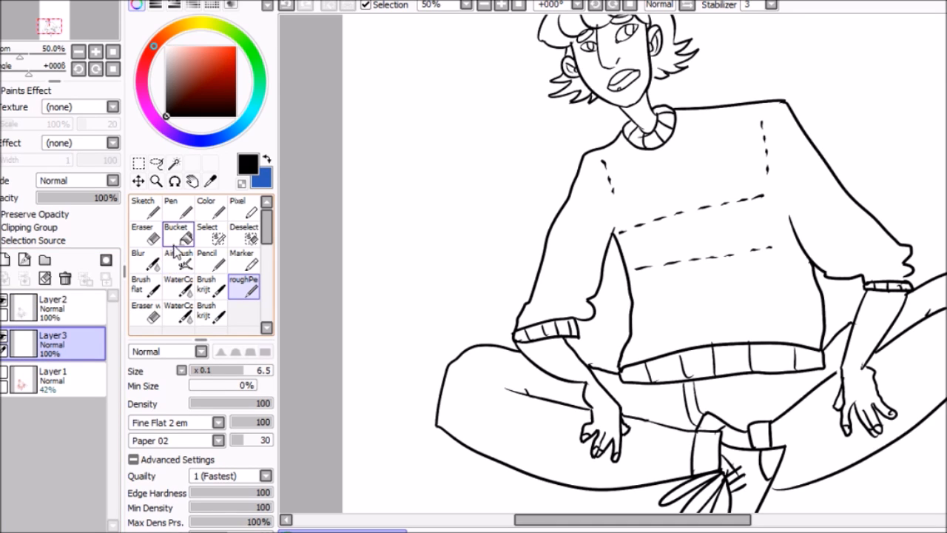
- Switch to the Bucket tool and set the drawing colour to bright orange
click(178, 235)
click(175, 28)
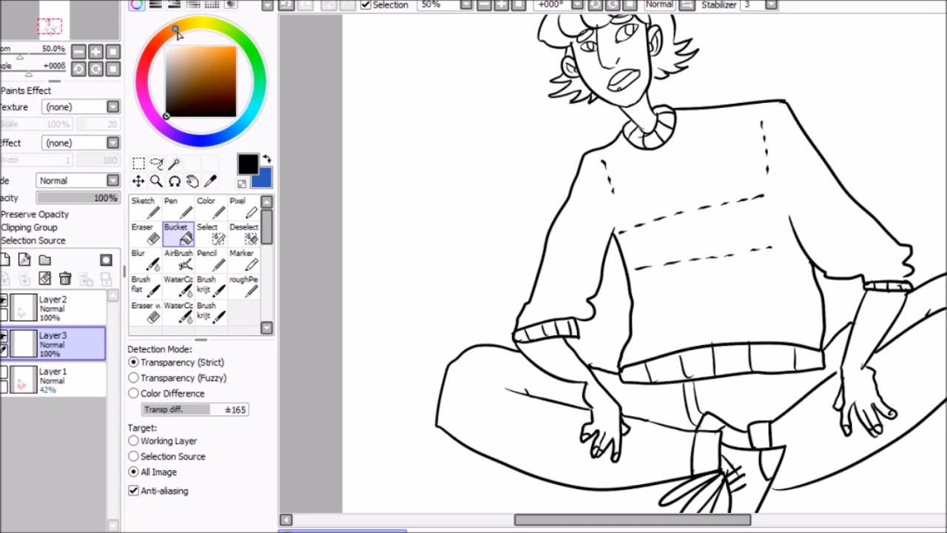
click(236, 47)
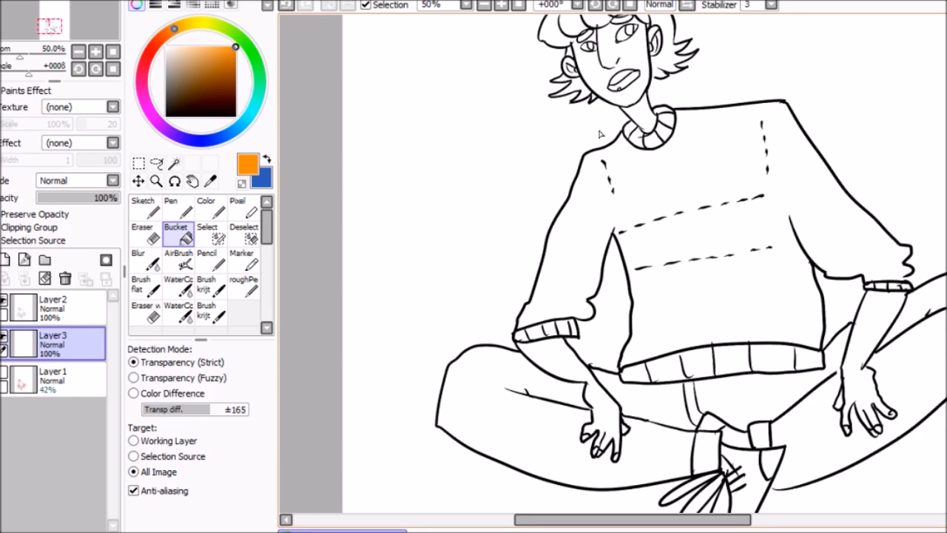
click(24, 348)
click(651, 178)
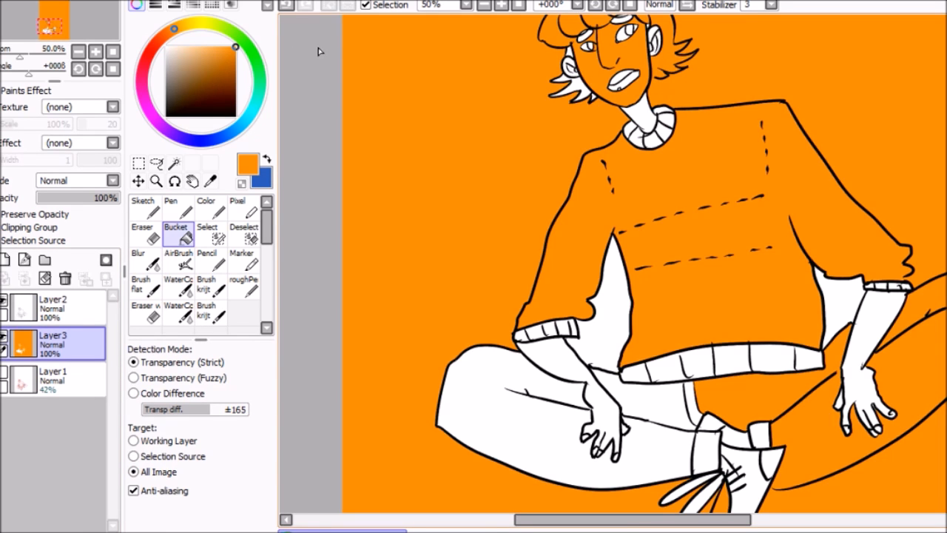
click(286, 5)
- Close the outline gap beside the collar with an orange roughPen stroke and bucket-fill the sweater with bright orange
click(245, 287)
drag(626, 133, 621, 139)
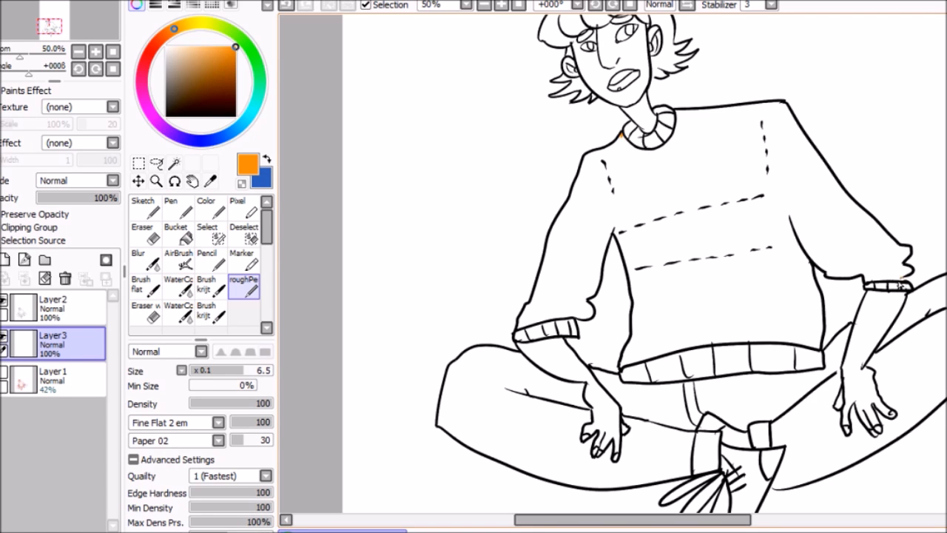
click(177, 233)
click(598, 211)
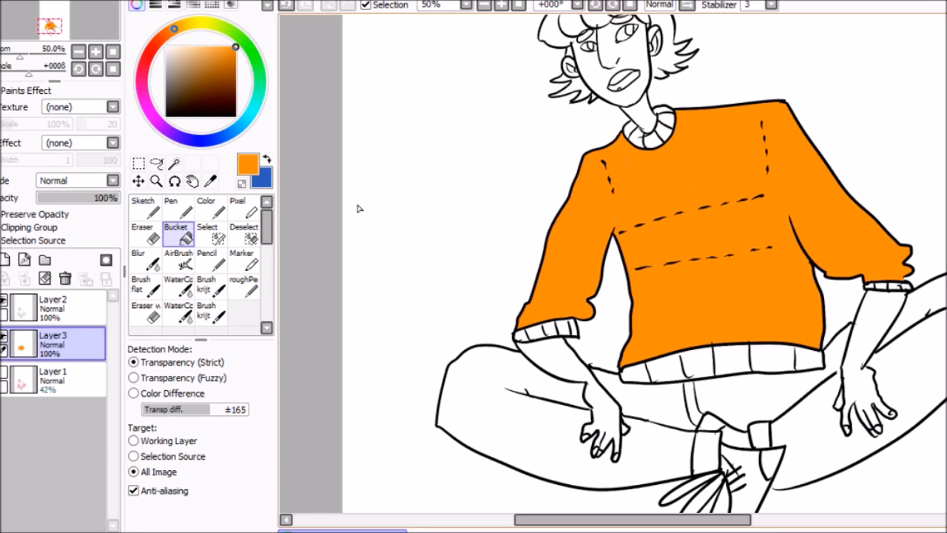
- Darken the orange and bucket-fill every ribbed section of the sweater's collar with it
click(235, 62)
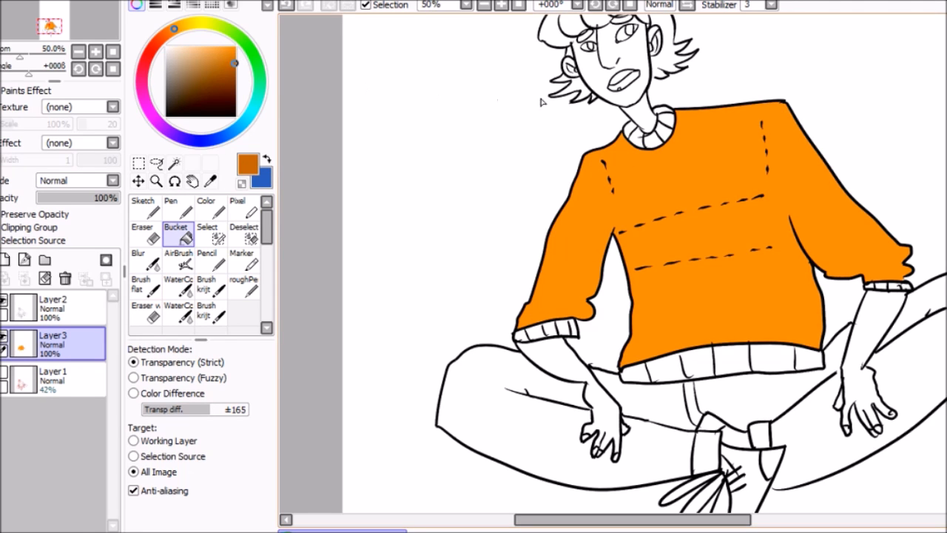
click(635, 137)
click(629, 129)
click(647, 142)
click(657, 139)
click(665, 135)
click(665, 124)
click(664, 114)
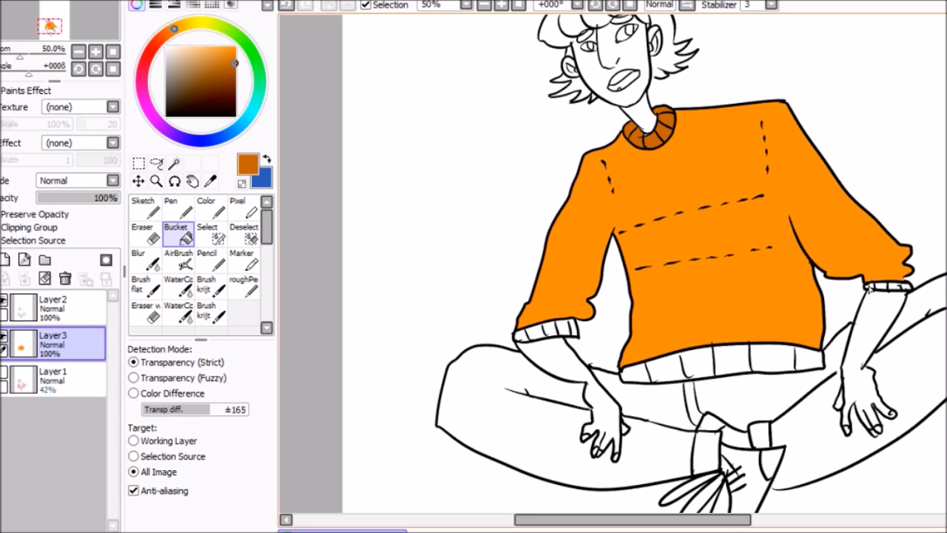
- Fill all ribbed sections of both sleeve cuffs with the dark orange
click(870, 288)
click(285, 5)
click(872, 288)
click(885, 289)
click(895, 289)
click(906, 289)
click(521, 334)
click(538, 332)
click(552, 330)
click(565, 328)
click(574, 333)
- Fill every ribbed section of the sweater's hem band with the dark orange
click(638, 376)
click(666, 373)
click(700, 370)
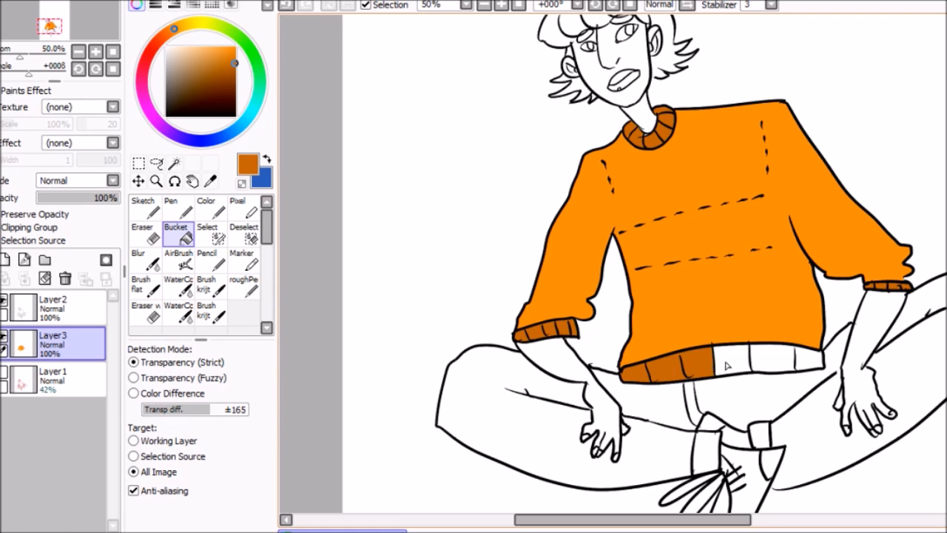
click(733, 366)
click(773, 364)
click(808, 363)
- Set the colour to black, close the gap in the hair outline near the temple, and bucket-fill the hair
scroll(606, 178, up, 4)
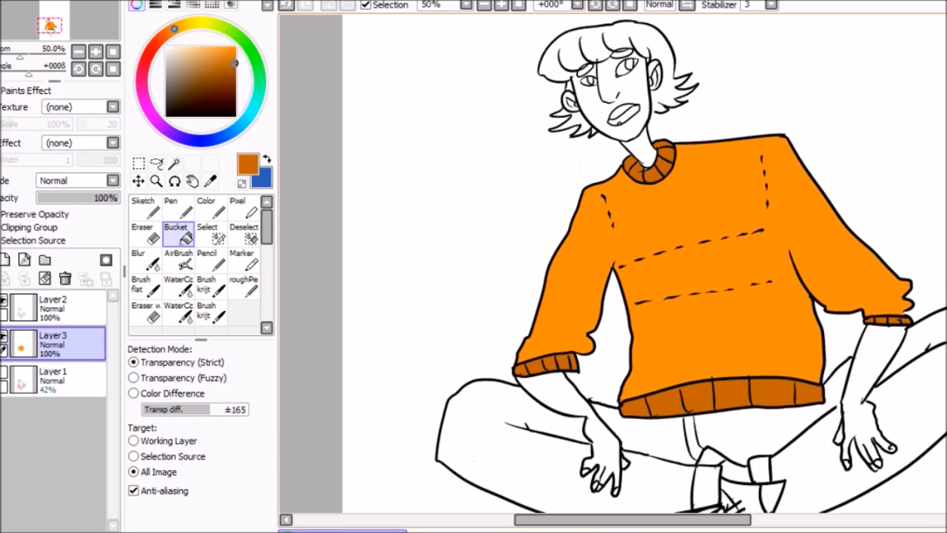
drag(231, 85, 235, 116)
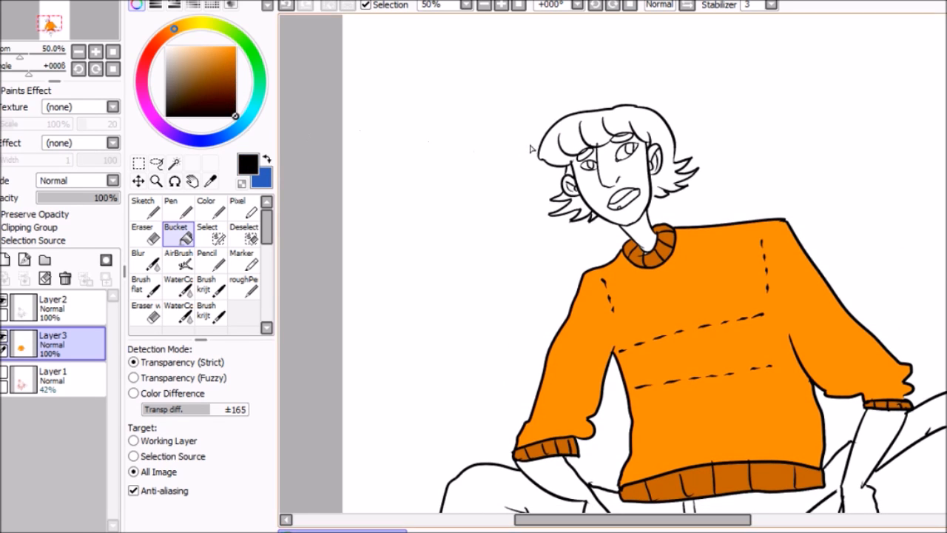
click(245, 286)
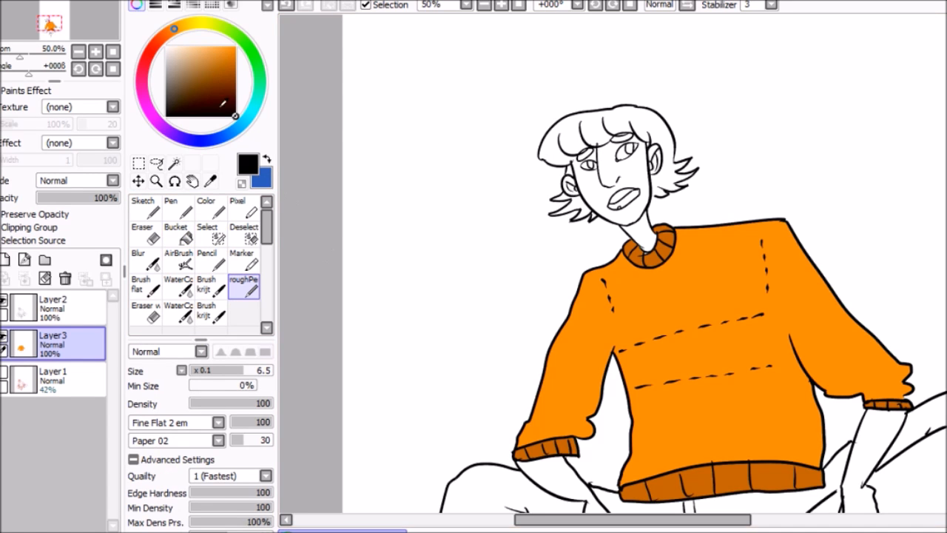
drag(238, 90, 235, 116)
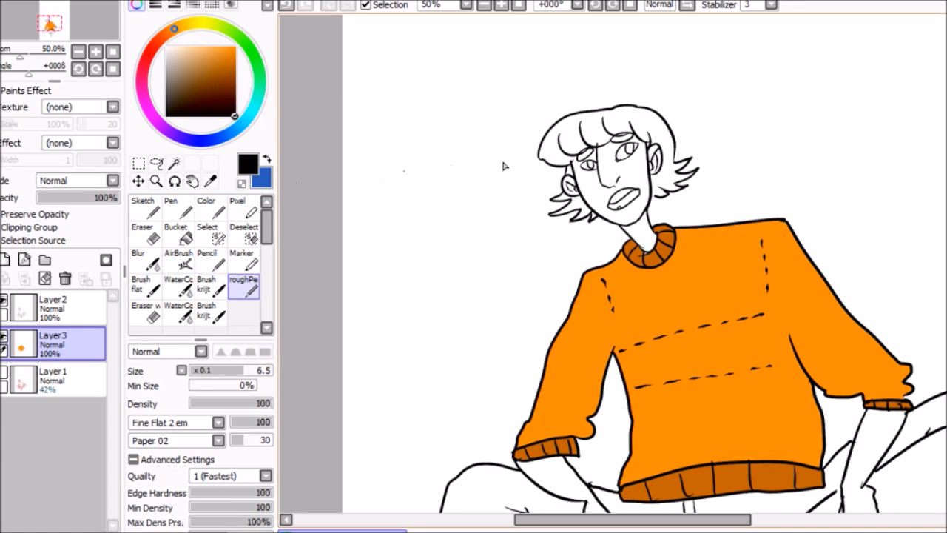
drag(571, 169, 585, 157)
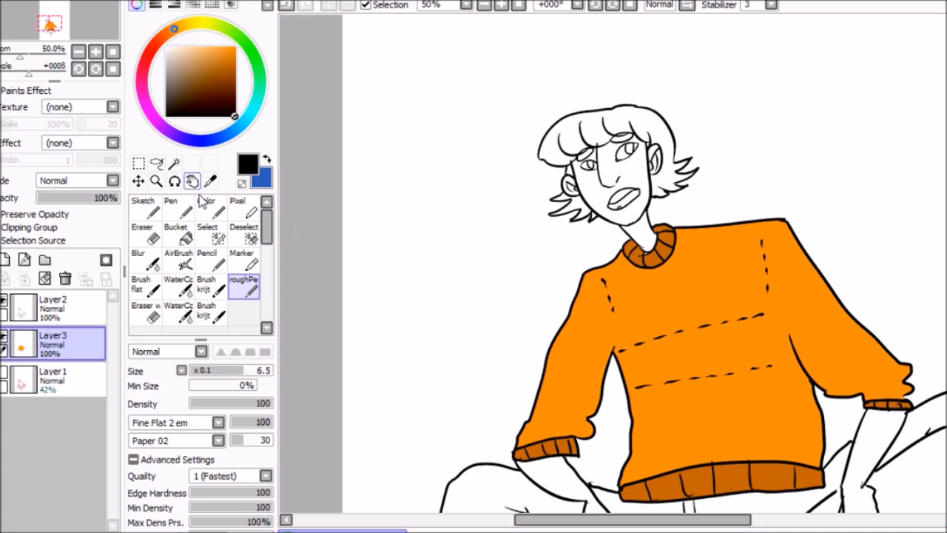
click(177, 234)
click(566, 141)
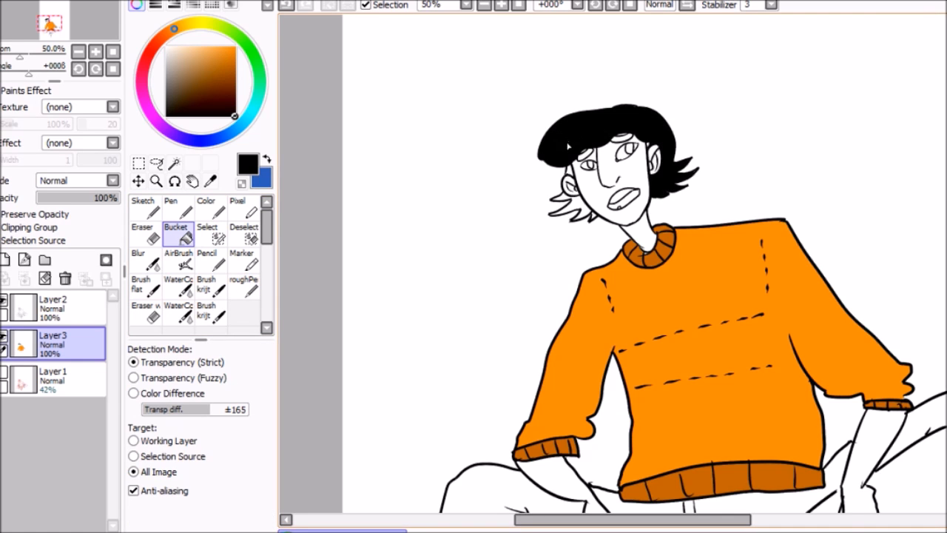
click(576, 207)
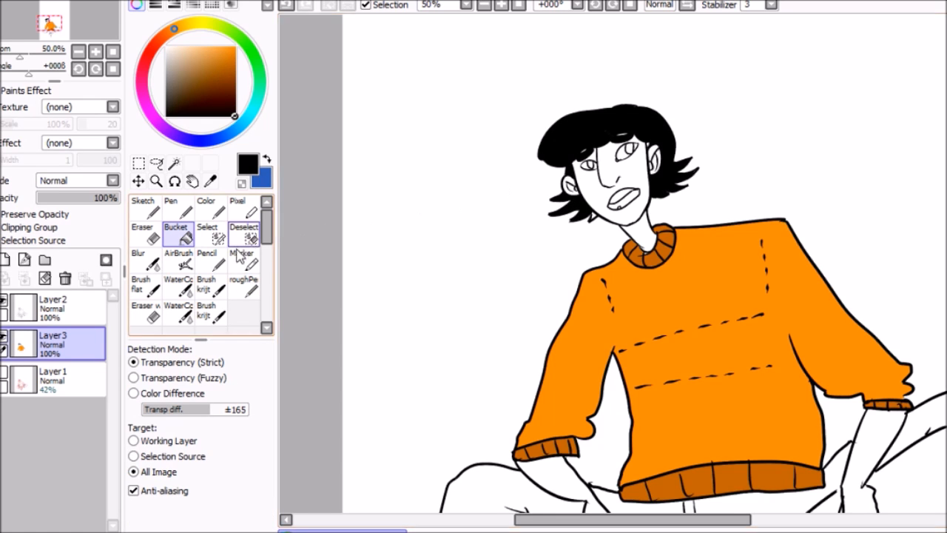
- Draw thin white strand lines in the black fringe with the roughPen and touch up the hair tips in black
click(244, 285)
alt+click(517, 99)
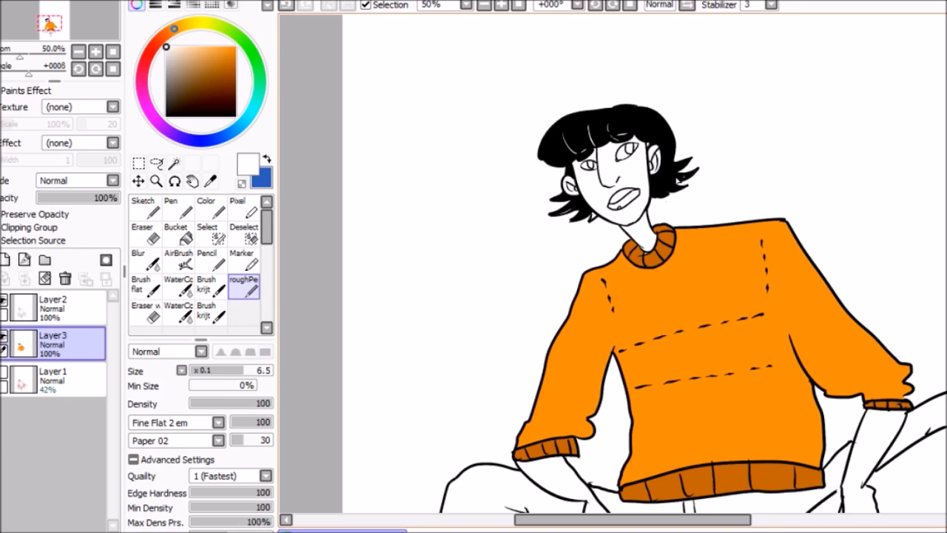
alt+click(596, 218)
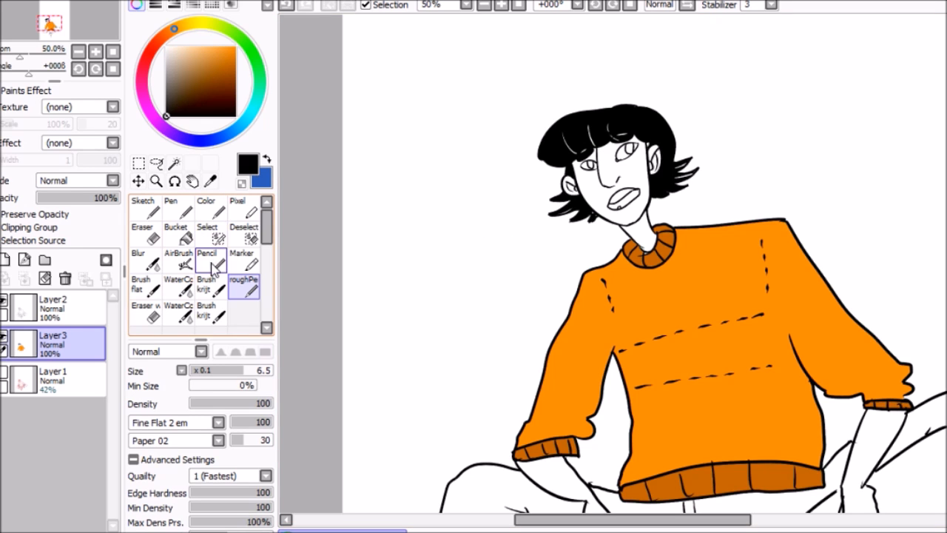
- Set the colour to a muted grey-blue and bucket-fill the left-hand trouser leg
scroll(476, 84, down, 5)
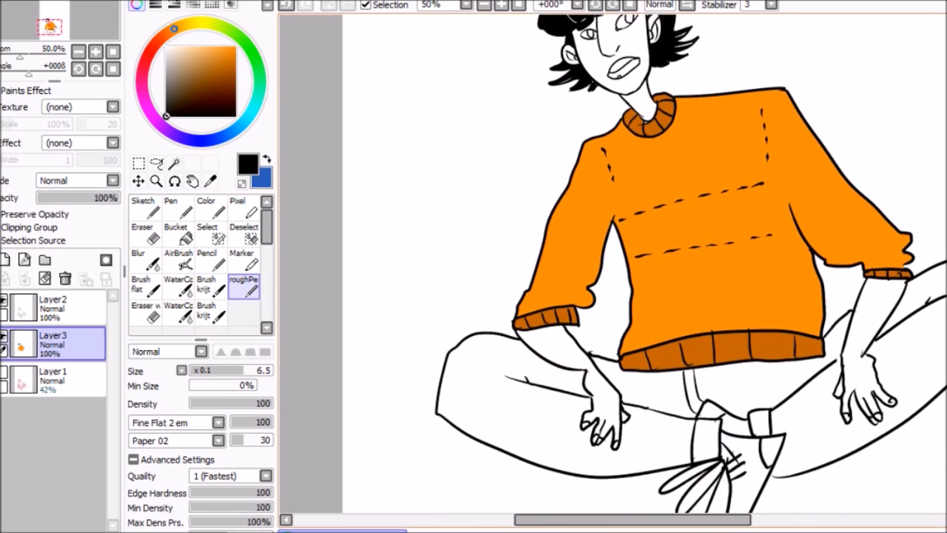
drag(245, 133, 243, 122)
click(188, 86)
drag(187, 86, 186, 74)
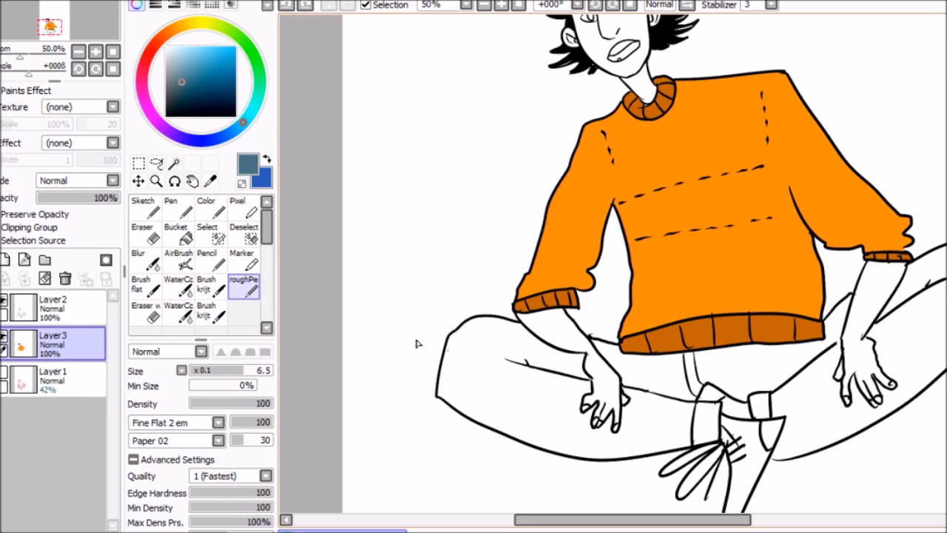
click(180, 236)
click(493, 373)
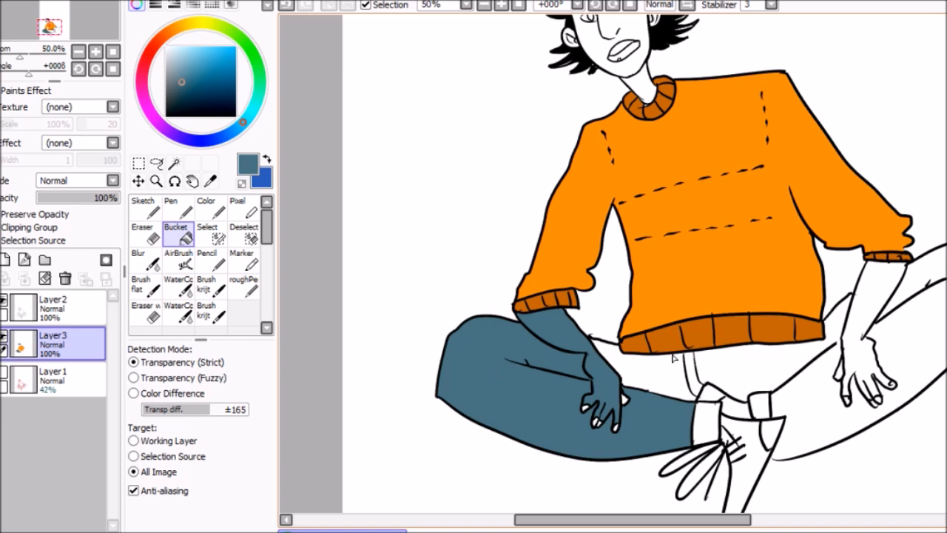
- Undo the last fill, close the line gap by the left-hand wrist with the roughPen, and bucket-fill that trouser leg grey-blue
click(285, 5)
click(244, 286)
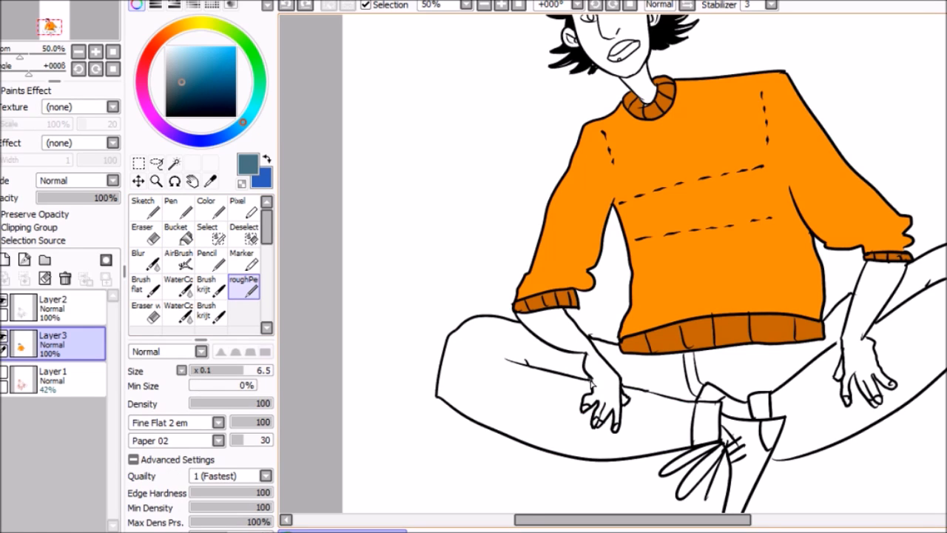
click(209, 234)
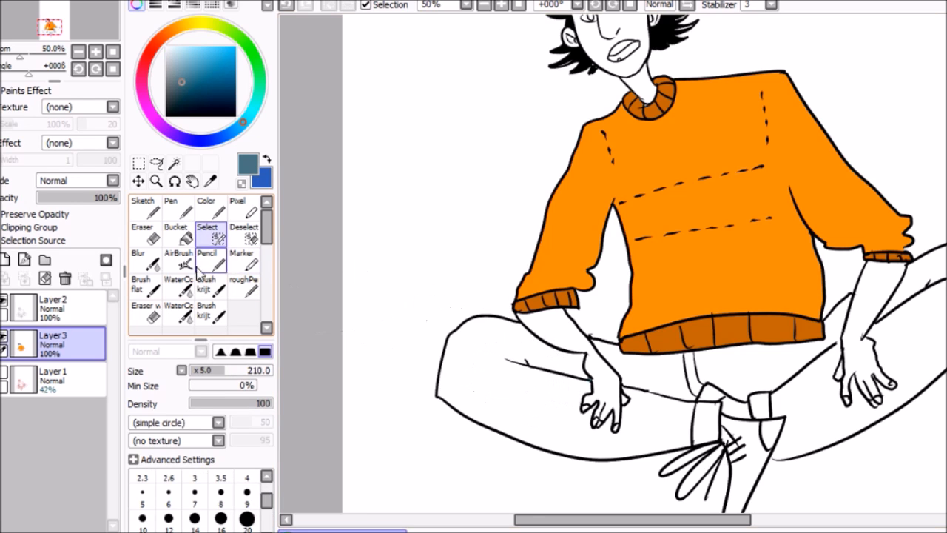
click(180, 234)
click(525, 392)
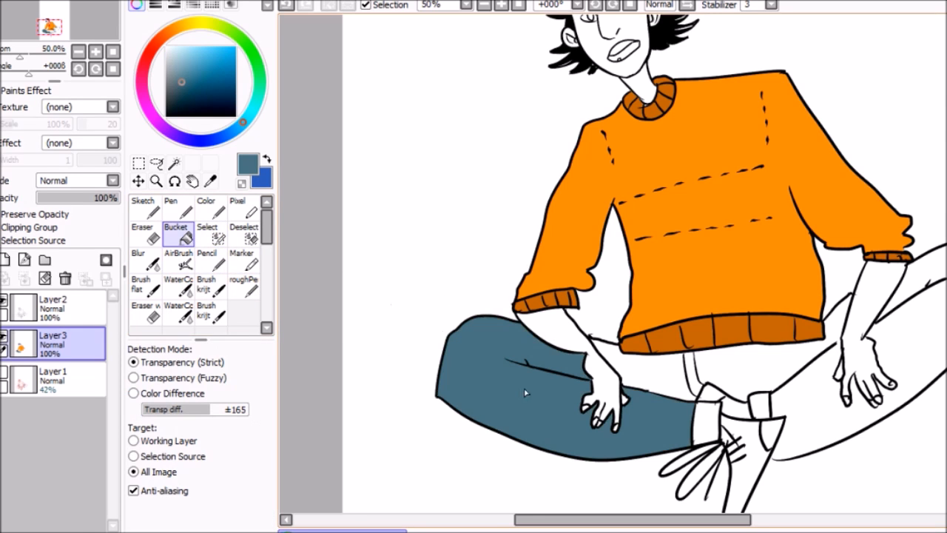
- Close the gaps in the right-hand trouser outline at knee and ankle, and bucket-fill the thigh, hips and right-hand leg grey-blue
click(650, 376)
click(714, 362)
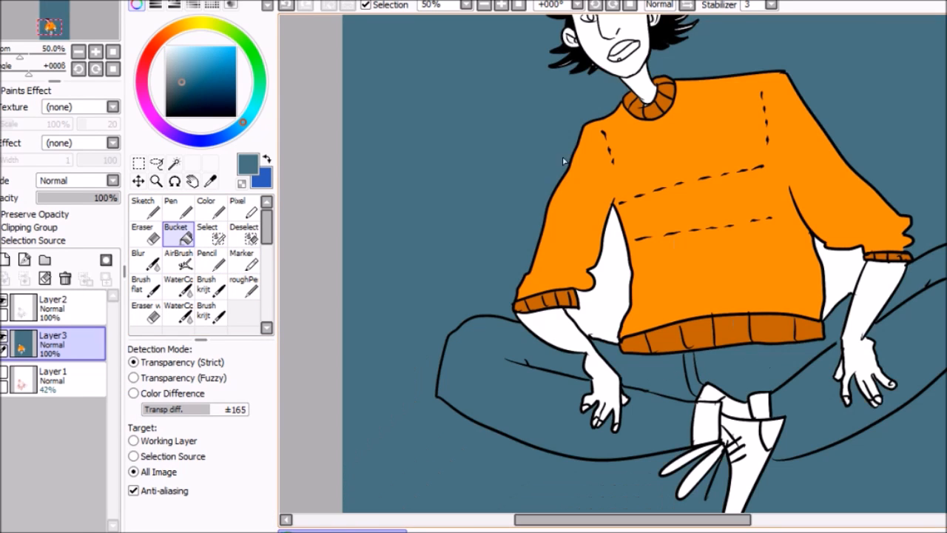
click(286, 6)
click(244, 285)
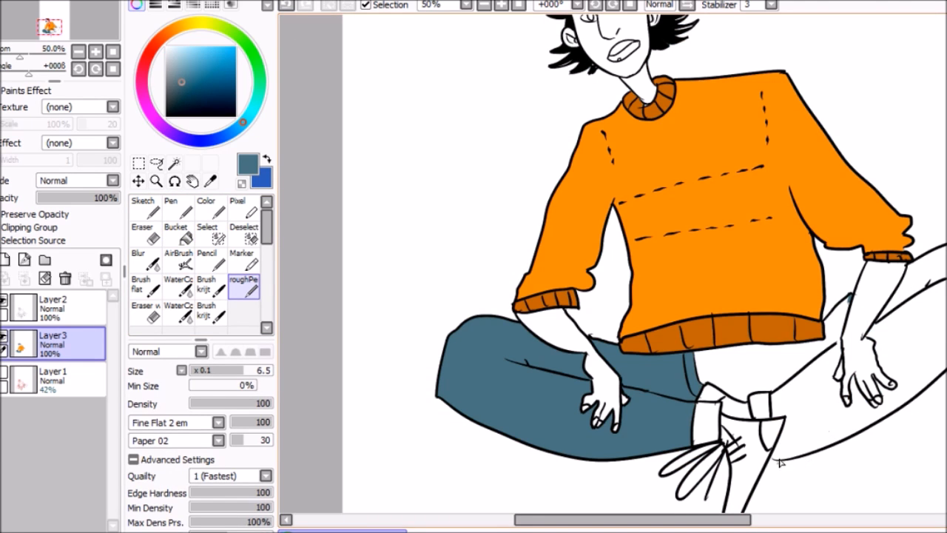
click(180, 235)
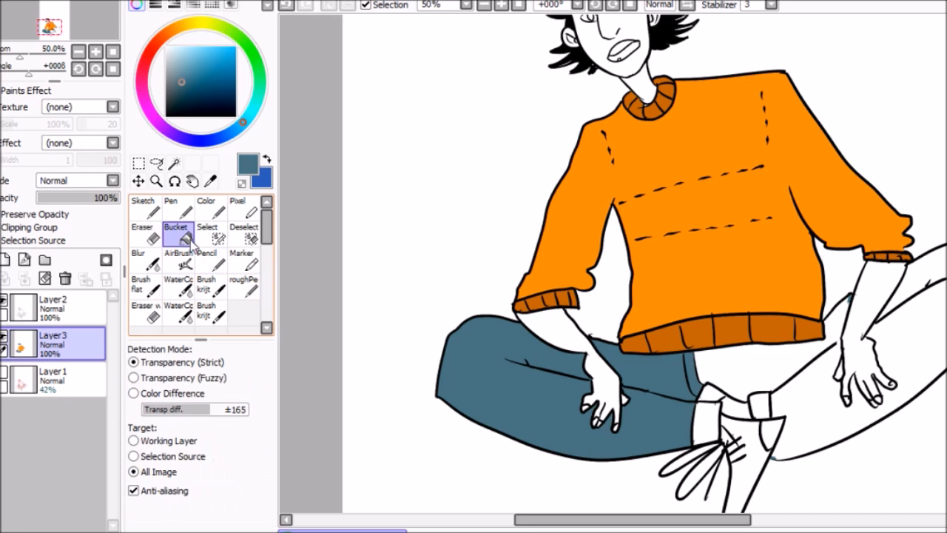
click(804, 388)
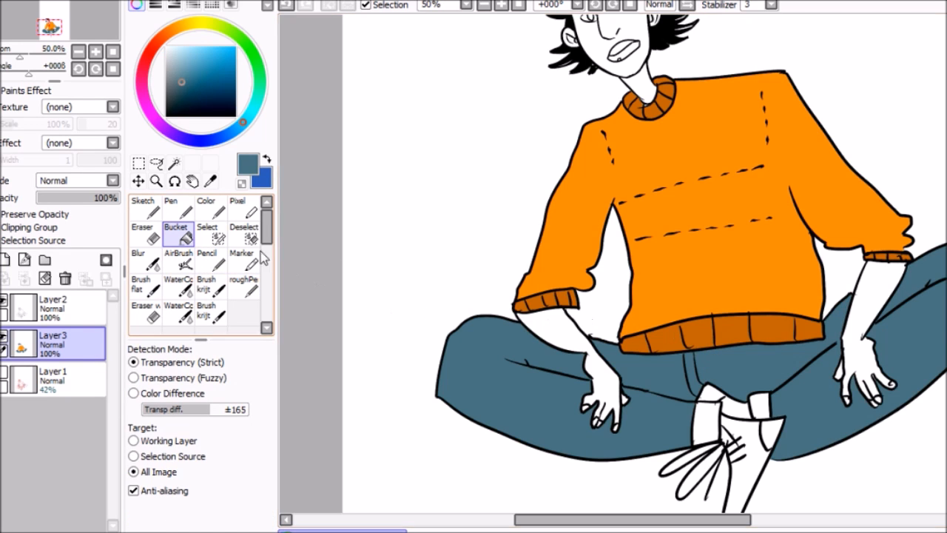
- Lighten the colour to a pale grey-blue and bucket-fill both rolled trouser cuffs
click(179, 59)
click(762, 411)
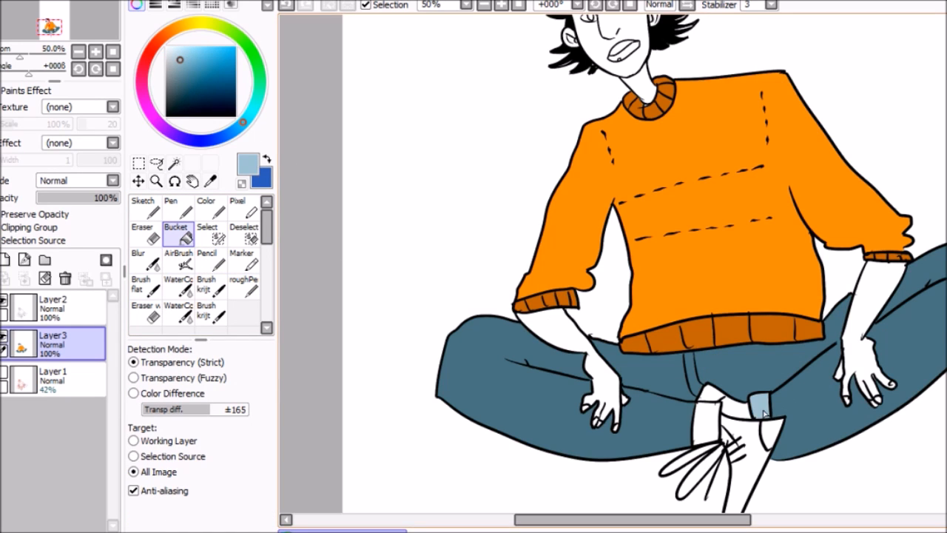
click(705, 429)
click(178, 210)
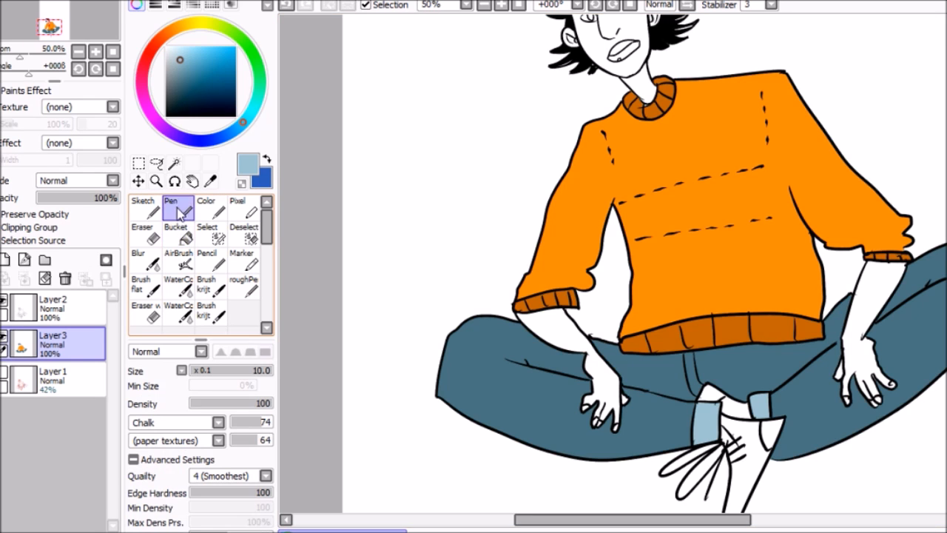
click(178, 233)
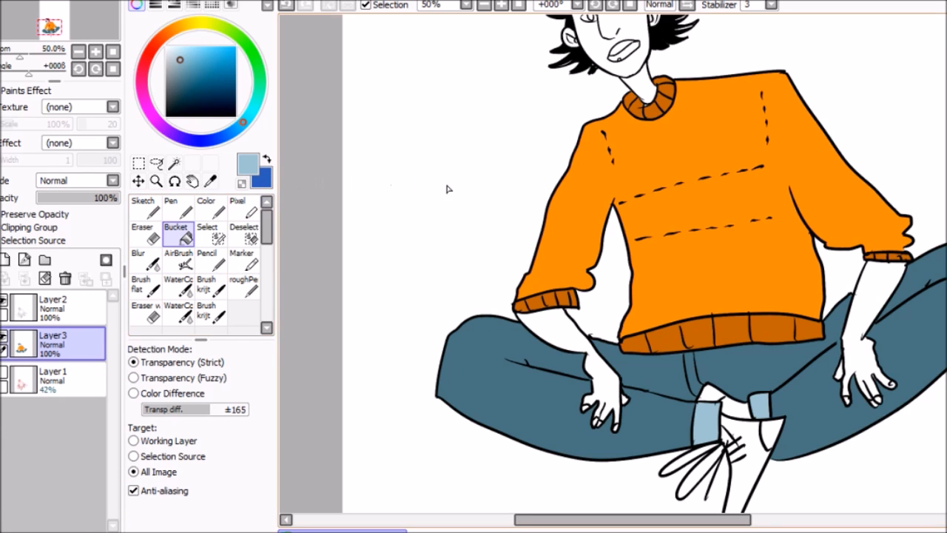
- Set the colour to a vivid red-orange and bucket-fill the main part of the shoe and its ankle section
drag(159, 43, 157, 54)
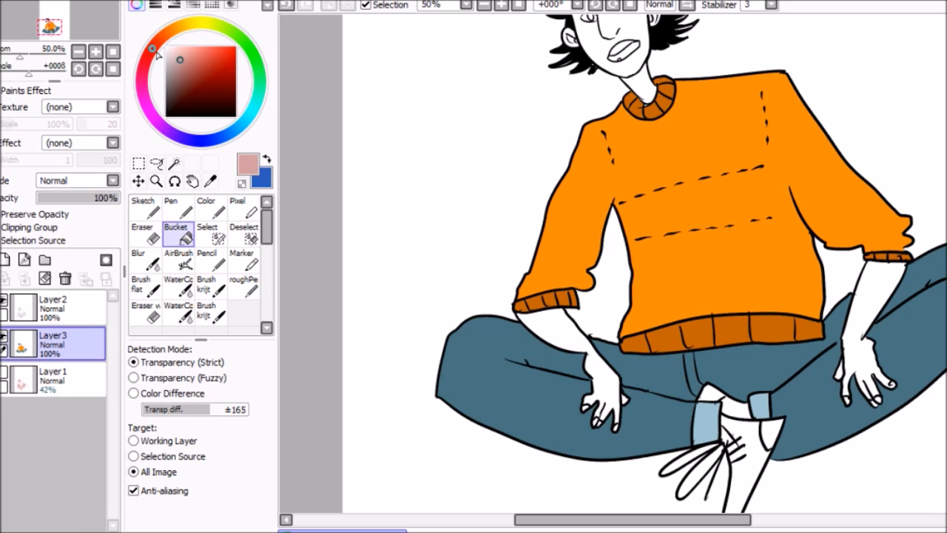
right_click(591, 148)
click(170, 35)
mouse_move(235, 49)
mouse_down()
mouse_move(239, 65)
mouse_move(238, 51)
mouse_up()
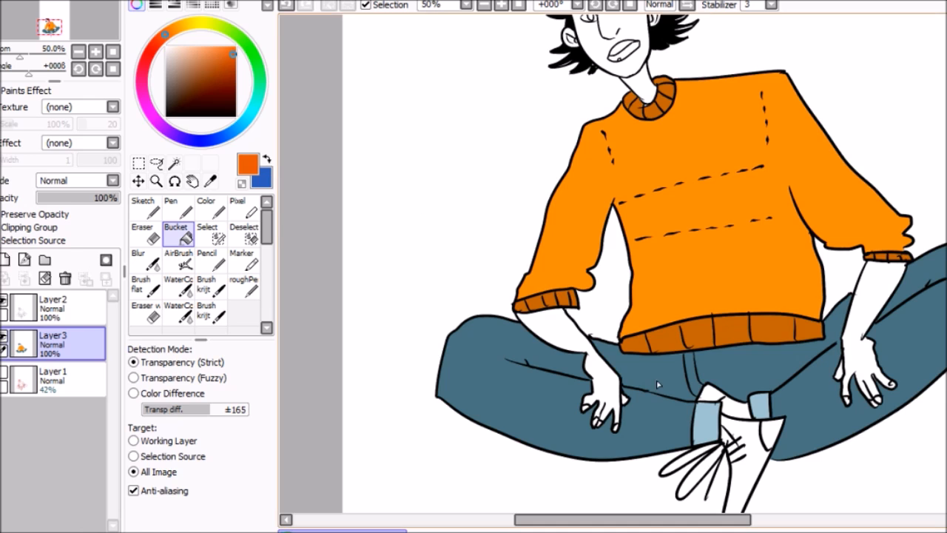
click(740, 437)
click(734, 408)
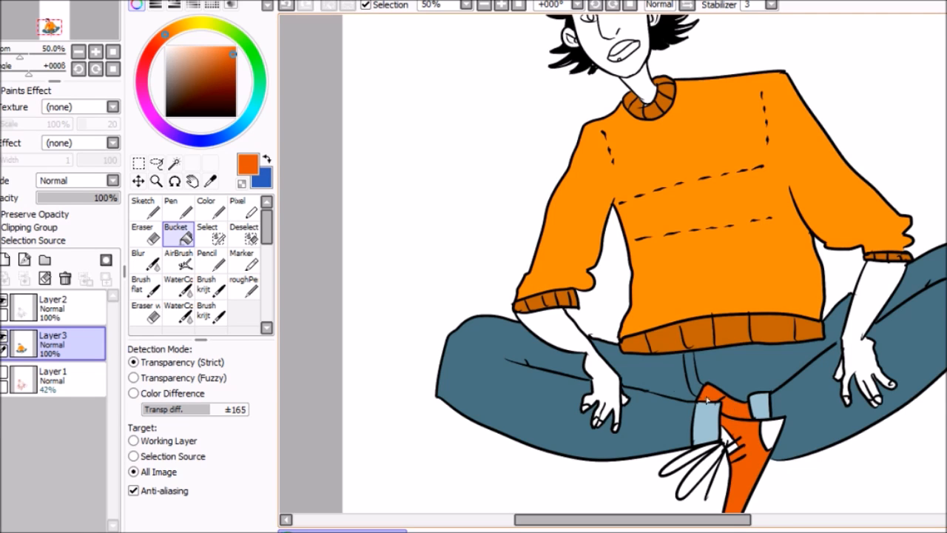
- Undo the ankle fill, separate the area with a short Pen stroke, and bucket-fill the shoe's ankle section and lace gaps red-orange
click(286, 5)
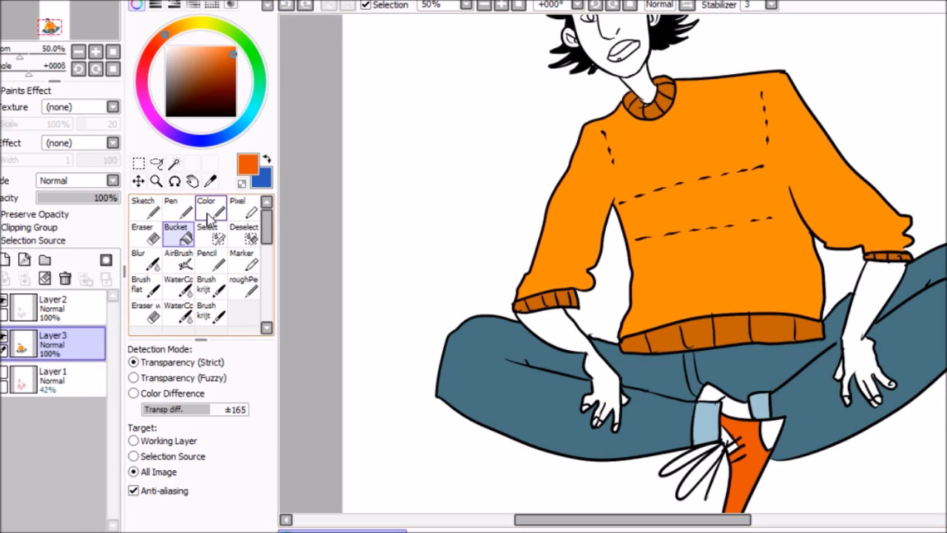
double_click(220, 213)
click(755, 121)
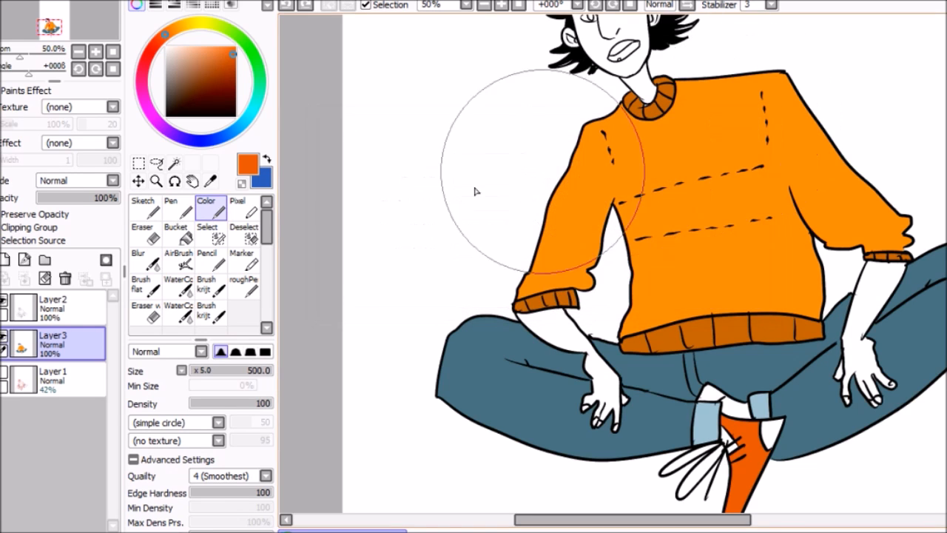
click(178, 210)
drag(726, 397, 723, 401)
click(185, 235)
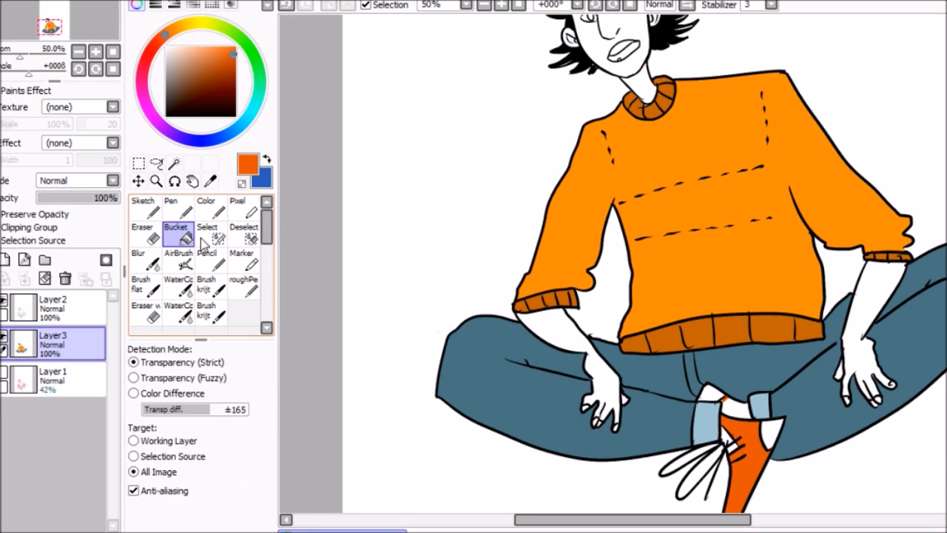
click(750, 406)
click(728, 439)
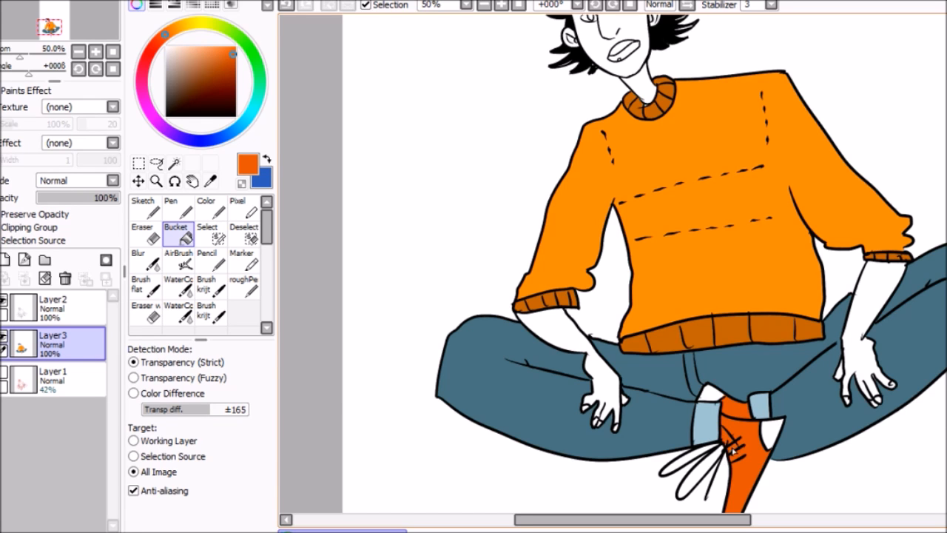
scroll(613, 264, down, 4)
scroll(612, 263, up, 8)
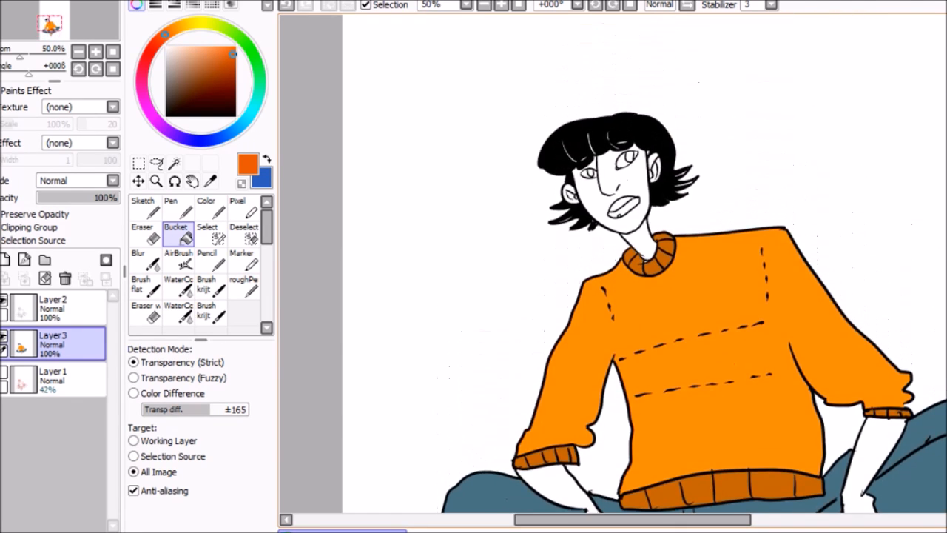
scroll(613, 263, down, 5)
scroll(612, 264, up, 3)
drag(167, 39, 160, 48)
right_click(631, 197)
right_click(647, 159)
right_click(657, 158)
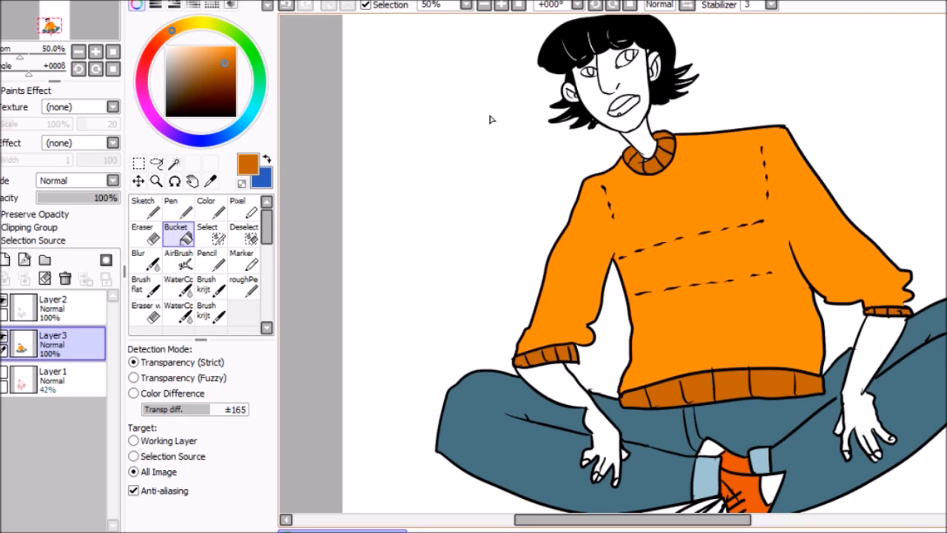
mouse_move(210, 67)
mouse_down()
mouse_move(178, 72)
mouse_move(186, 72)
mouse_up()
click(167, 35)
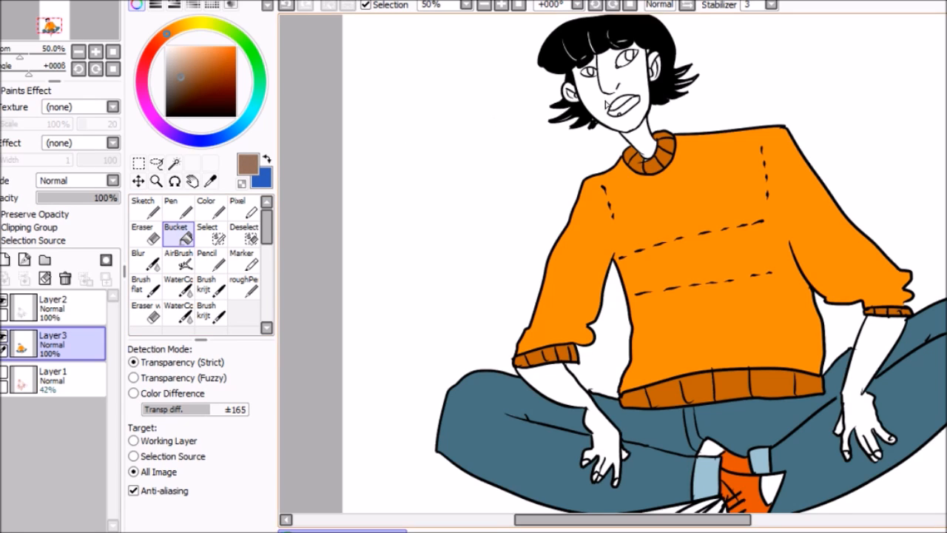
click(600, 103)
click(286, 6)
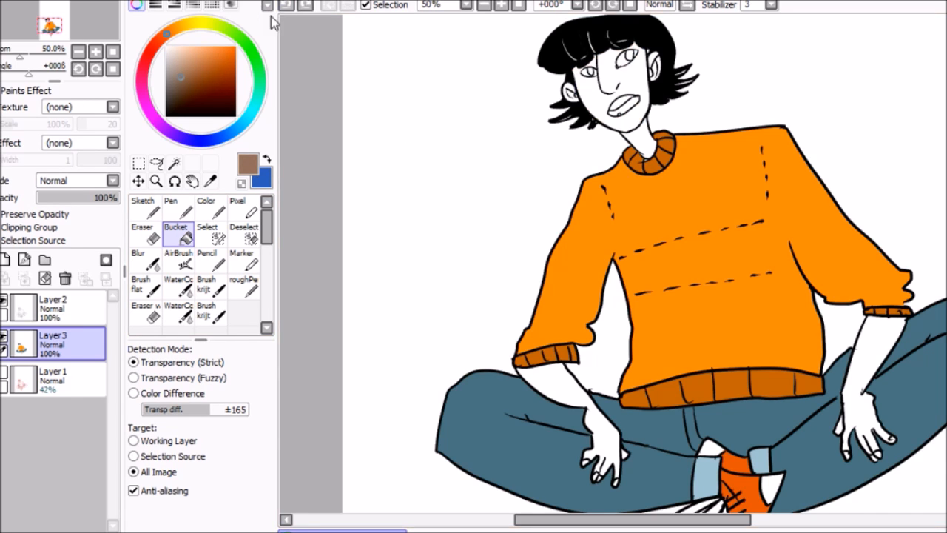
- Set the colour to a light tan skin tone, testing it on the face, and bucket-fill both forearms and hands
click(190, 58)
click(181, 60)
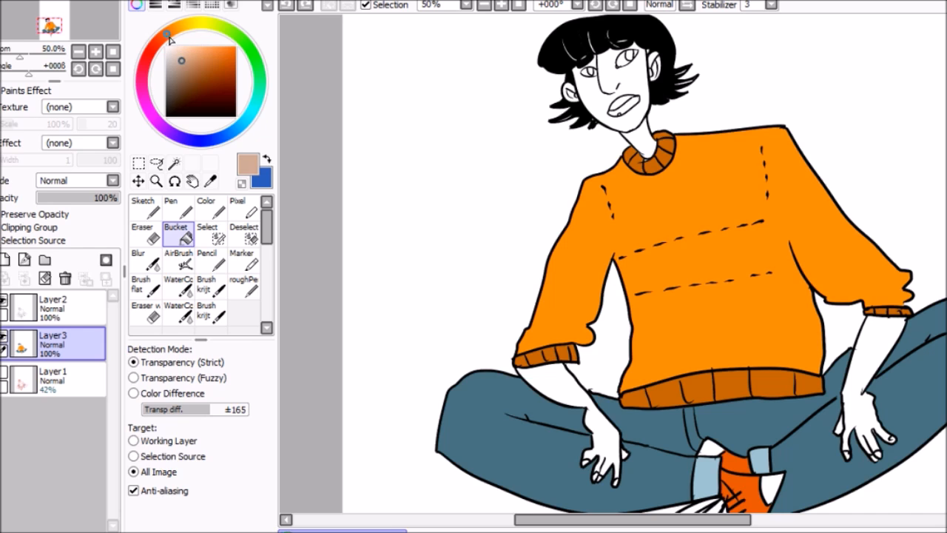
click(631, 79)
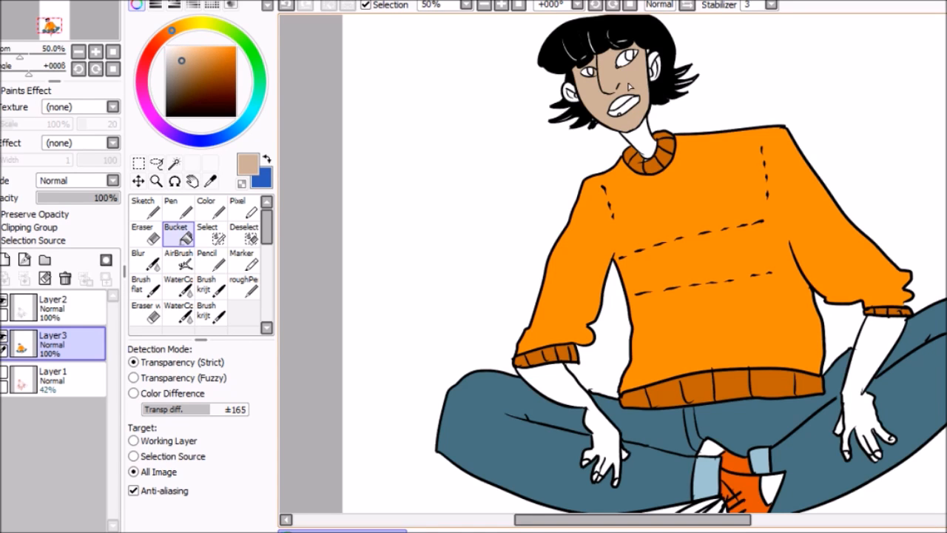
click(286, 4)
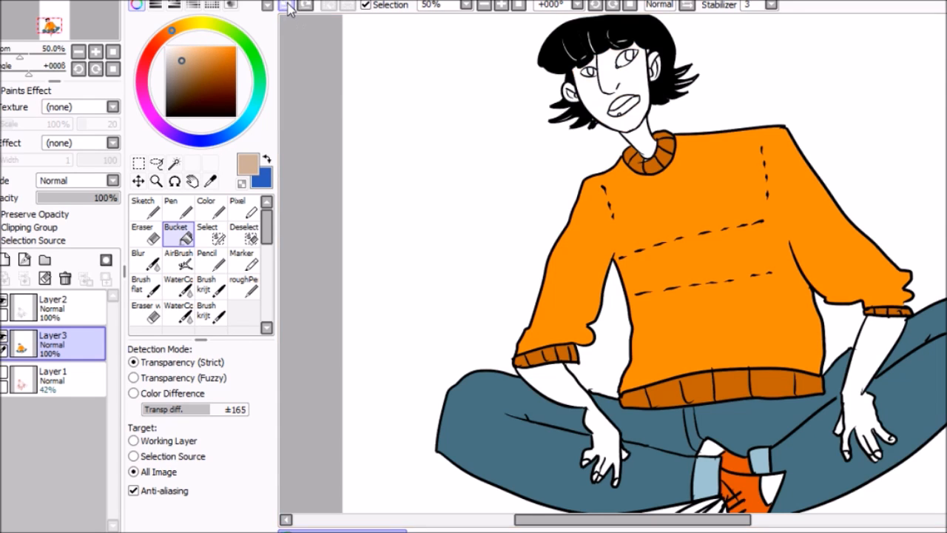
click(628, 84)
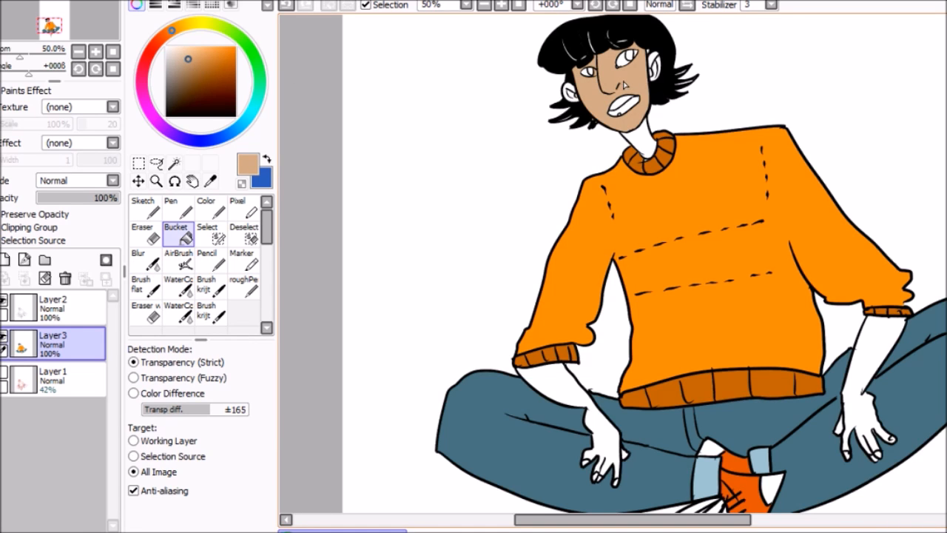
click(286, 5)
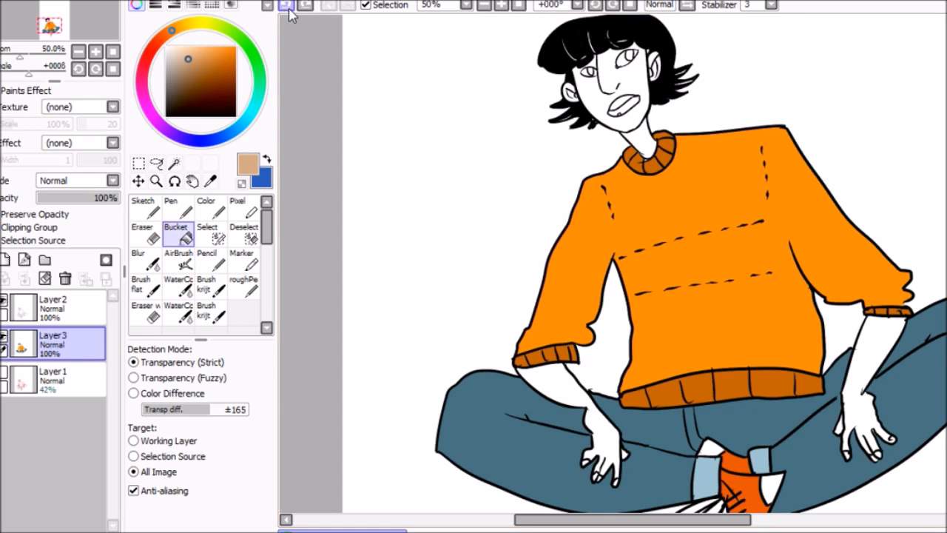
click(565, 396)
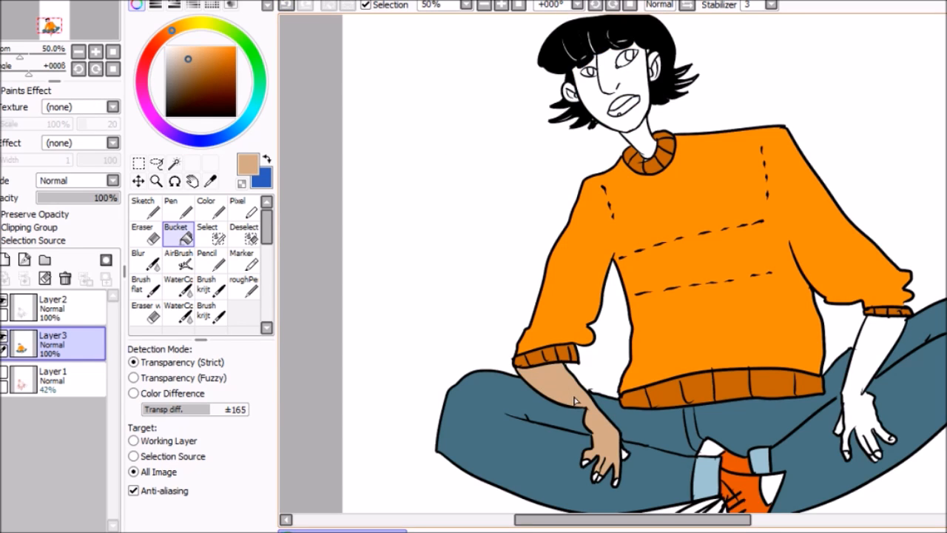
click(871, 351)
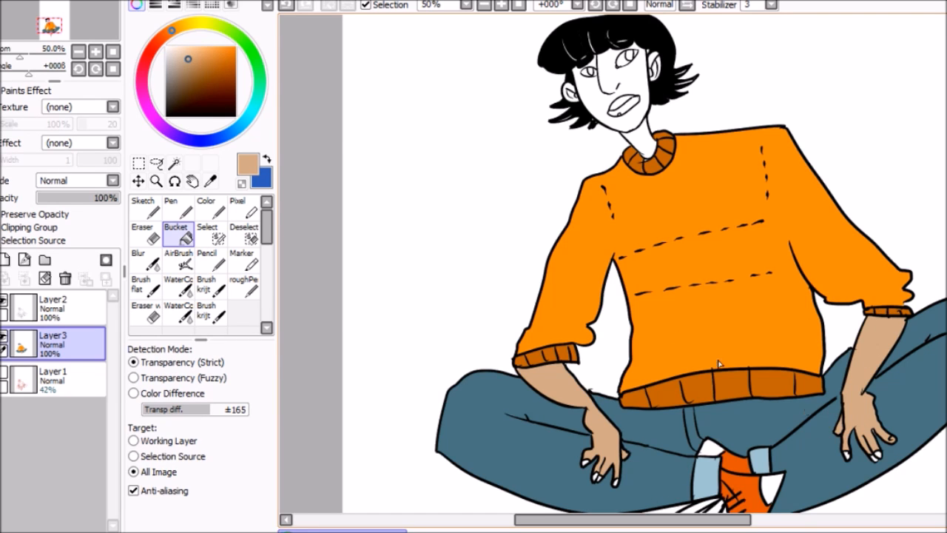
- Close the gap at the neck with the roughPen and bucket-fill the face, neck and both ears tan
click(250, 288)
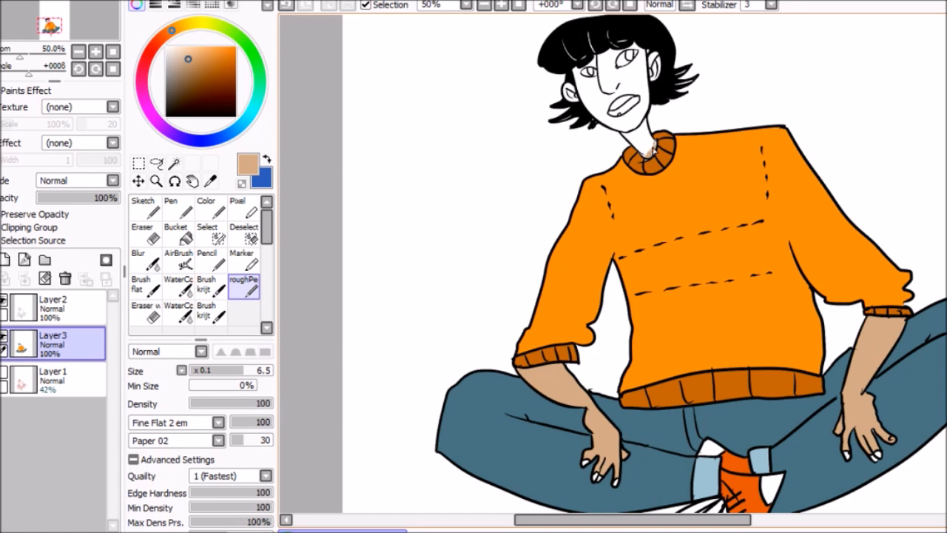
click(178, 233)
click(597, 95)
click(630, 139)
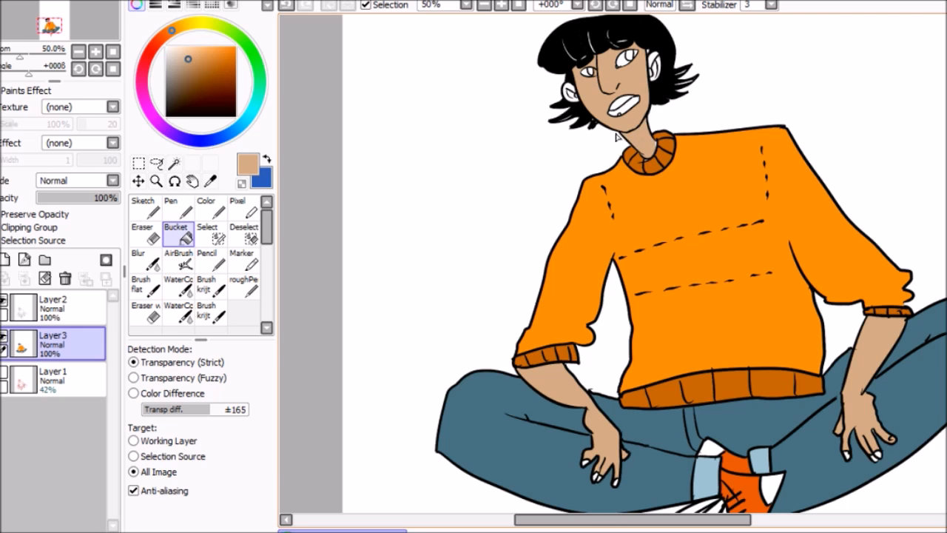
click(573, 95)
click(654, 68)
click(245, 285)
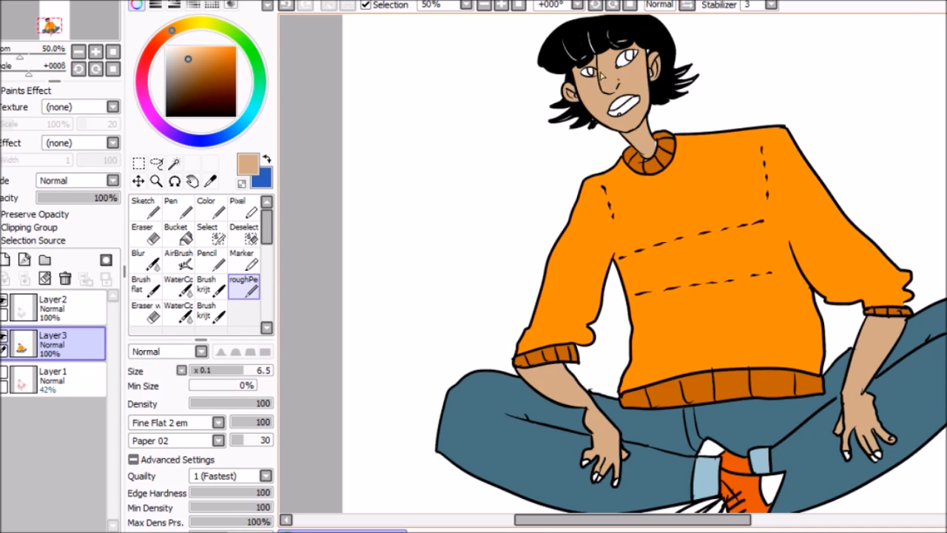
alt+click(587, 72)
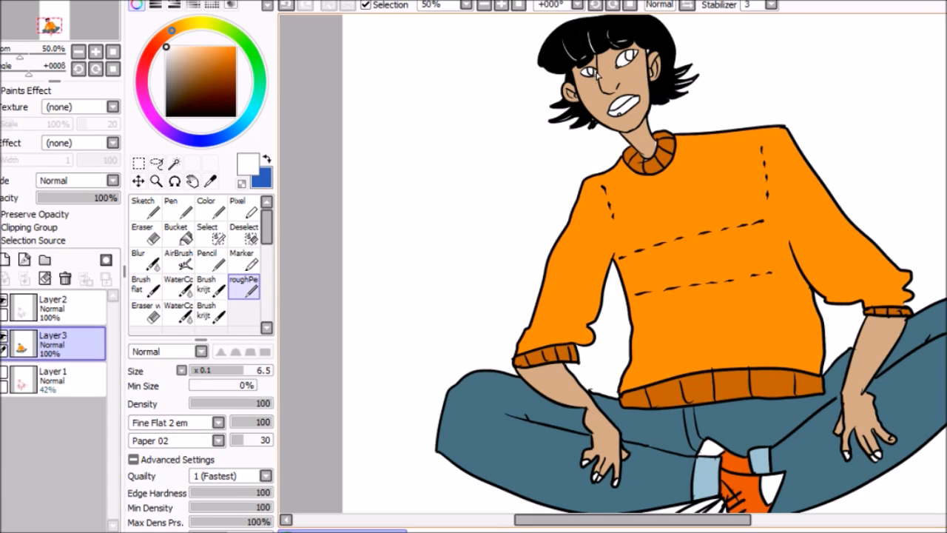
click(178, 233)
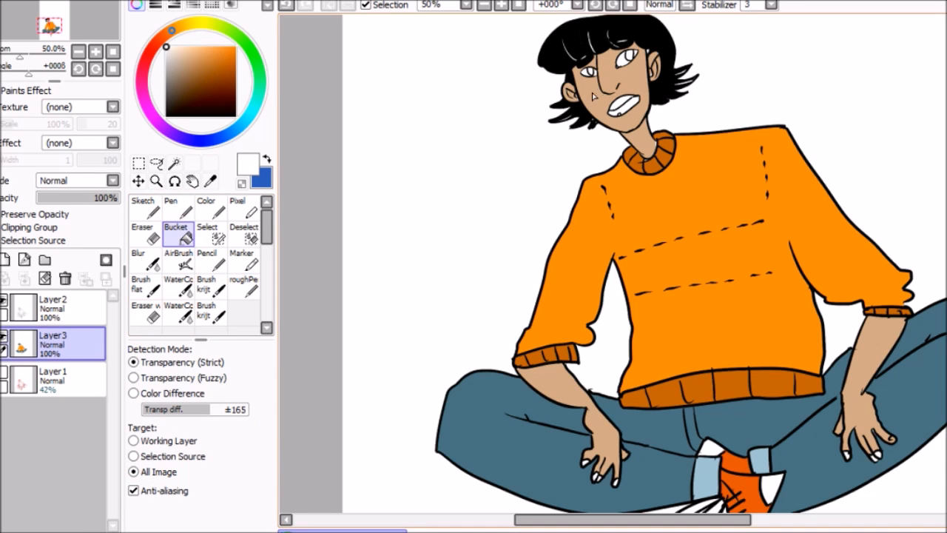
- Sample the skin tone, darken it to a muted brown, and bucket-fill the lower part of the mouth
alt+click(594, 95)
drag(192, 70, 189, 81)
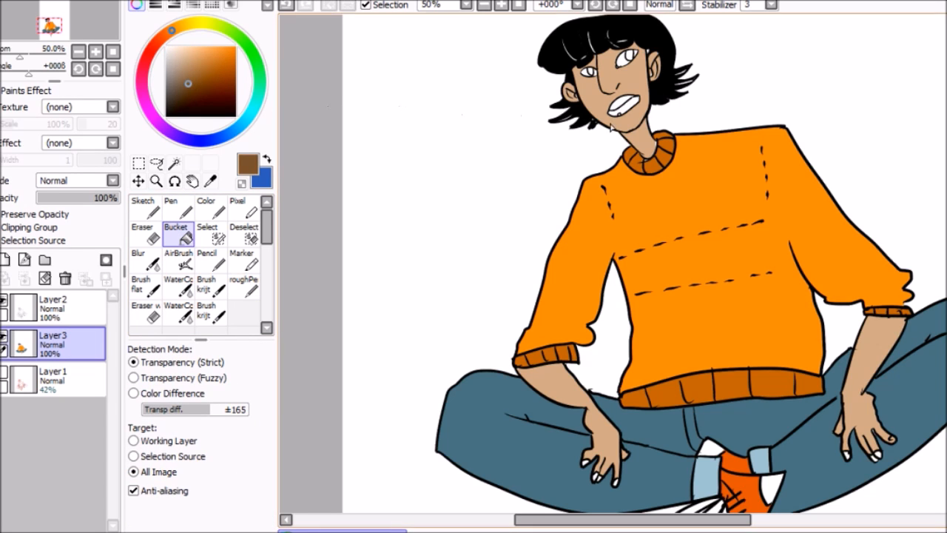
click(178, 87)
click(629, 108)
click(178, 208)
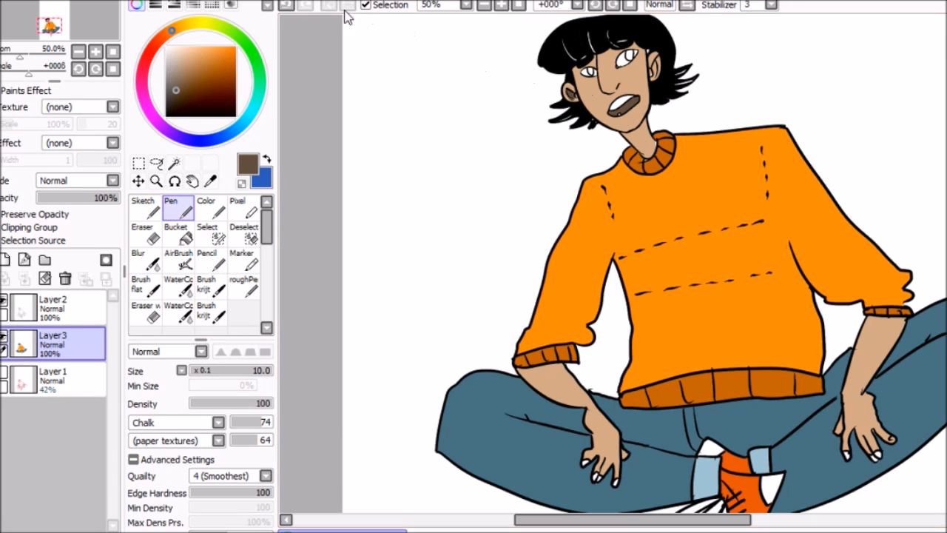
- With the roughPen, sample the skin tone, darken it slightly, and hatch shadows on the neck and on both forearms below the cuffs
click(244, 285)
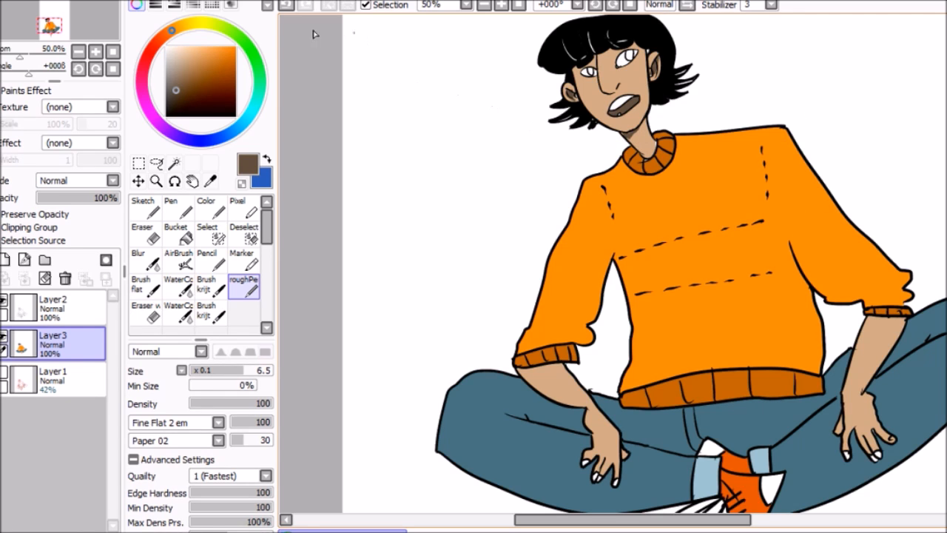
click(176, 78)
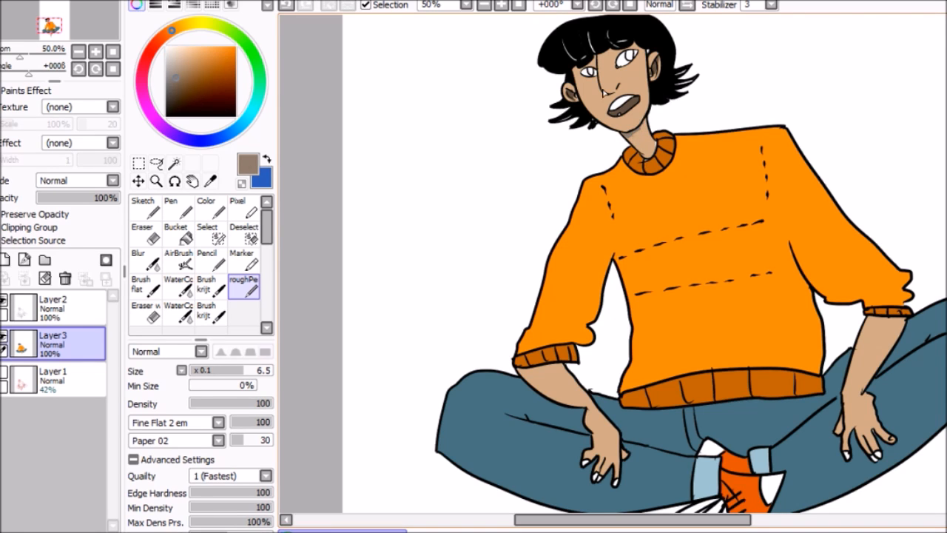
key(ctrl+z)
right_click(639, 137)
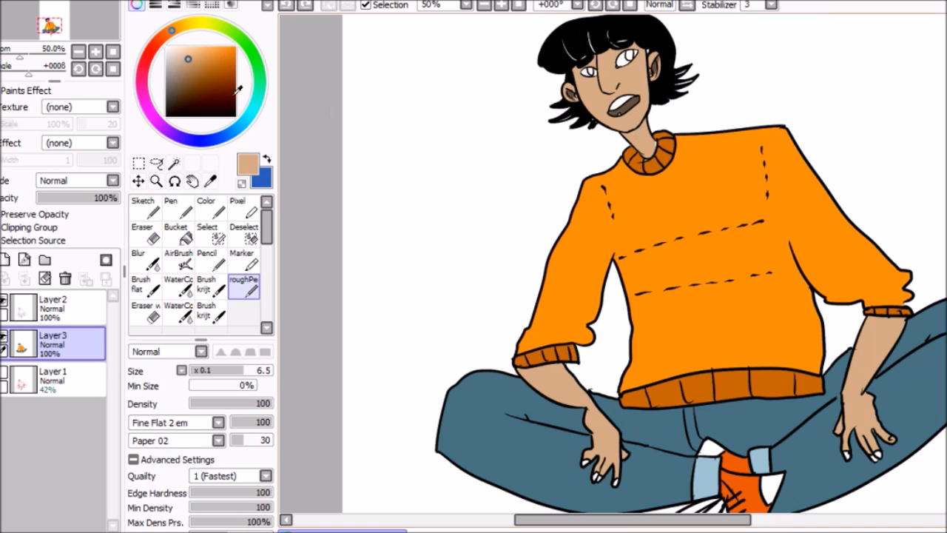
click(187, 70)
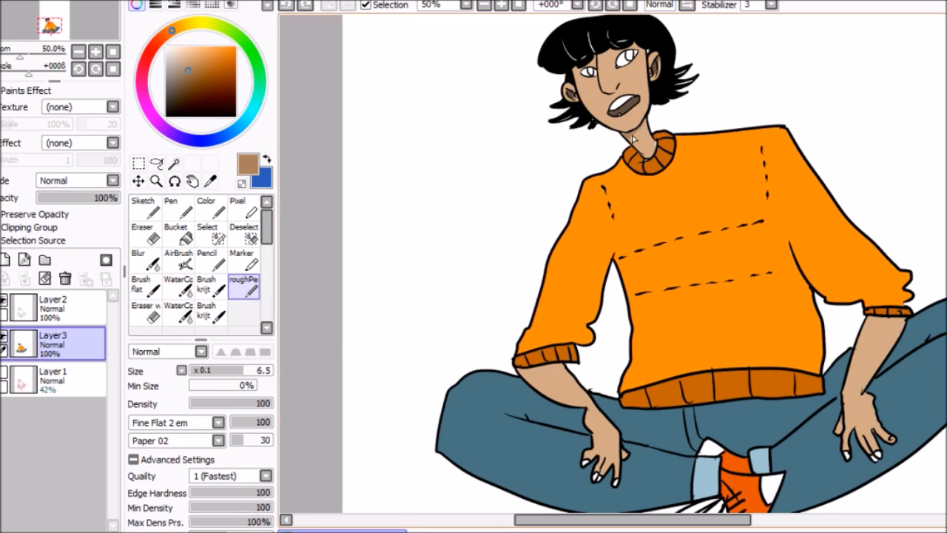
drag(638, 139, 641, 145)
drag(878, 327, 867, 339)
drag(525, 369, 548, 389)
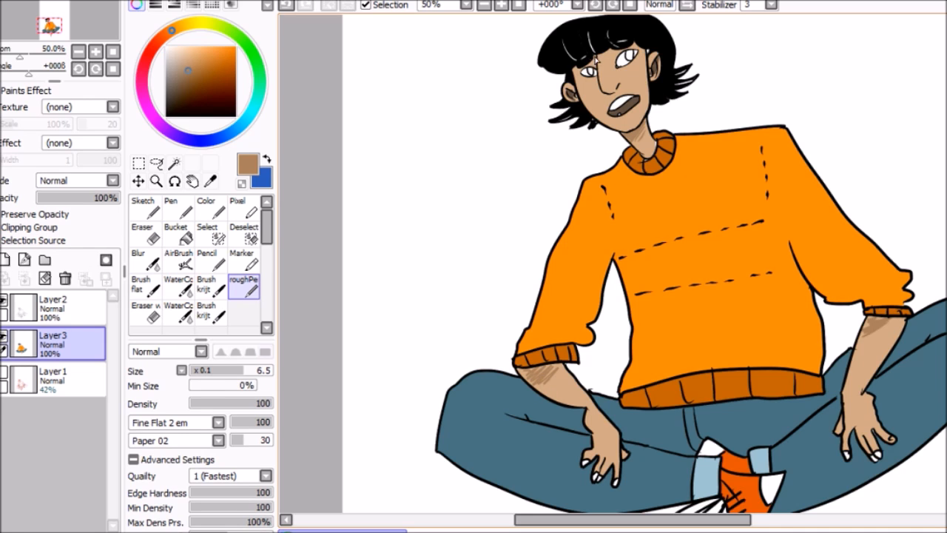
- Undo the last strokes, hatch a shadow on the cheek, and colour the irises dark brown using a shade sampled from the mouth
click(284, 6)
click(286, 6)
drag(579, 72, 577, 75)
alt+click(626, 112)
click(179, 91)
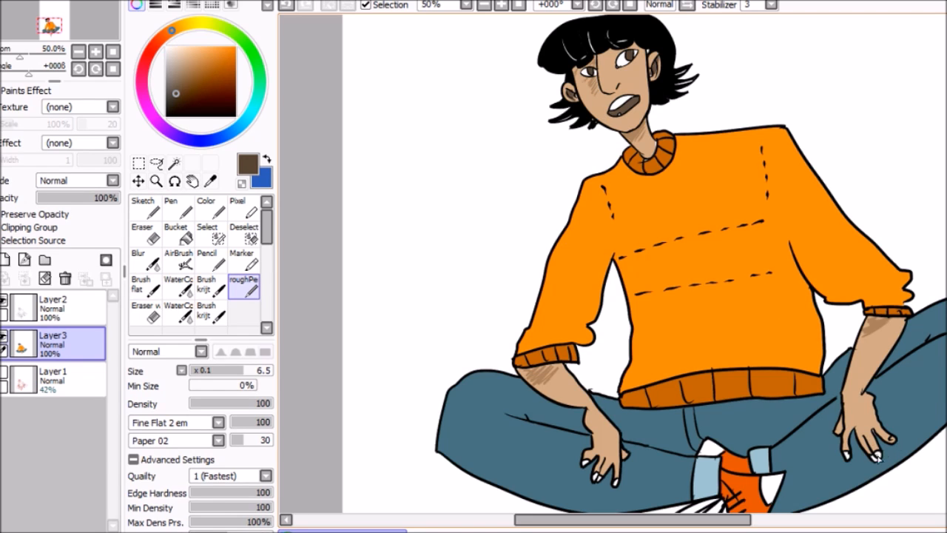
- Sample the sweater's orange, mix a slightly darker tone, and hatch shadows along both armpits and beneath the collar
right_click(876, 453)
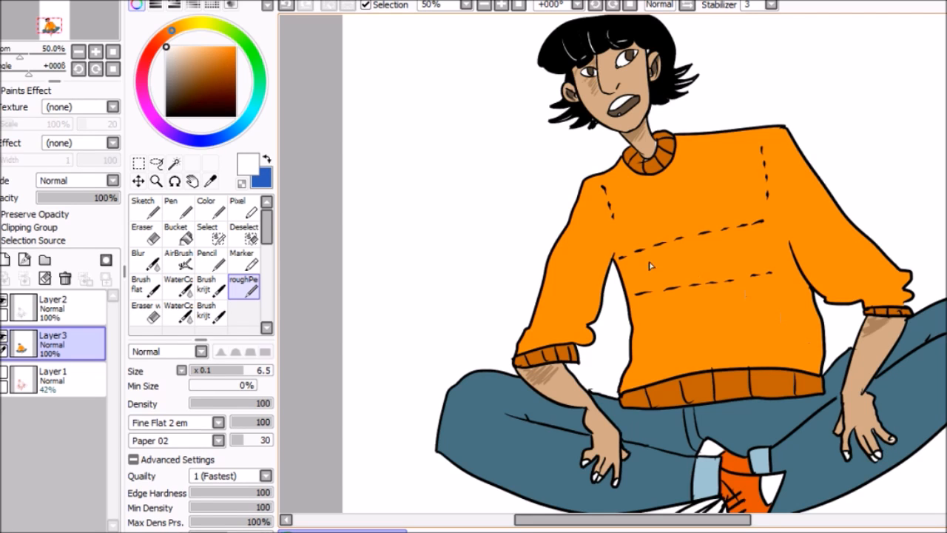
right_click(772, 313)
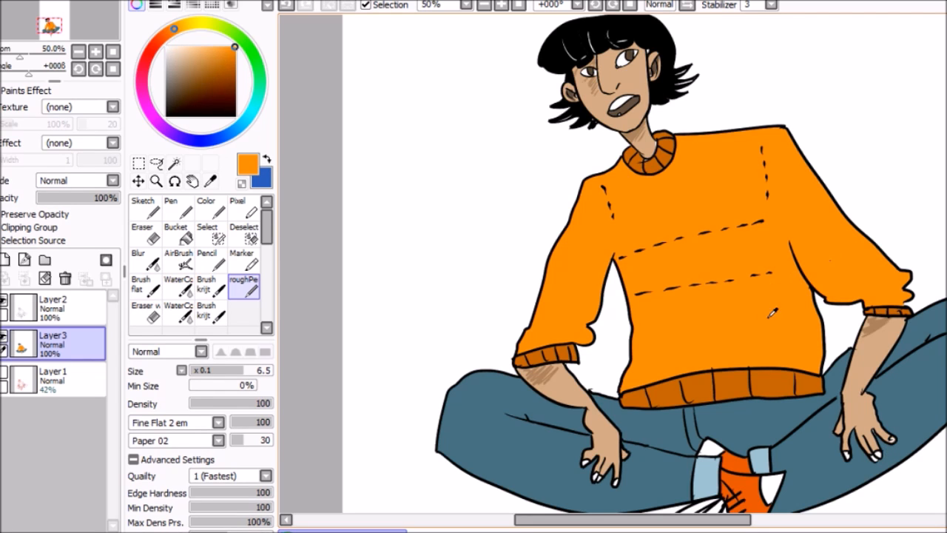
right_click(759, 381)
drag(227, 62, 229, 58)
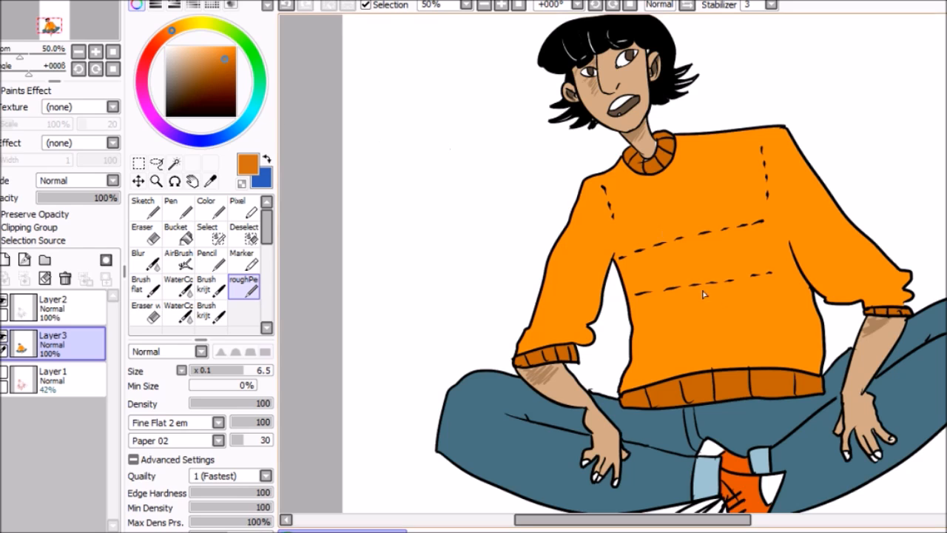
drag(792, 262, 787, 261)
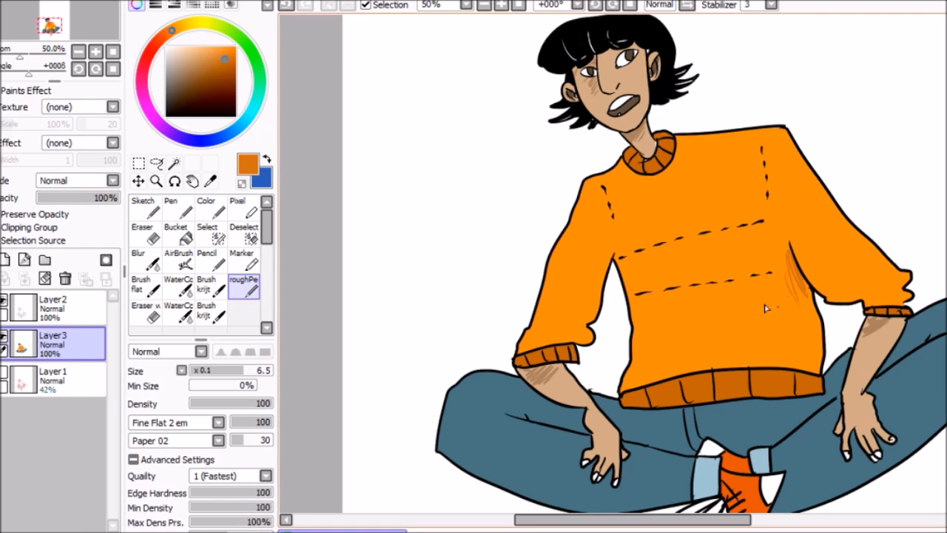
drag(615, 256, 638, 337)
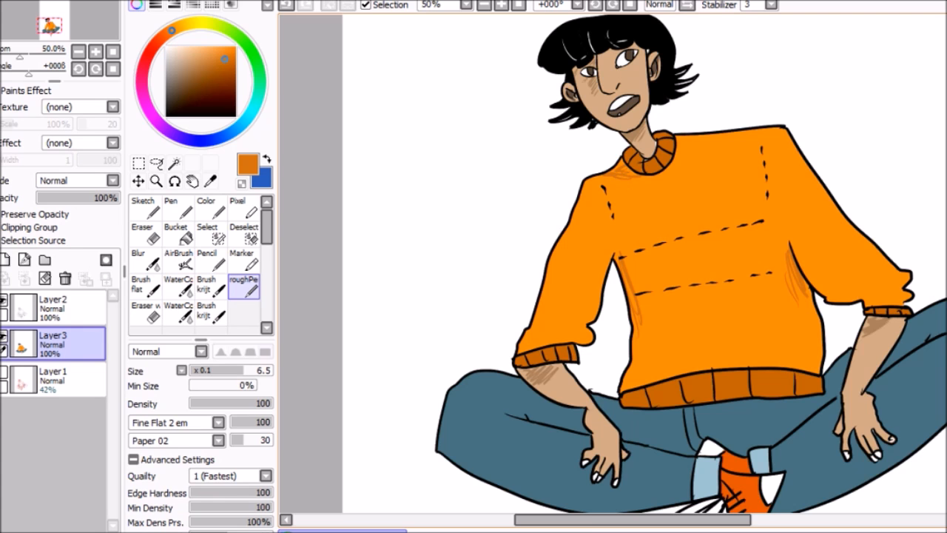
- Add a new layer above the line art layer
scroll(613, 263, up, 3)
scroll(613, 263, down, 4)
scroll(613, 263, up, 1)
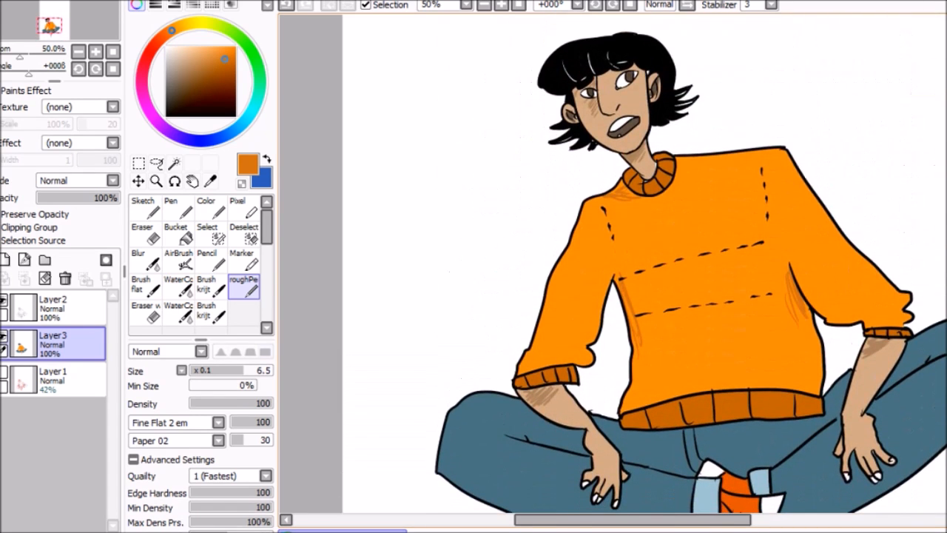
click(484, 6)
click(484, 5)
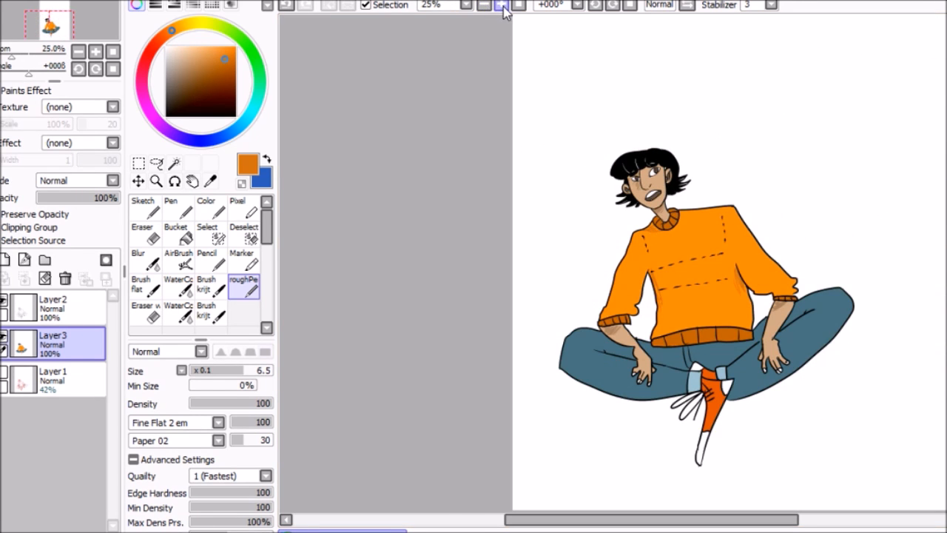
click(501, 6)
click(485, 6)
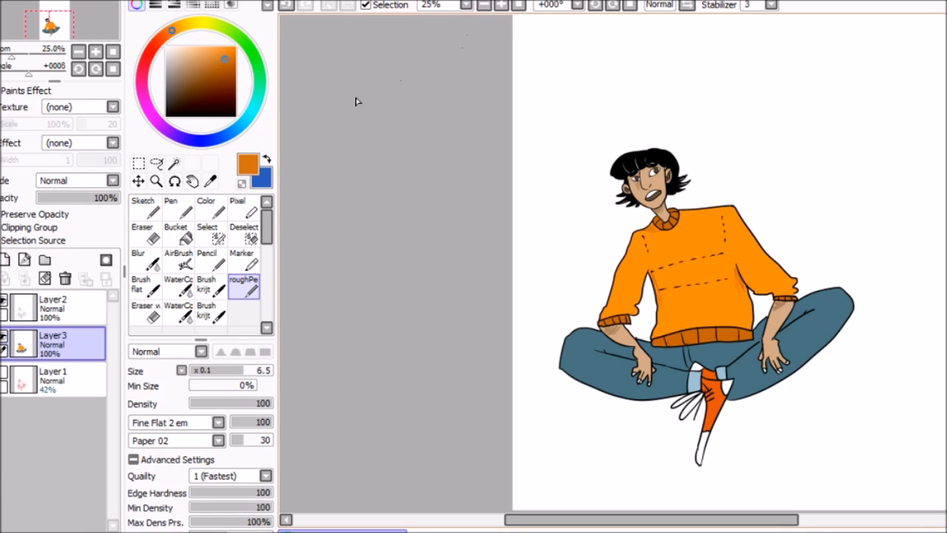
click(63, 307)
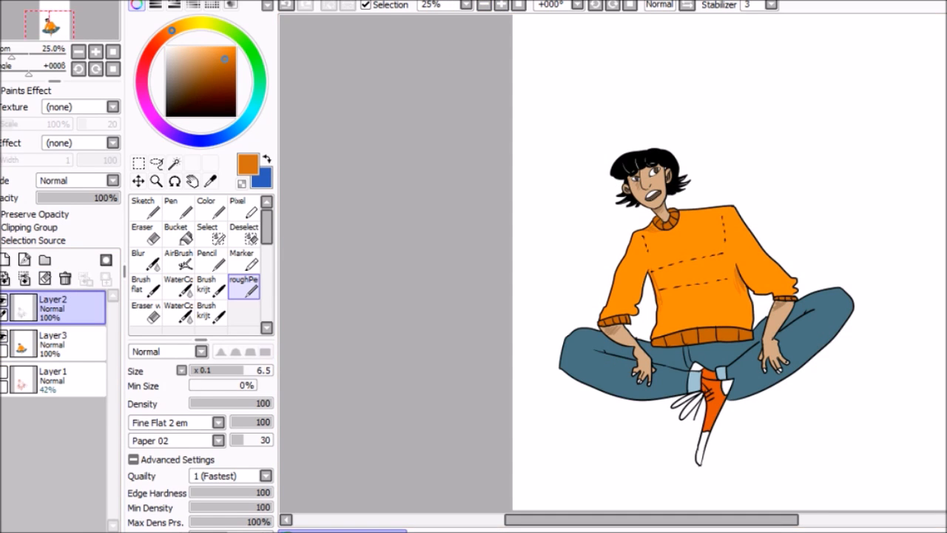
click(152, 1)
click(181, 4)
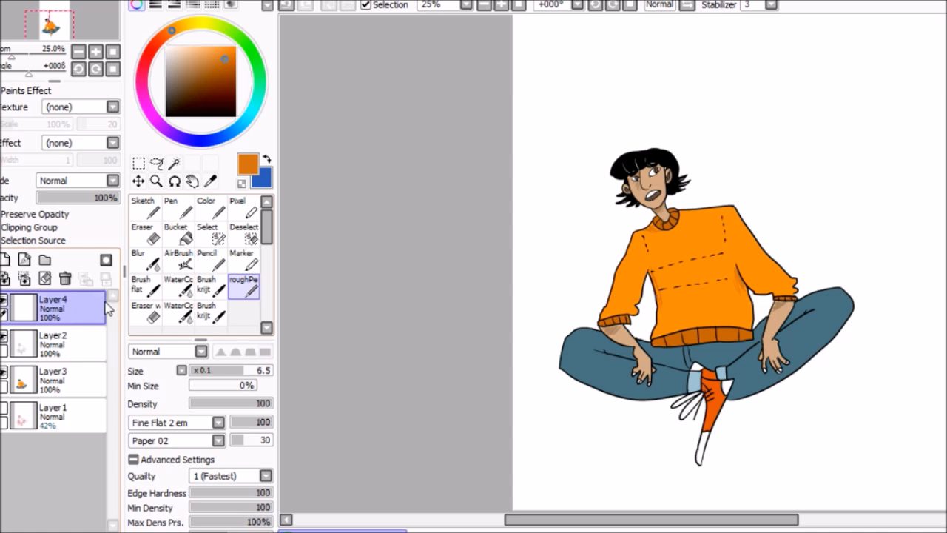
- Set up the watercolour brush at size 58 with a bright yellow-orange, testing it with a scribble above the character and undoing it
click(178, 287)
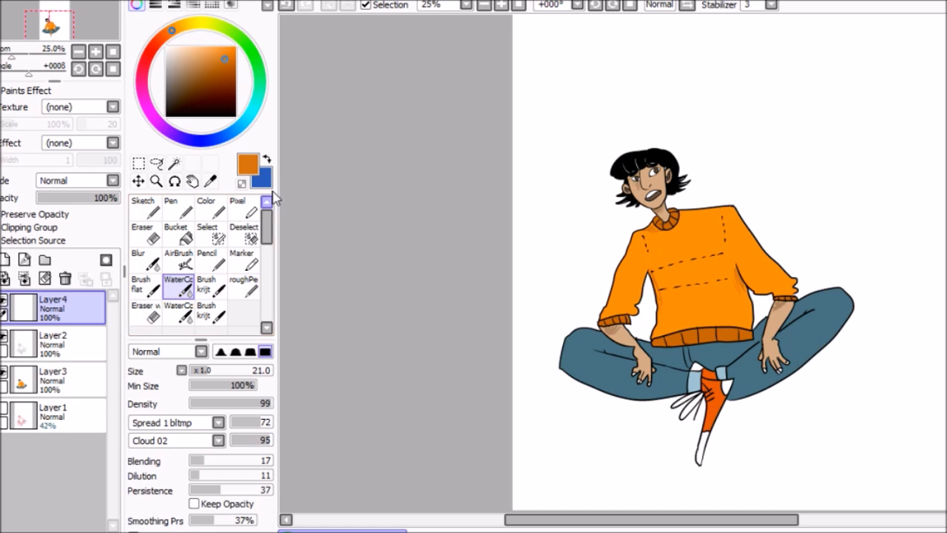
click(184, 27)
drag(224, 50, 235, 46)
click(236, 372)
mouse_move(743, 78)
mouse_down()
mouse_move(770, 77)
mouse_move(716, 96)
mouse_move(769, 90)
mouse_move(712, 120)
mouse_up()
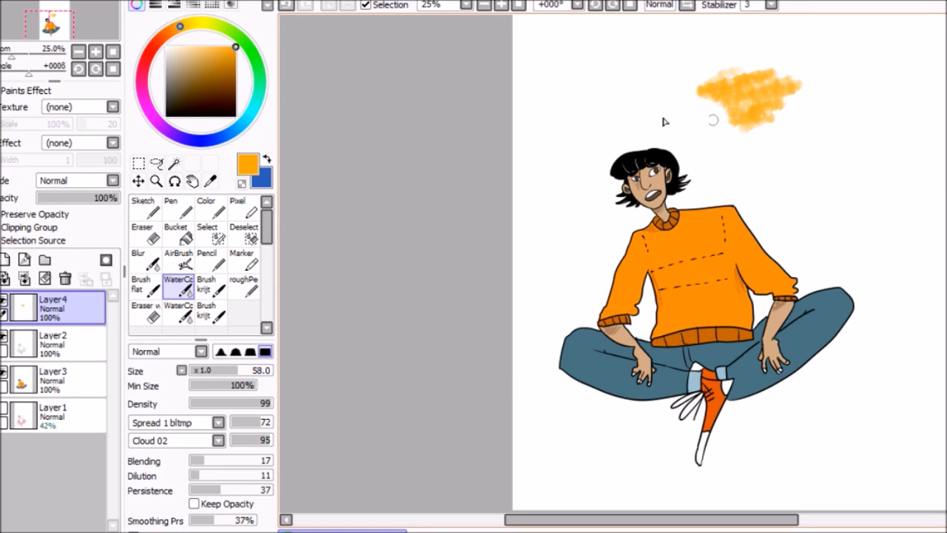
click(286, 4)
drag(201, 339, 199, 158)
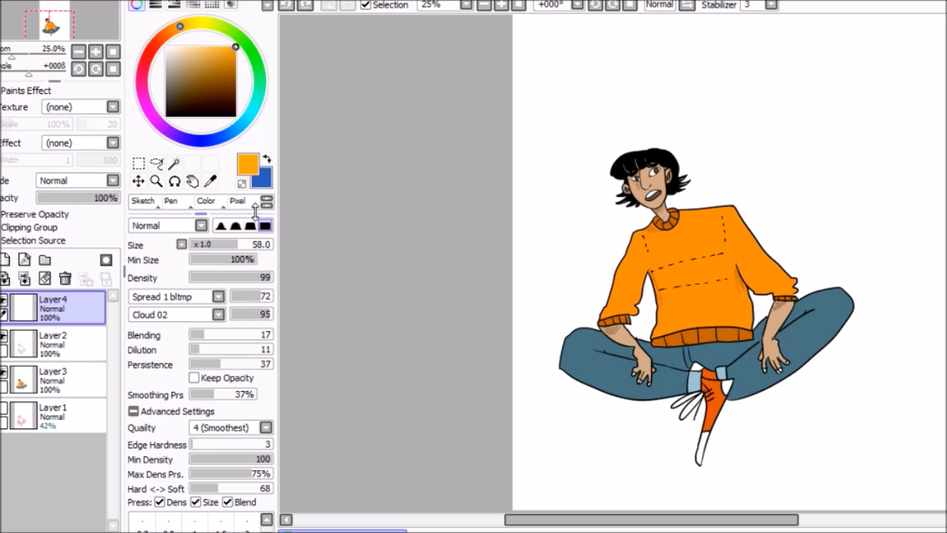
drag(252, 214, 251, 339)
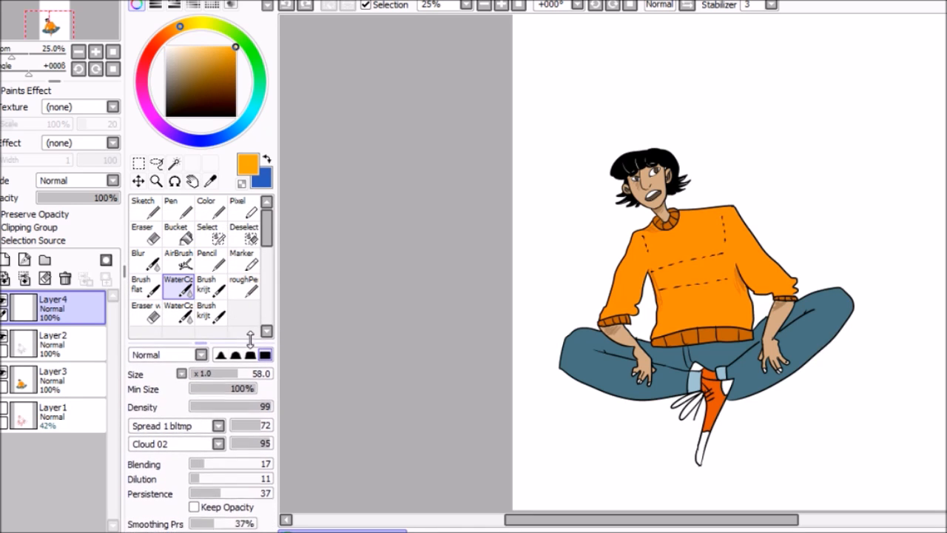
- Brush yellow-orange light patches over the hair, face, sweater shoulder and sleeve, the hand on the jeans, the knee and the lower legs
mouse_move(663, 160)
mouse_down()
mouse_move(623, 152)
mouse_move(666, 168)
mouse_move(656, 181)
mouse_move(720, 206)
mouse_move(677, 219)
mouse_move(758, 205)
mouse_move(694, 238)
mouse_move(752, 242)
mouse_move(783, 260)
mouse_up()
mouse_move(856, 290)
mouse_down()
mouse_move(804, 311)
mouse_move(793, 367)
mouse_up()
mouse_move(687, 349)
mouse_down()
mouse_move(630, 350)
mouse_move(627, 334)
mouse_move(663, 377)
mouse_move(635, 379)
mouse_move(642, 376)
mouse_move(607, 362)
mouse_move(750, 372)
mouse_up()
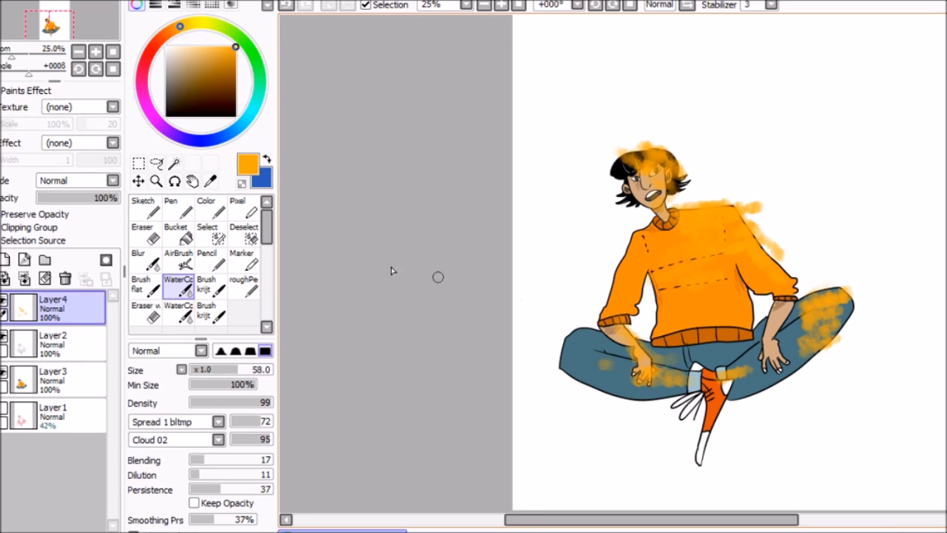
- Set the light layer to Luminosity at 41% opacity and extend the glow over the jeans and the nearby forearm
click(111, 180)
click(85, 239)
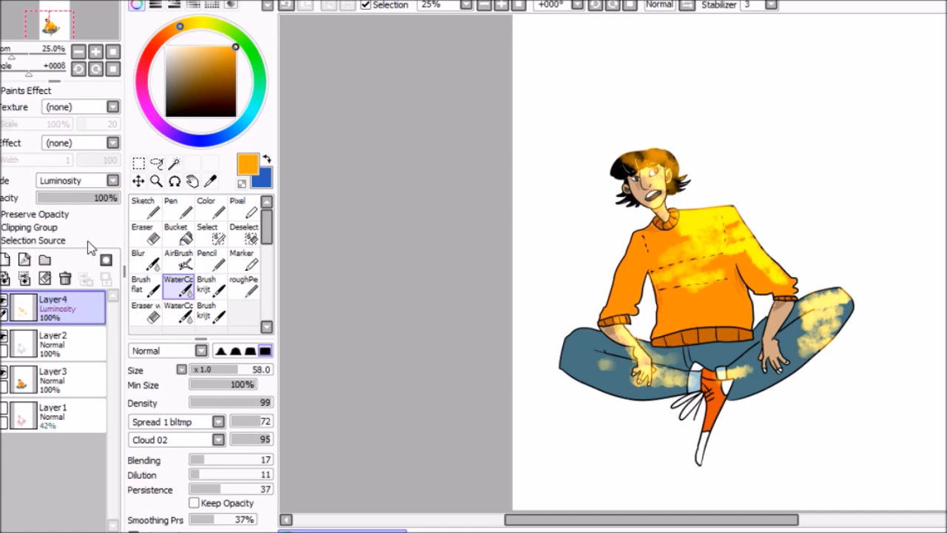
drag(93, 198, 72, 211)
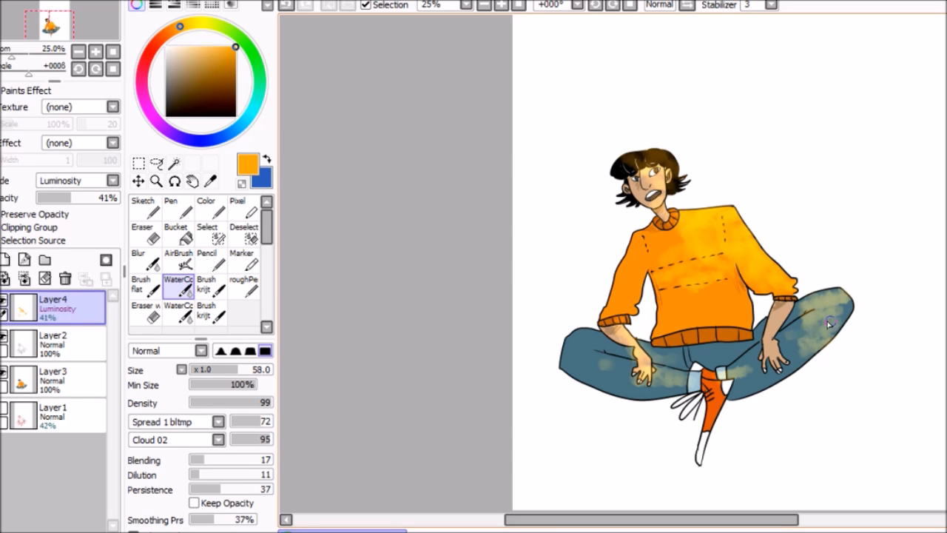
mouse_move(811, 345)
mouse_down()
mouse_move(805, 351)
mouse_move(836, 322)
mouse_move(835, 297)
mouse_move(770, 333)
mouse_up()
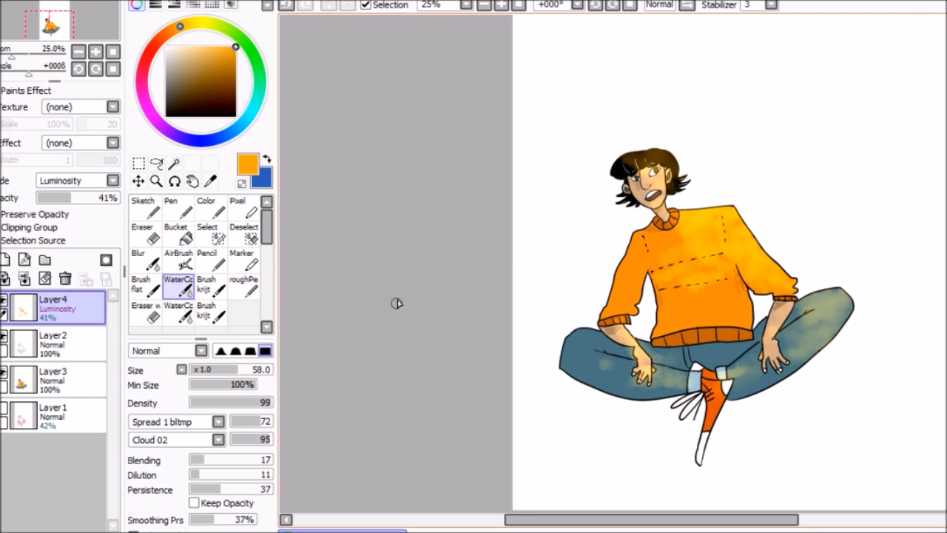
- Add another new layer above the Luminosity layer
click(501, 5)
click(501, 6)
click(485, 5)
click(484, 5)
click(147, 0)
click(157, 5)
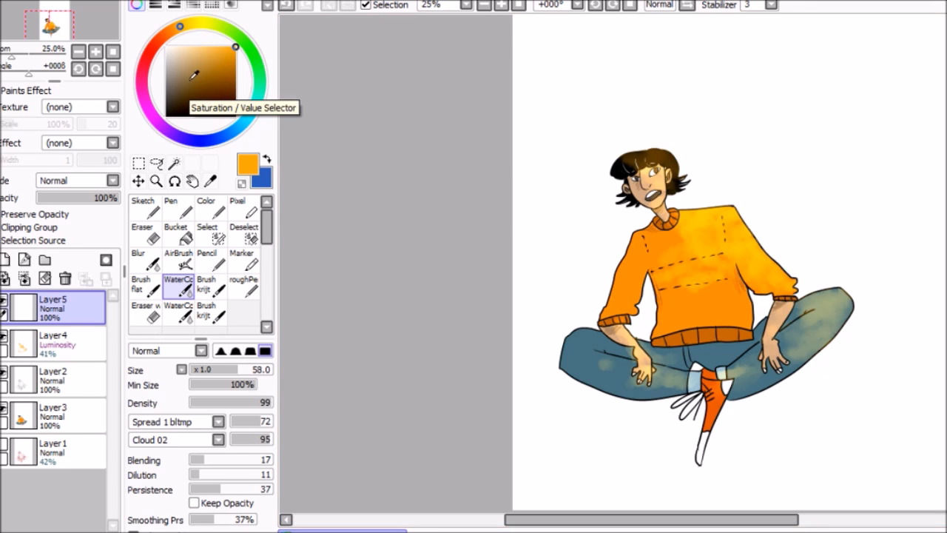
- Sample the jeans' blue, darken it to a deep teal, and brush a ground shadow beneath the leg and out to the canvas edge
click(229, 135)
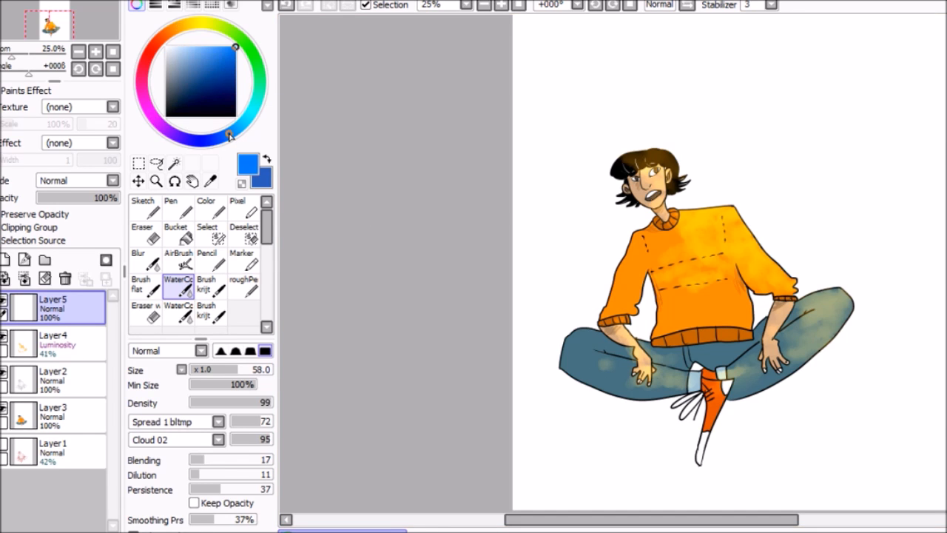
right_click(582, 357)
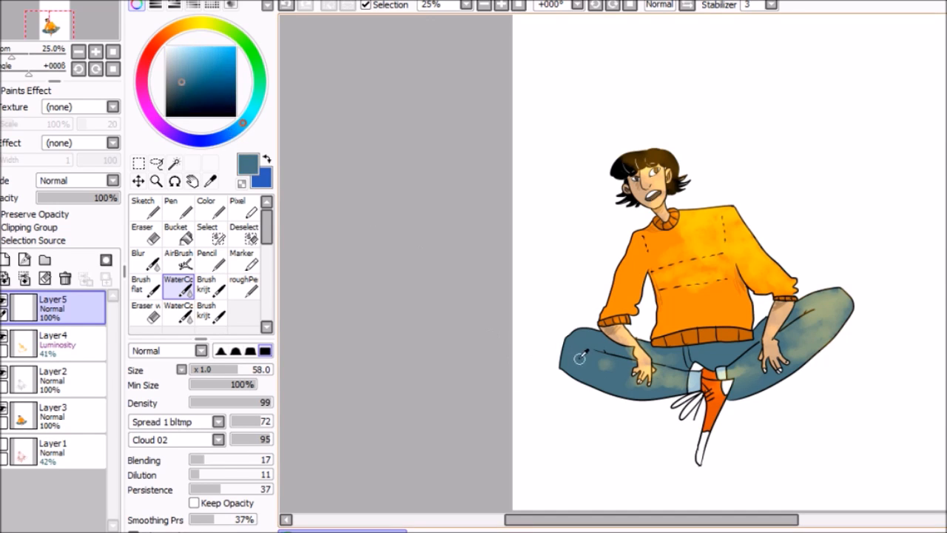
click(184, 91)
mouse_move(678, 404)
mouse_down()
mouse_move(533, 413)
mouse_move(606, 403)
mouse_move(572, 394)
mouse_move(575, 385)
mouse_move(613, 408)
mouse_move(606, 401)
mouse_move(622, 401)
mouse_move(607, 411)
mouse_move(609, 424)
mouse_move(662, 426)
mouse_move(492, 416)
mouse_move(537, 390)
mouse_move(501, 386)
mouse_up()
- Set the shadow layer to Shade and brush dark teal shadows over the knee, sweater, sleeve, forearm and the ground beside the leg
click(88, 181)
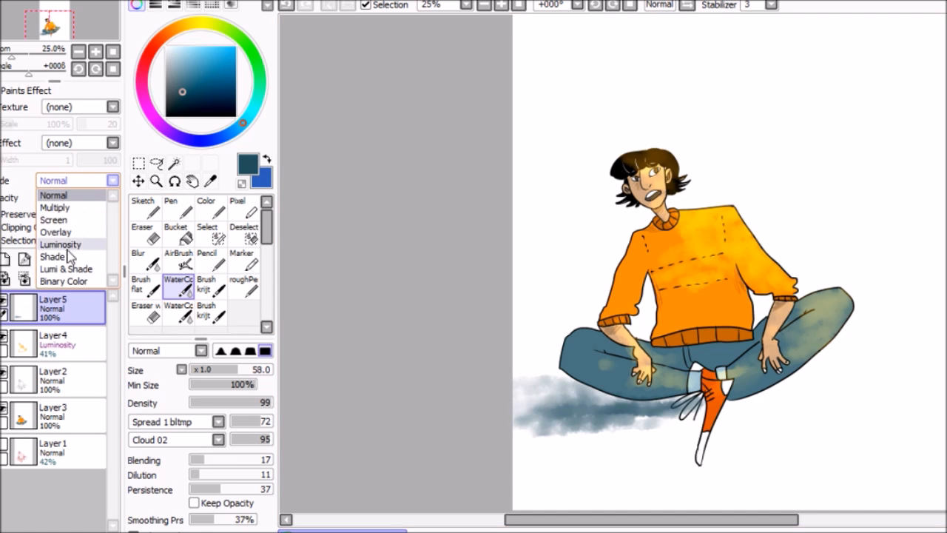
click(83, 258)
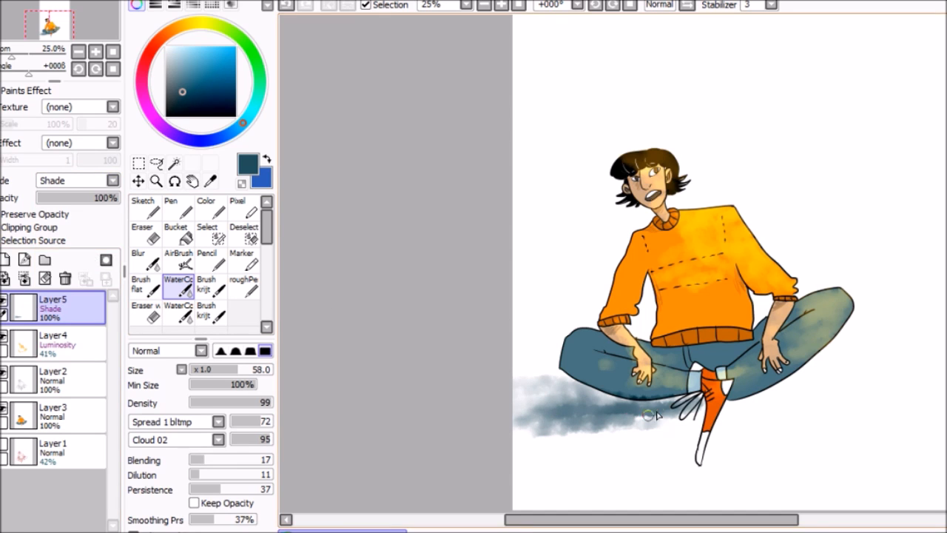
mouse_move(607, 382)
mouse_down()
mouse_move(563, 362)
mouse_move(556, 375)
mouse_move(569, 342)
mouse_move(573, 373)
mouse_move(608, 390)
mouse_up()
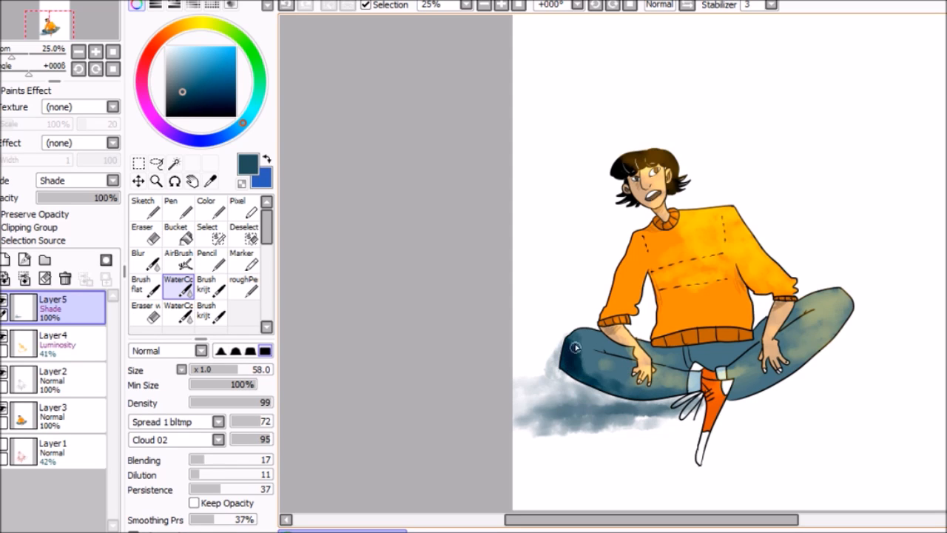
mouse_move(651, 315)
mouse_down()
mouse_move(662, 292)
mouse_move(655, 341)
mouse_move(669, 327)
mouse_move(677, 334)
mouse_move(667, 275)
mouse_move(677, 312)
mouse_move(660, 321)
mouse_move(688, 347)
mouse_up()
drag(781, 302, 767, 344)
mouse_move(624, 265)
mouse_down()
mouse_move(613, 281)
mouse_move(636, 278)
mouse_up()
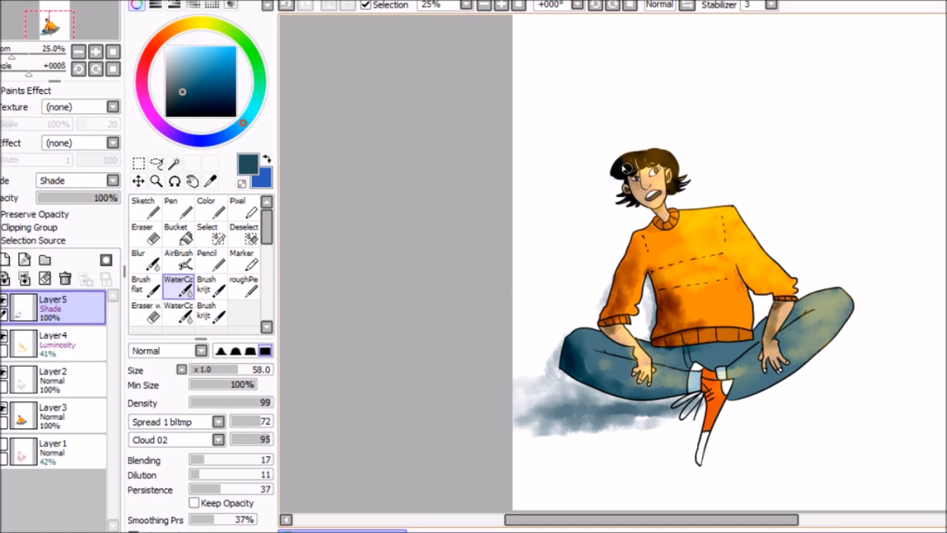
mouse_move(566, 386)
mouse_down()
mouse_move(519, 380)
mouse_move(559, 362)
mouse_up()
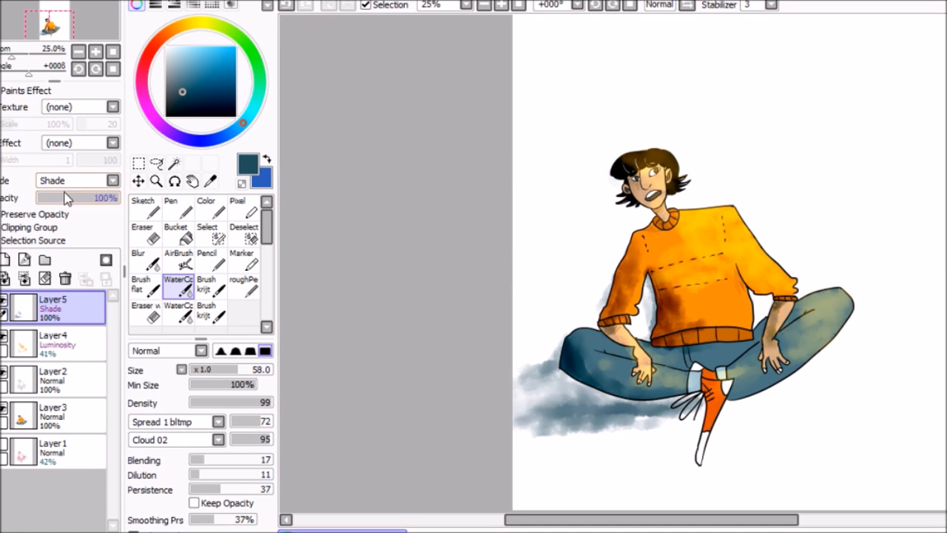
- Keep the shadow layer in Shade mode and lower its opacity to 49%
click(113, 180)
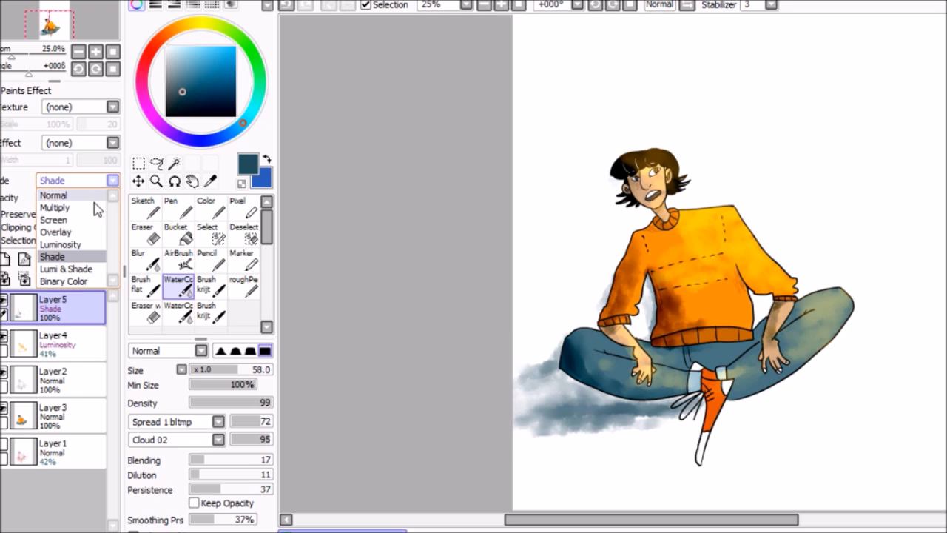
click(74, 256)
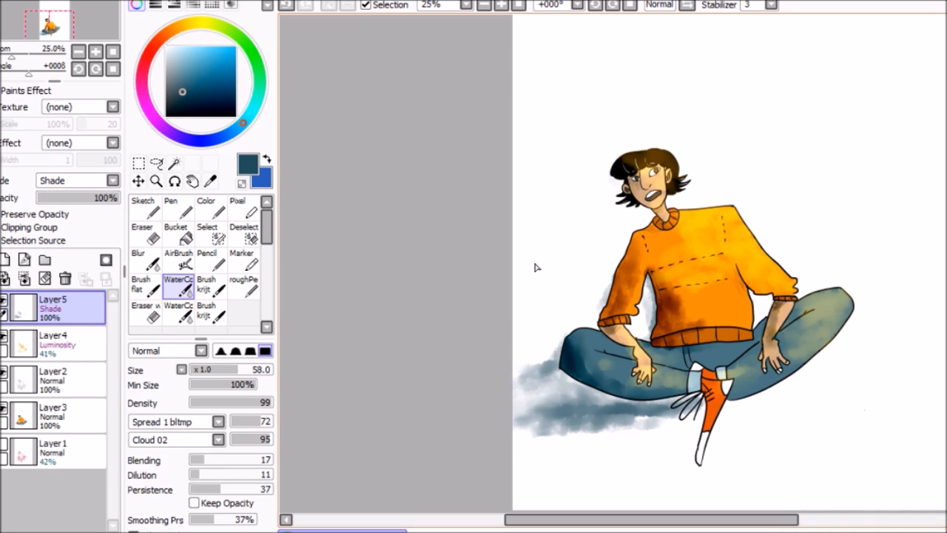
mouse_move(77, 198)
mouse_down()
mouse_move(93, 199)
mouse_move(66, 202)
mouse_move(78, 199)
mouse_up()
- Try Overlay blending on the shadow layer and return it to Shade
click(82, 179)
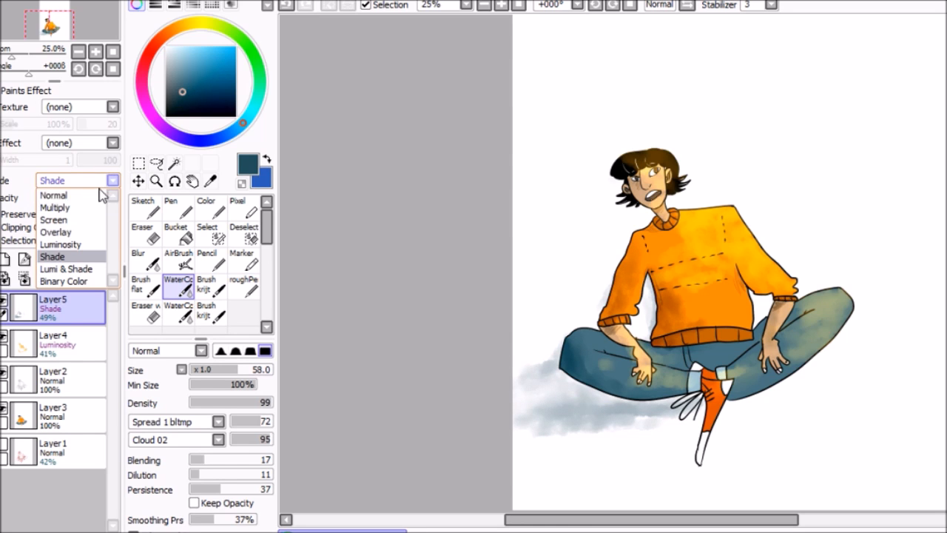
click(80, 233)
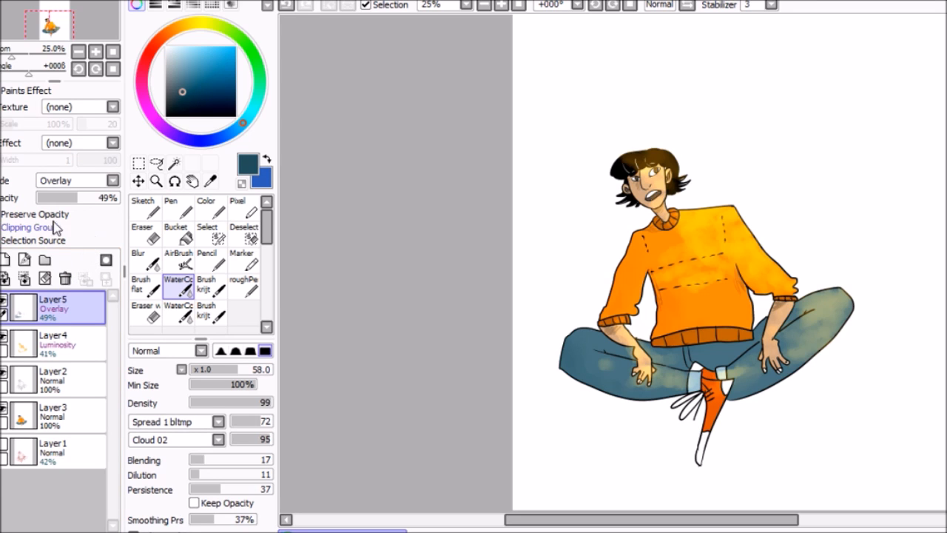
click(98, 180)
click(74, 257)
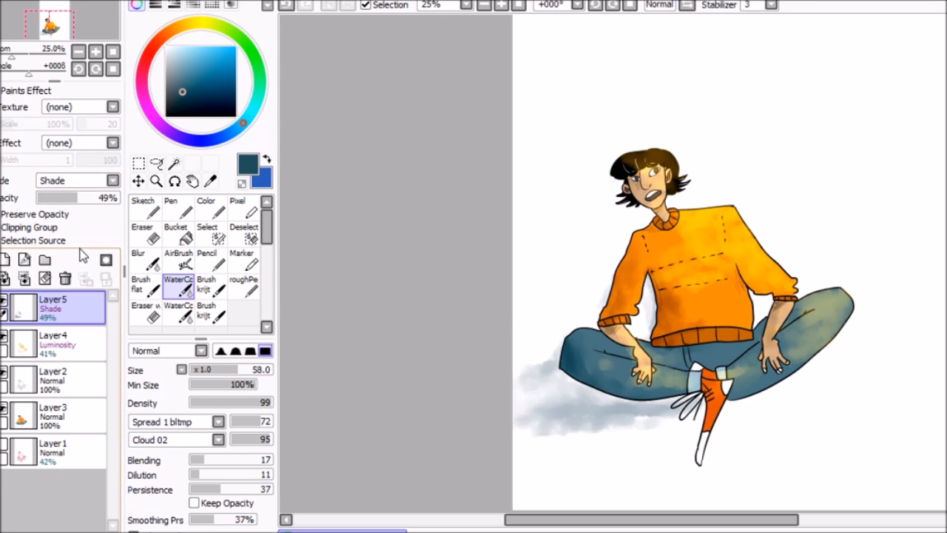
- Add a new layer and fill it entirely with golden yellow using the Bucket, with the fill target set to Working Layer
click(166, 2)
click(166, 2)
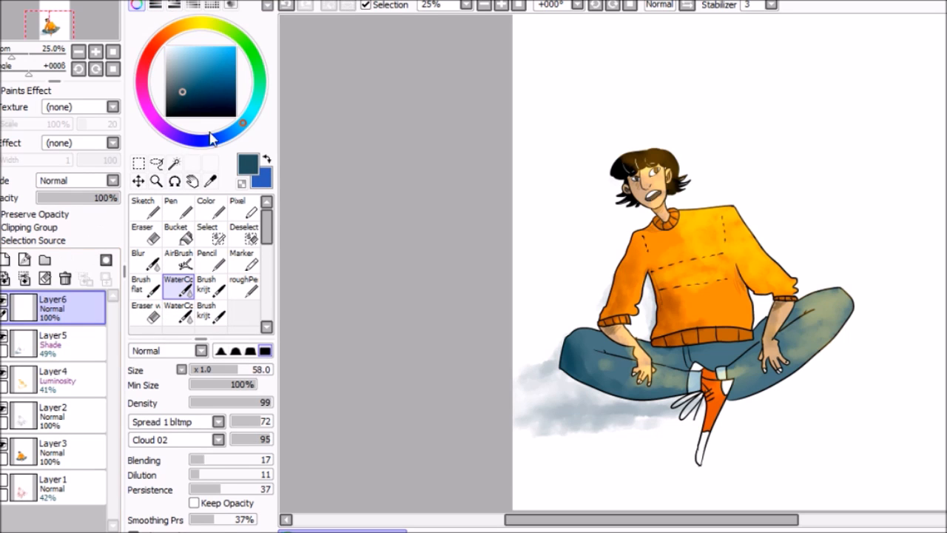
drag(230, 33, 187, 24)
click(235, 46)
click(181, 236)
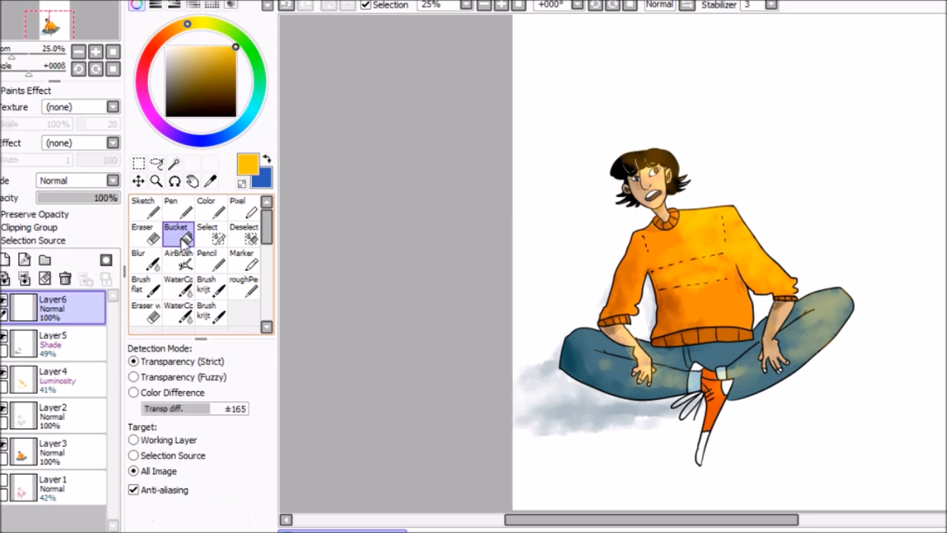
click(583, 208)
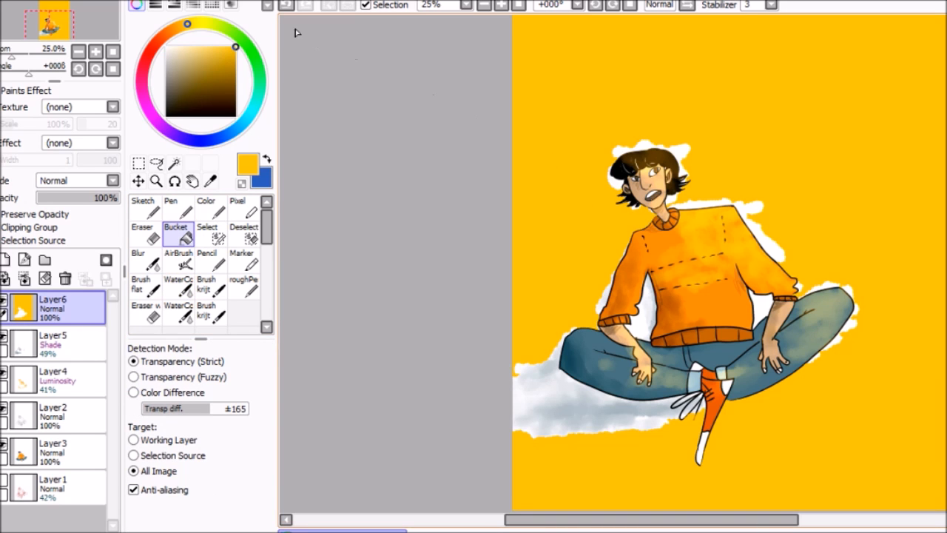
click(286, 5)
click(153, 440)
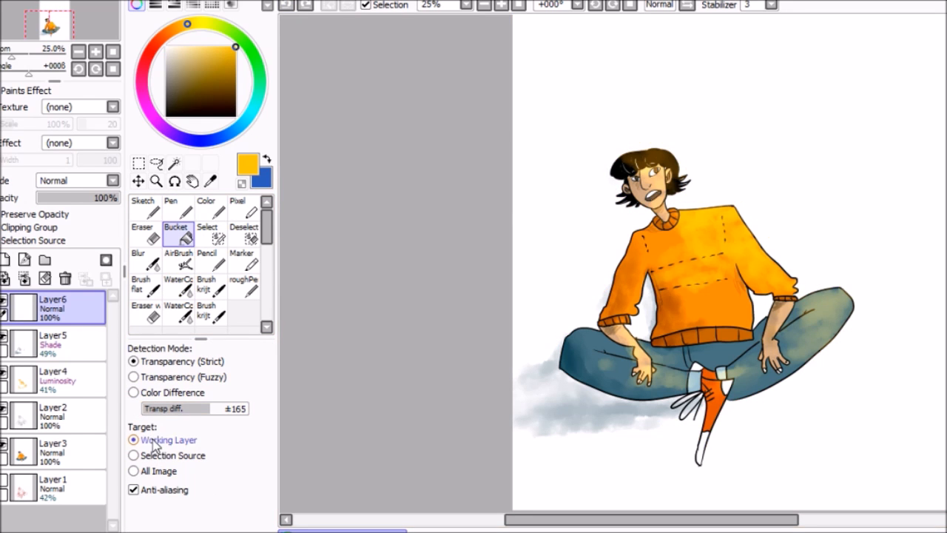
click(566, 192)
- Set the yellow layer to Overlay and lower its opacity to 35%
click(86, 185)
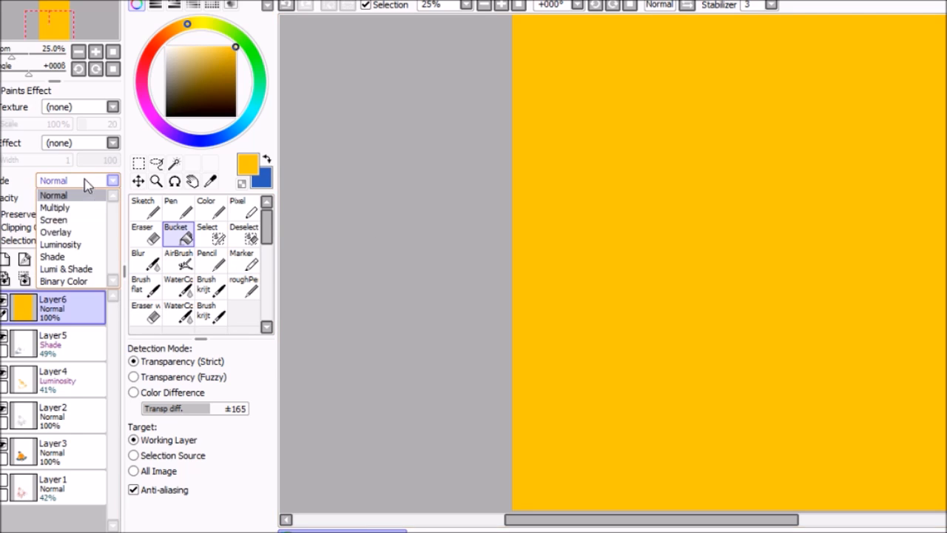
click(57, 232)
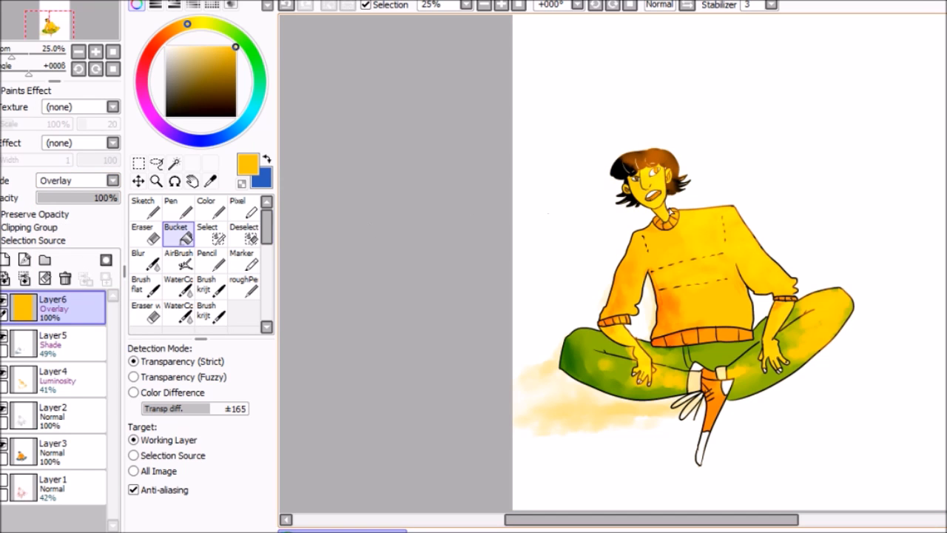
drag(68, 199, 65, 204)
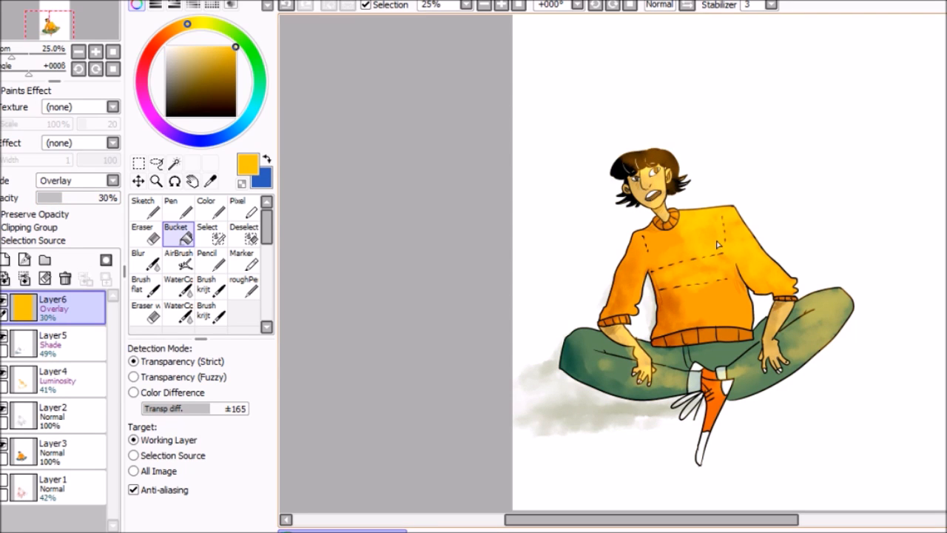
click(501, 5)
click(501, 6)
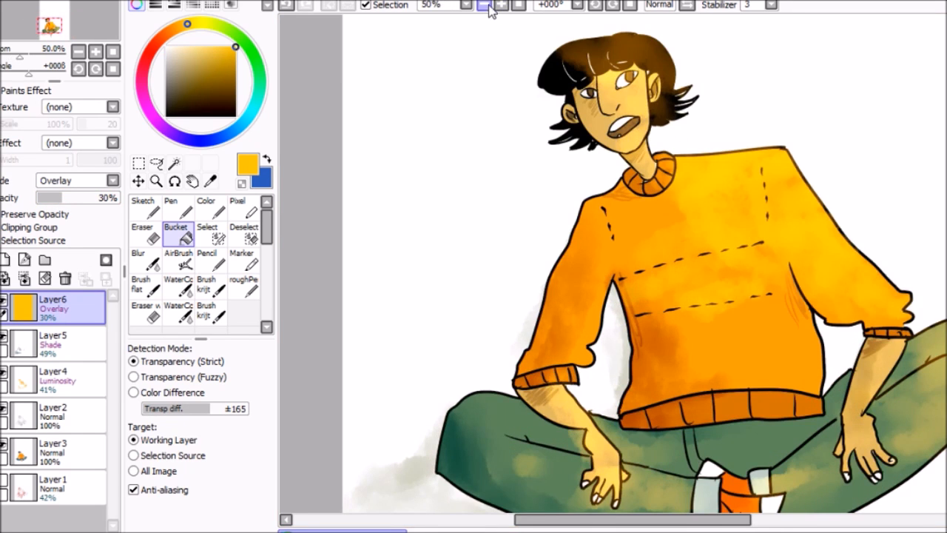
click(485, 5)
scroll(684, 281, down, 2)
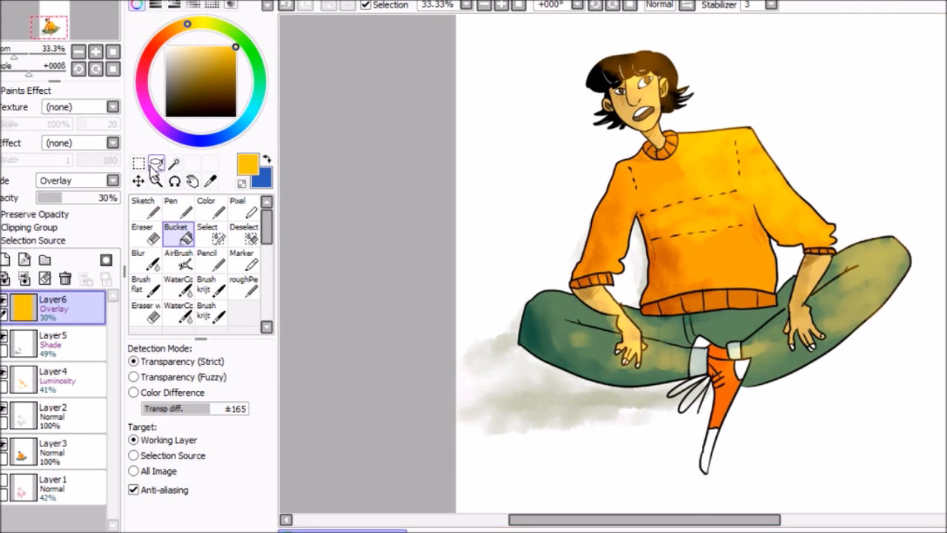
mouse_move(60, 199)
mouse_down()
mouse_move(51, 199)
mouse_move(169, 188)
mouse_move(65, 196)
mouse_up()
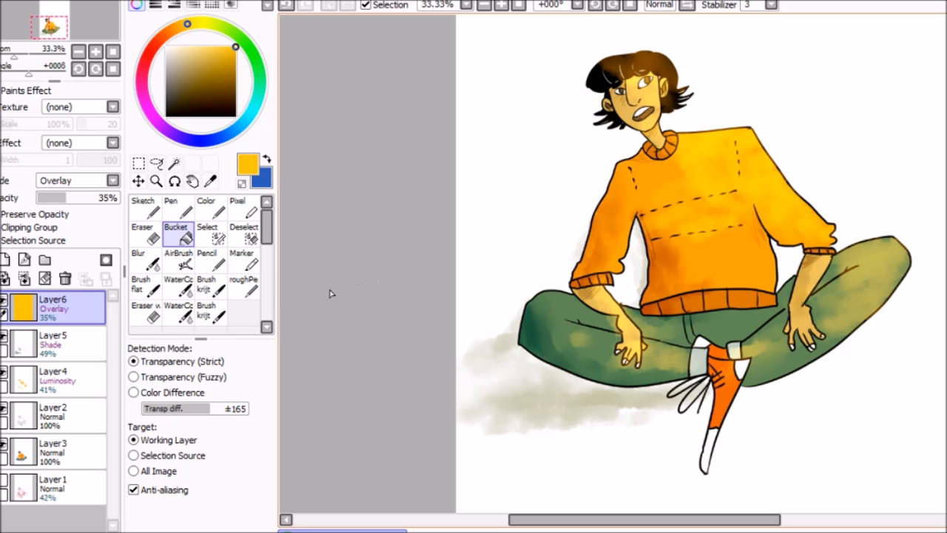
- Hide the yellow overlay layer, add a new layer, and fill it entirely with dark purple
click(4, 300)
click(180, 4)
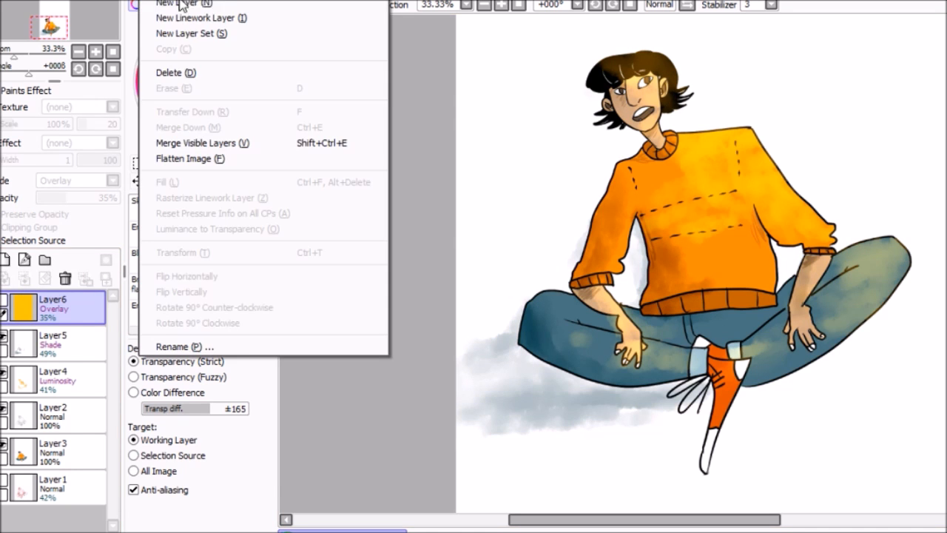
click(180, 3)
drag(152, 111, 155, 120)
drag(193, 77, 178, 98)
click(563, 157)
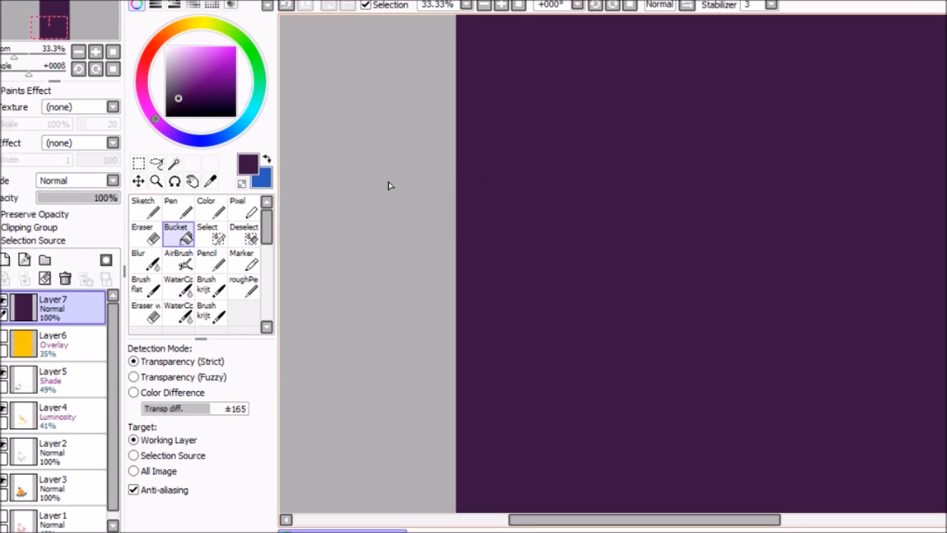
- Set the dark purple layer to Overlay at 54% opacity
click(61, 180)
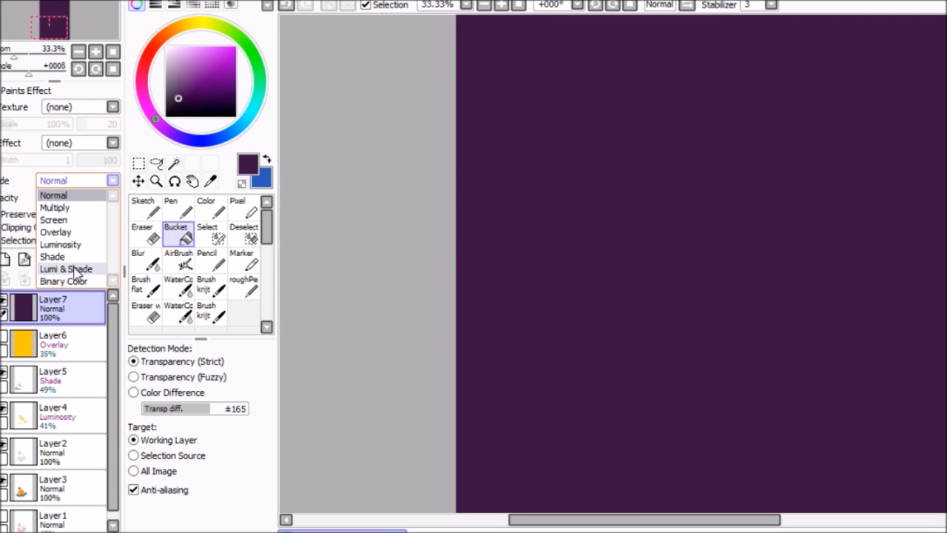
click(70, 232)
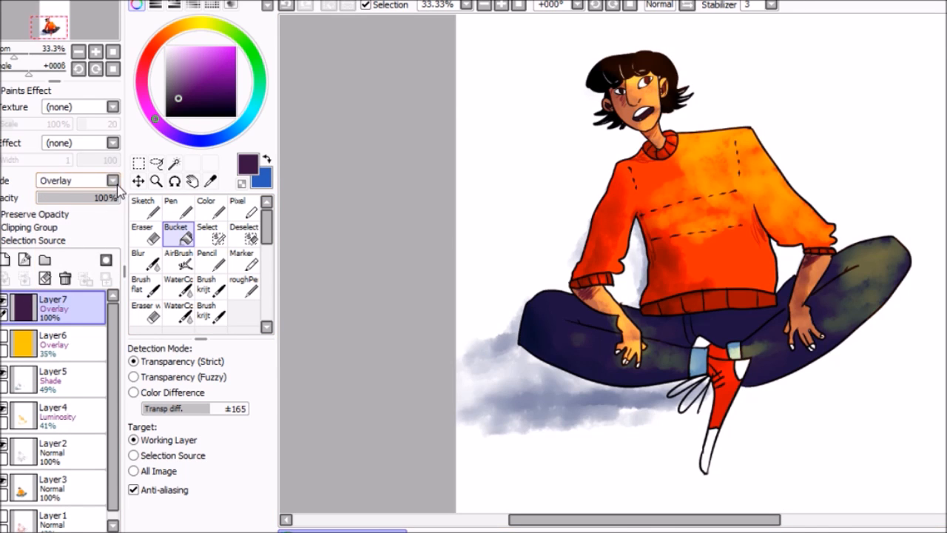
drag(83, 199, 82, 201)
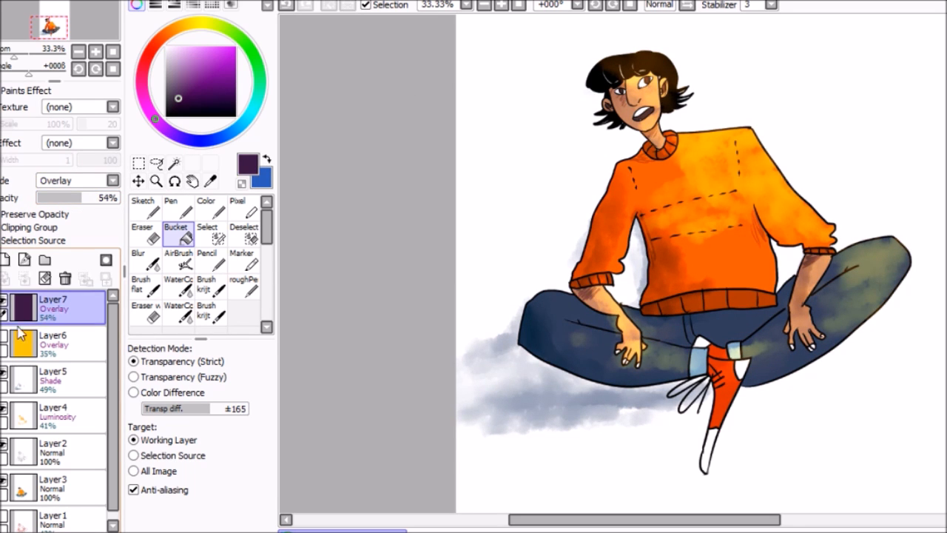
- Compare the drawing with the yellow overlay layer shown and hidden, leaving that layer hidden
click(6, 339)
click(6, 339)
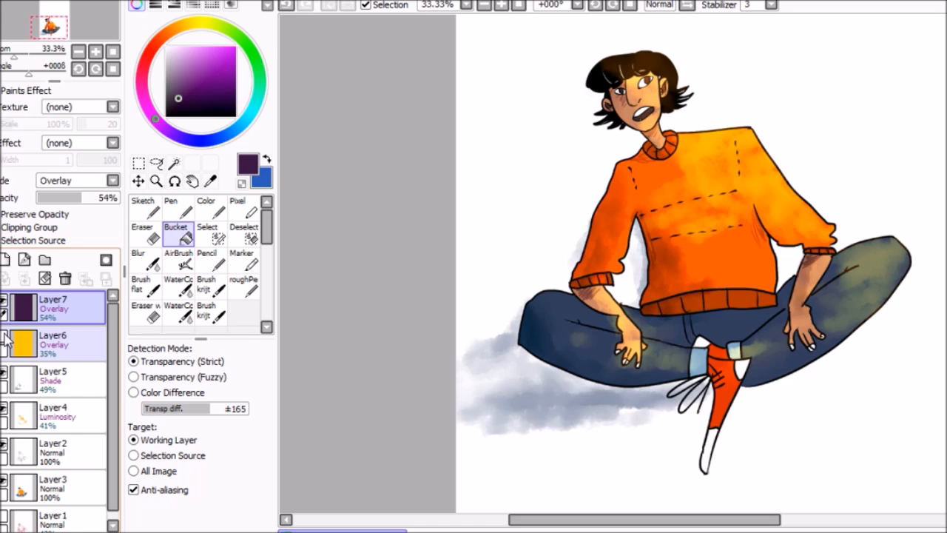
click(6, 339)
click(6, 339)
click(6, 340)
click(5, 340)
click(5, 340)
click(5, 341)
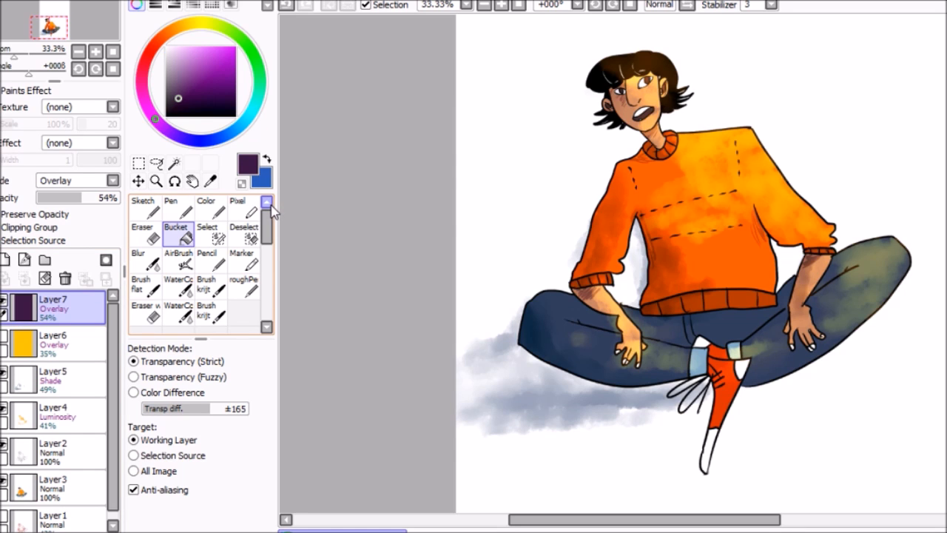
- Select the Brush krijt preset and look through its available brush shapes, keeping Chalk
click(210, 287)
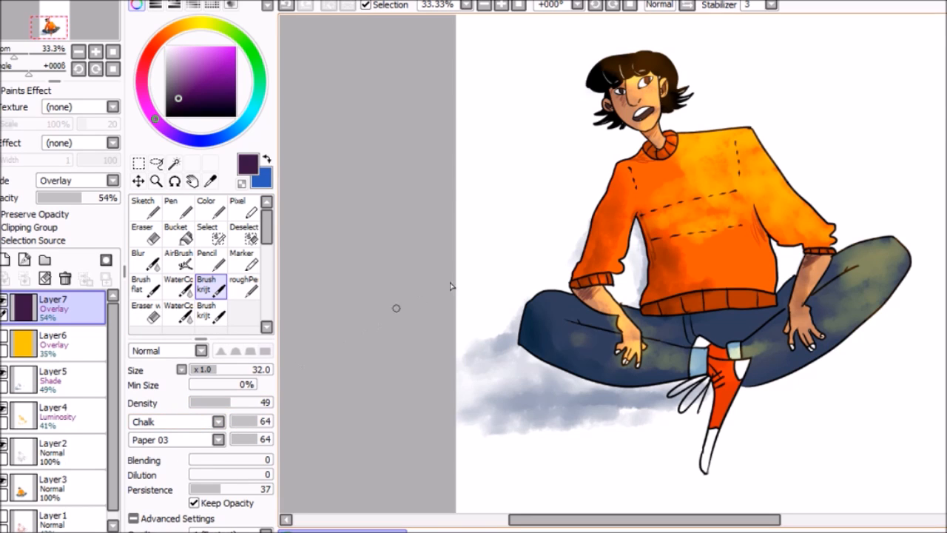
click(167, 422)
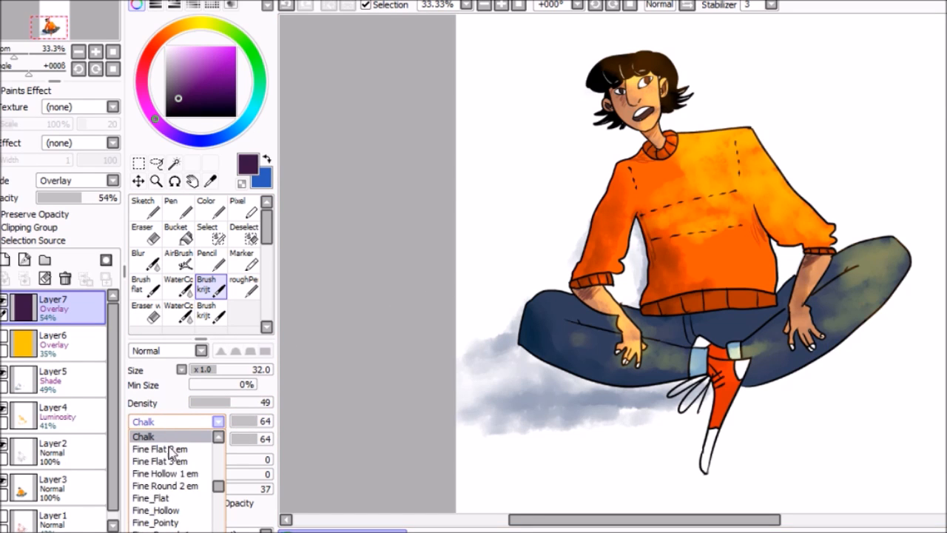
mouse_move(218, 486)
mouse_down()
mouse_move(218, 524)
mouse_move(218, 479)
mouse_up()
click(182, 408)
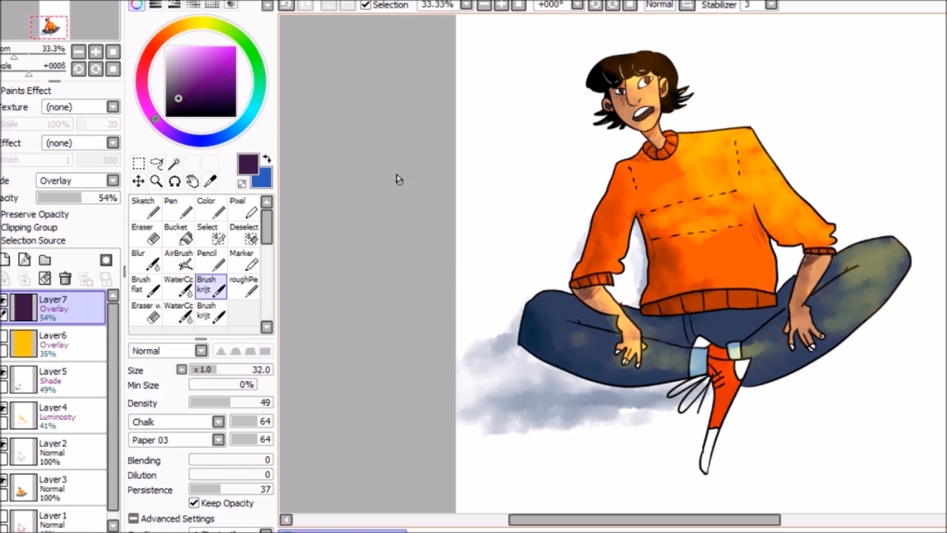
- Try Hue -1 and Luminescence +1 on the purple overlay layer with Hue and Saturation, and cancel the adjustment
click(327, 0)
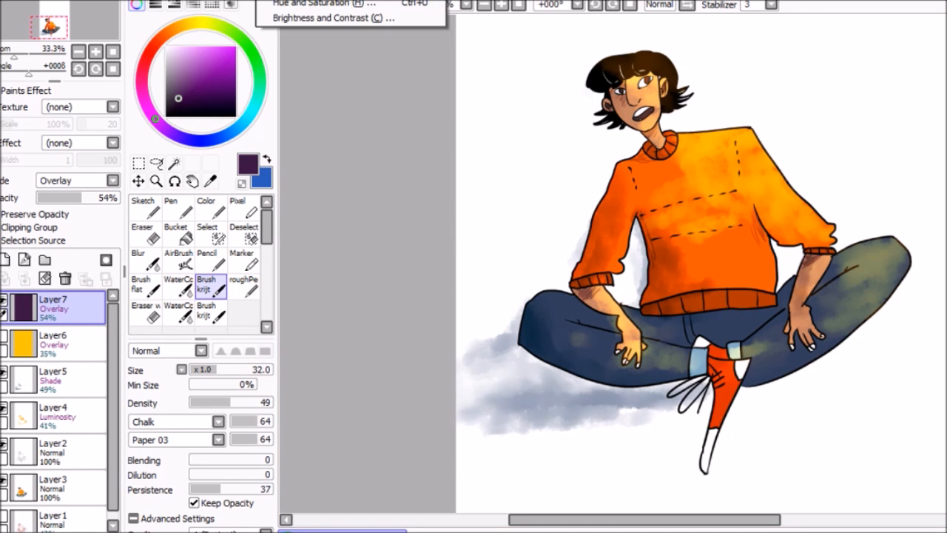
click(292, 5)
mouse_move(222, 300)
mouse_down()
mouse_move(296, 301)
mouse_move(143, 303)
mouse_move(228, 298)
mouse_move(190, 301)
mouse_move(213, 298)
mouse_move(197, 328)
mouse_move(144, 332)
mouse_move(274, 328)
mouse_move(214, 323)
mouse_move(245, 354)
mouse_move(332, 345)
mouse_move(199, 349)
mouse_move(215, 343)
mouse_up()
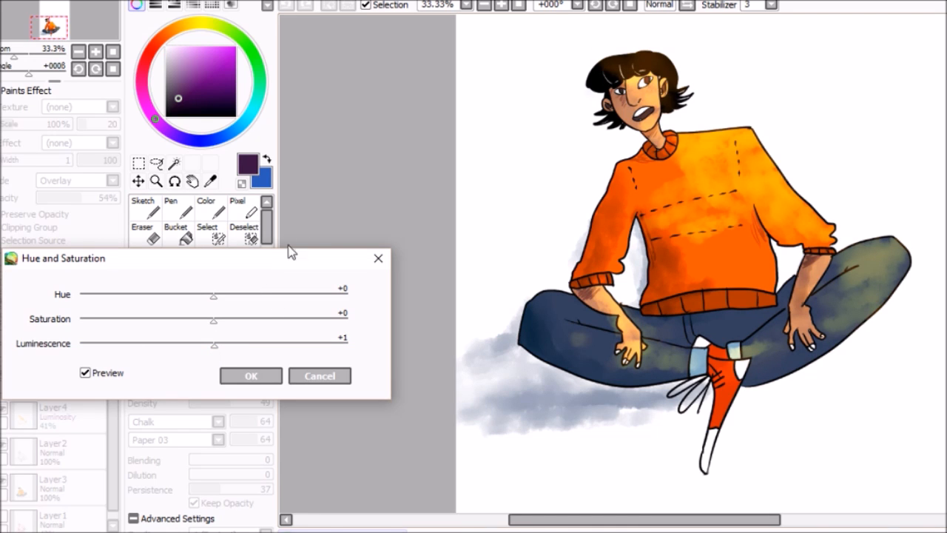
mouse_move(213, 297)
mouse_down()
mouse_move(324, 297)
mouse_move(154, 303)
mouse_move(159, 311)
mouse_move(213, 309)
mouse_up()
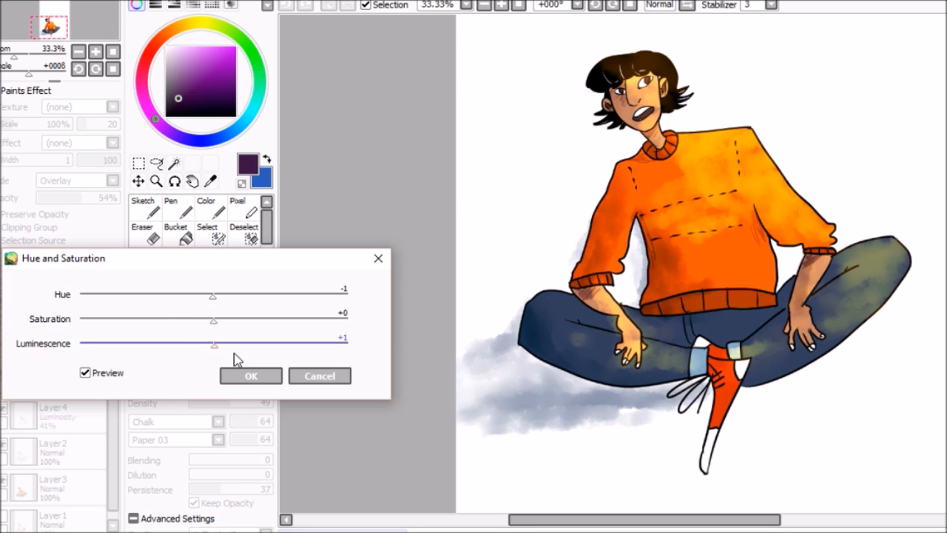
click(319, 376)
- Try a Brightness and Contrast adjustment on the purple overlay layer and cancel it
click(333, 6)
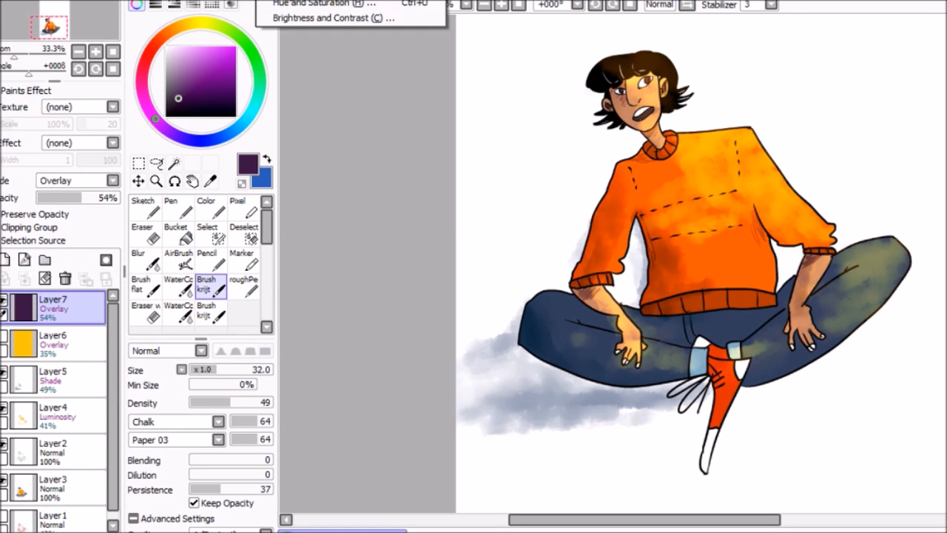
click(344, 21)
drag(696, 393, 688, 425)
click(777, 473)
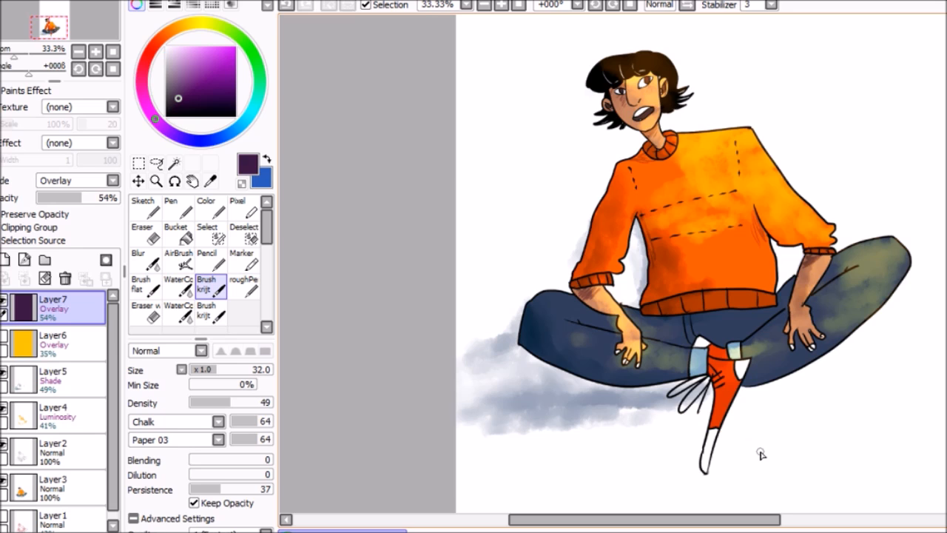